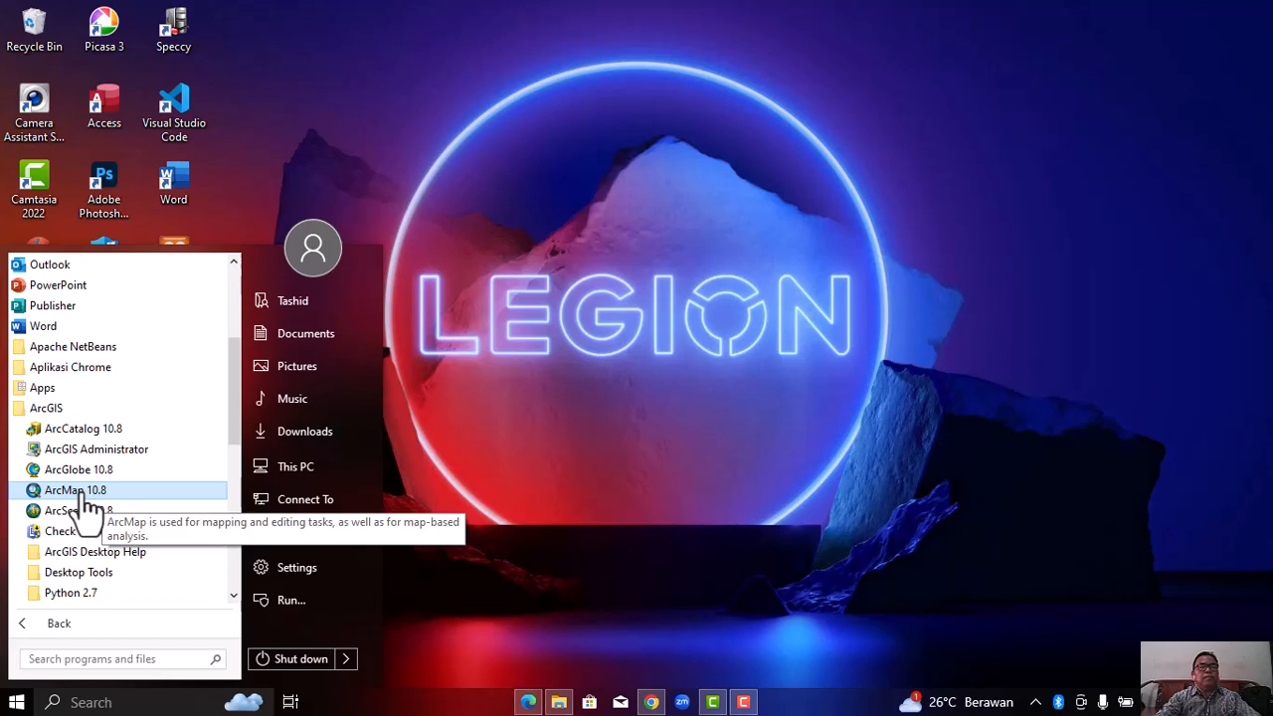
Start ArcMap 10.8 and create a new map from the Blank Map template
click(85, 494)
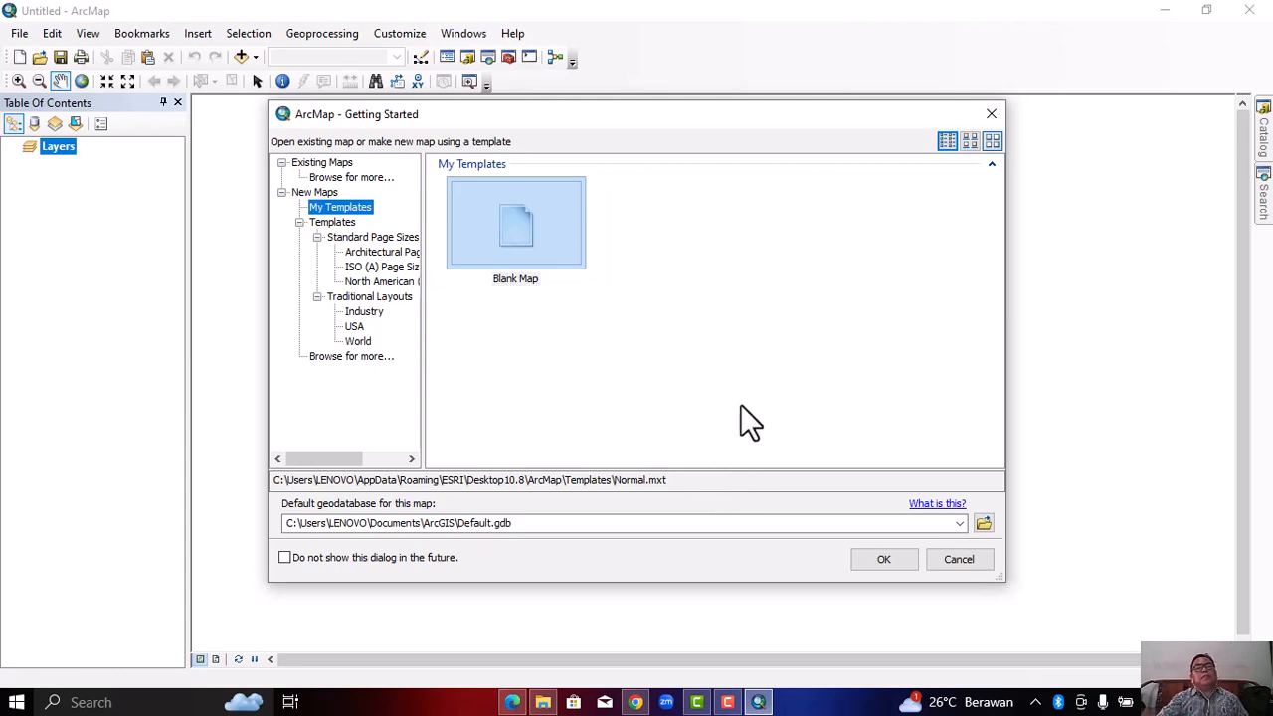
click(884, 559)
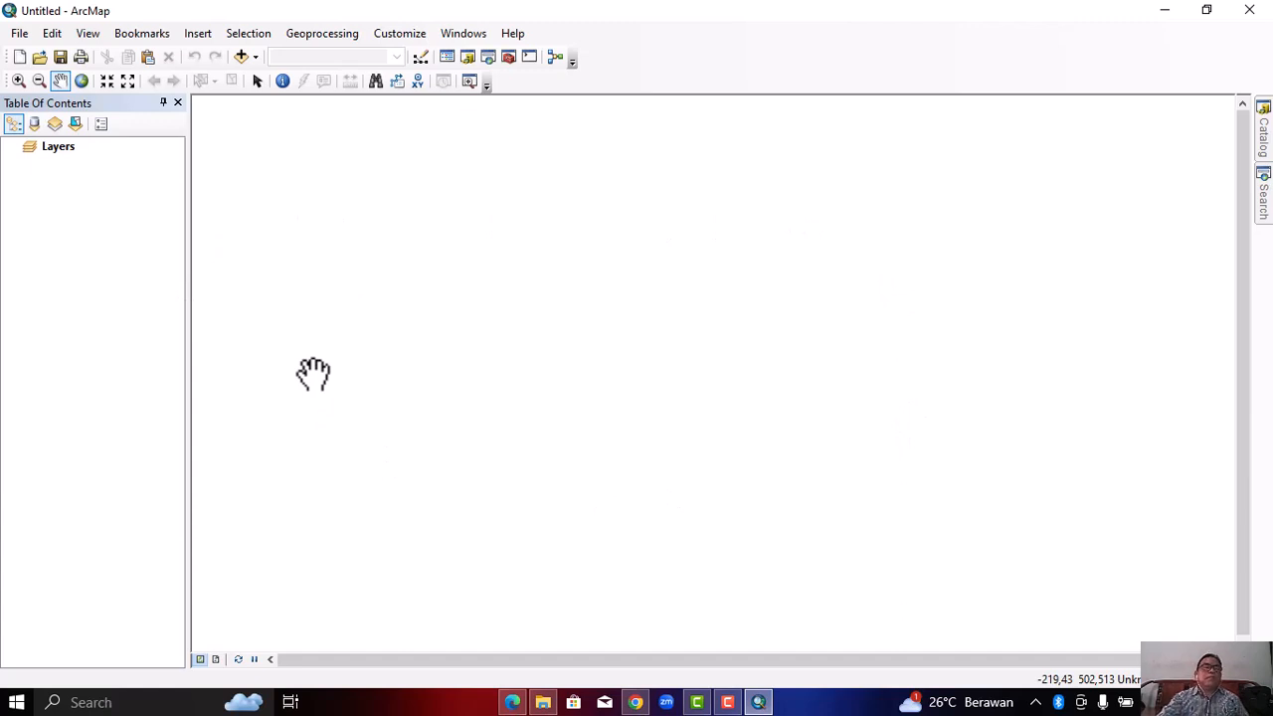
Set the Layers data frame's coordinate system to the geographic World system WGS 1984 and apply it
click(63, 148)
right_click(62, 148)
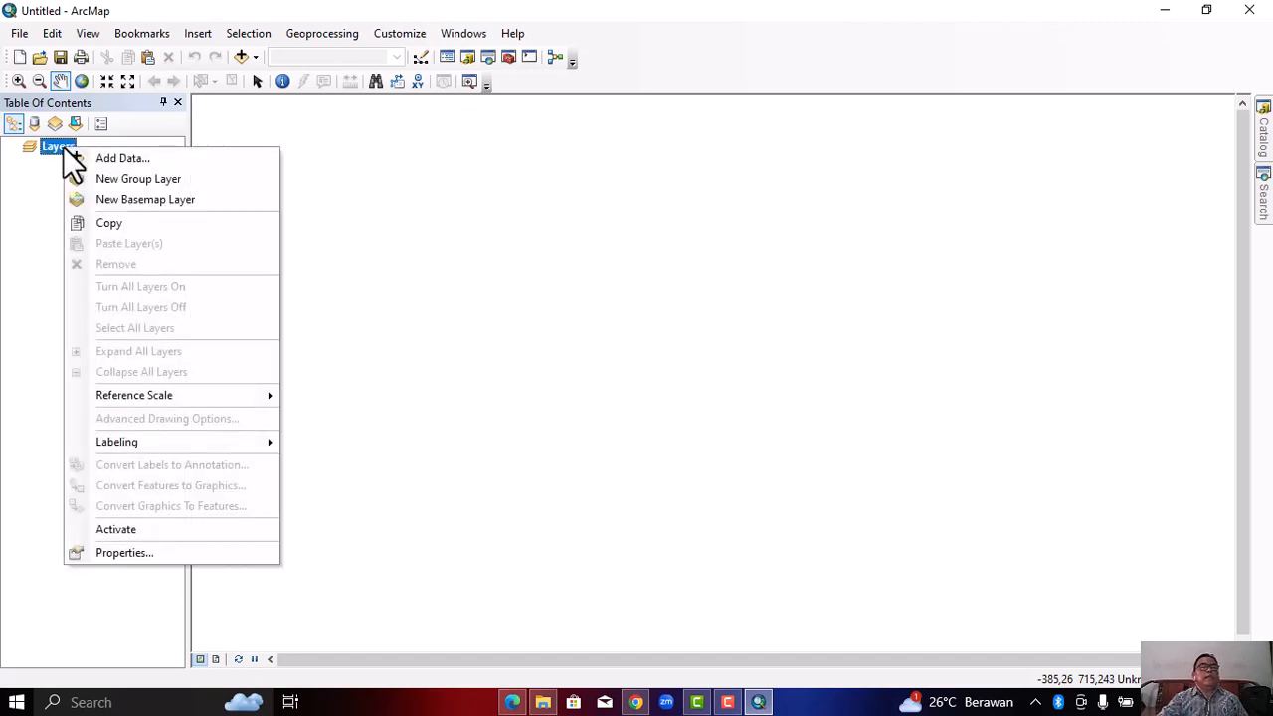
click(137, 552)
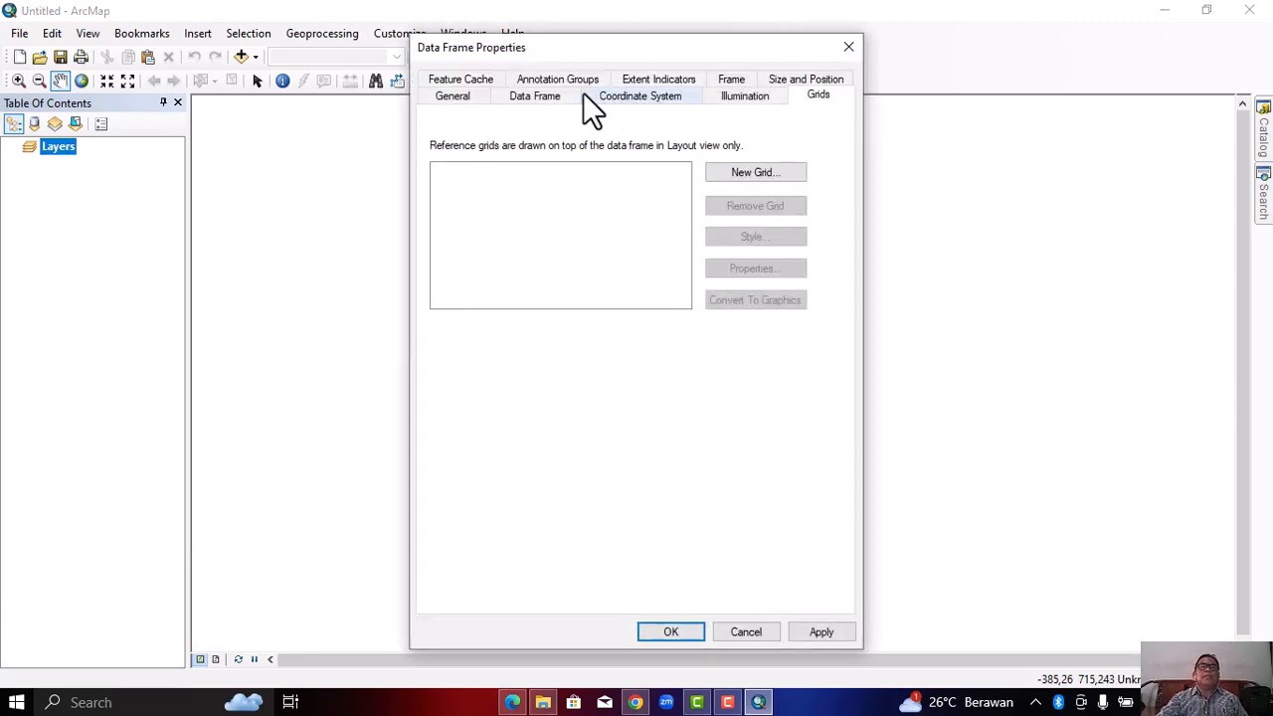
click(646, 98)
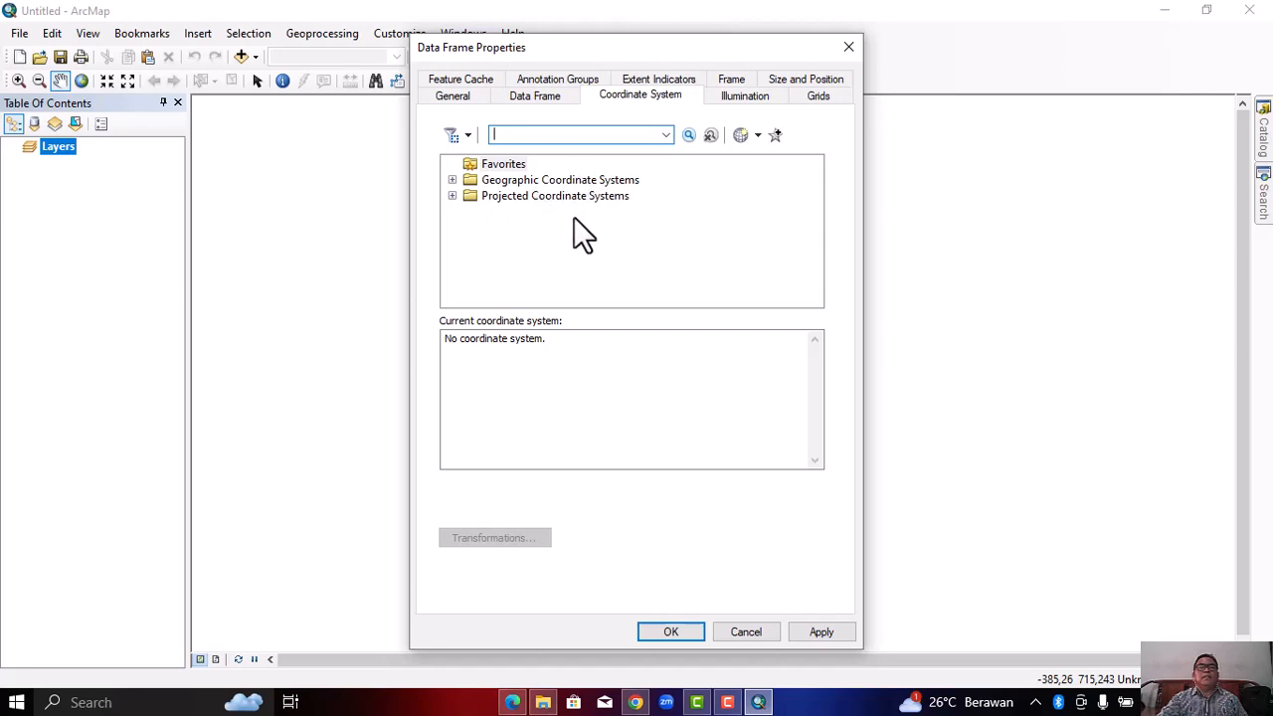
click(451, 180)
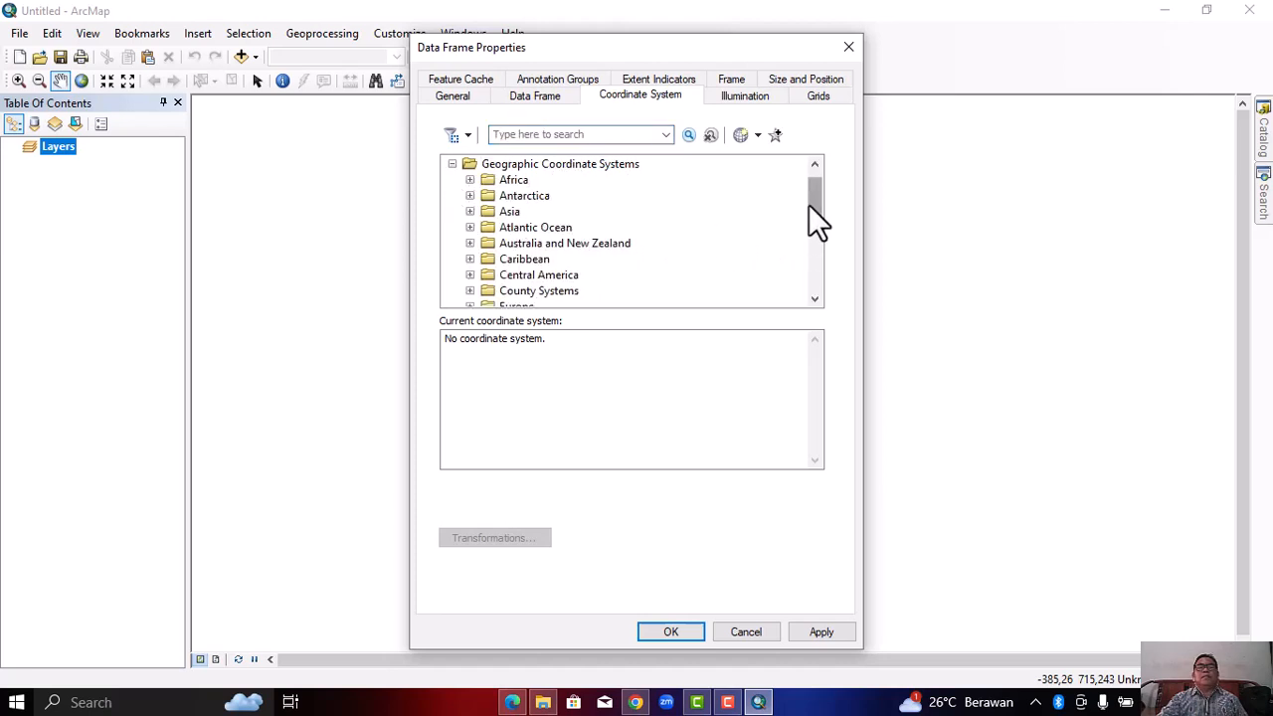
drag(812, 205, 813, 269)
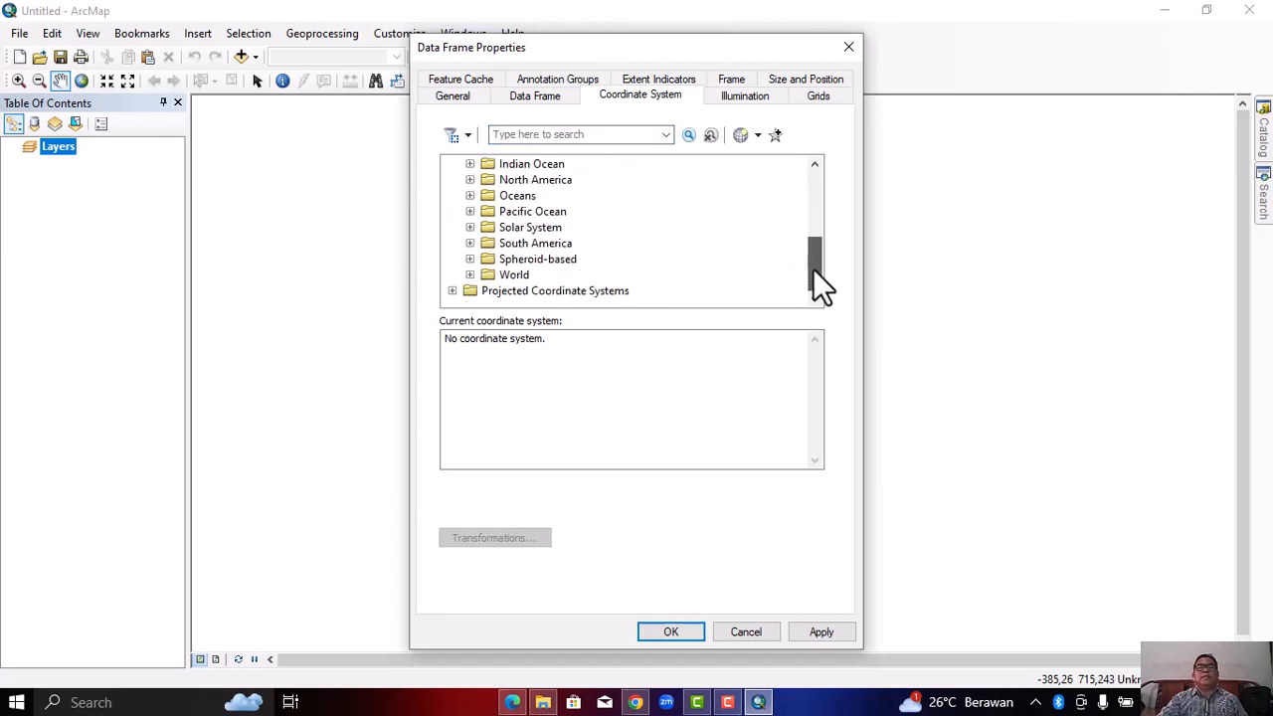
click(469, 274)
drag(810, 223, 814, 272)
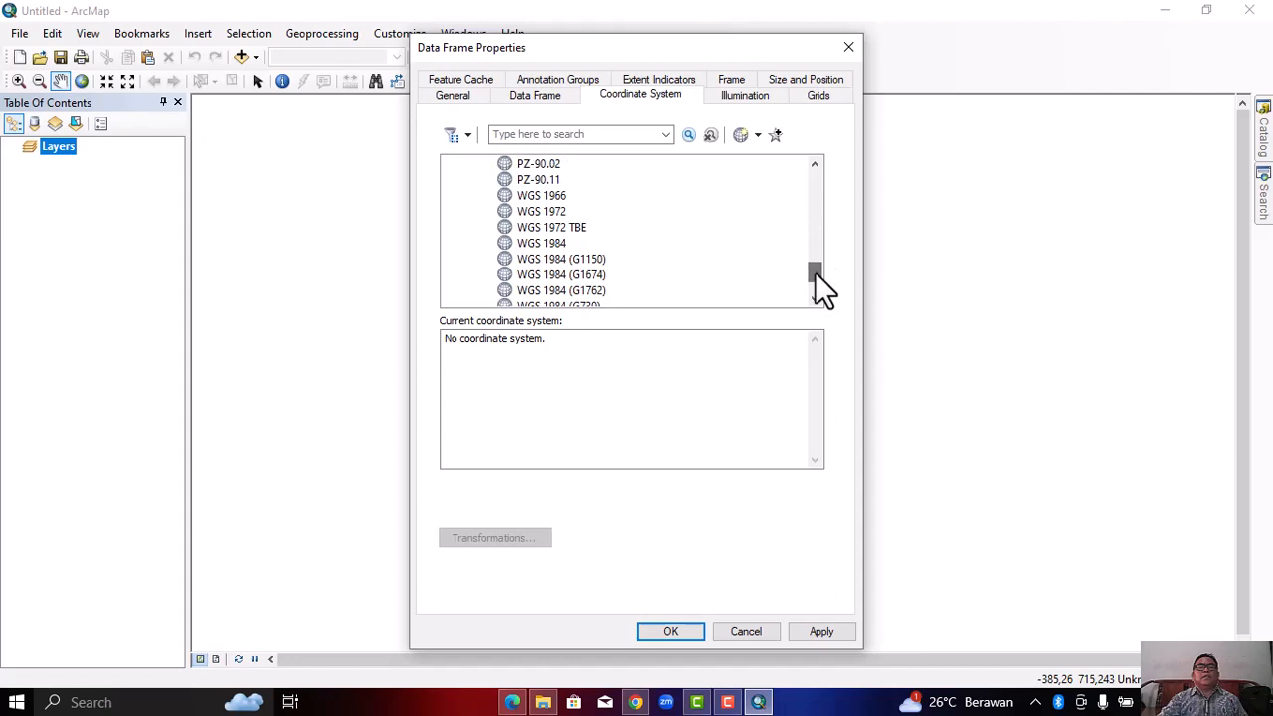
click(531, 248)
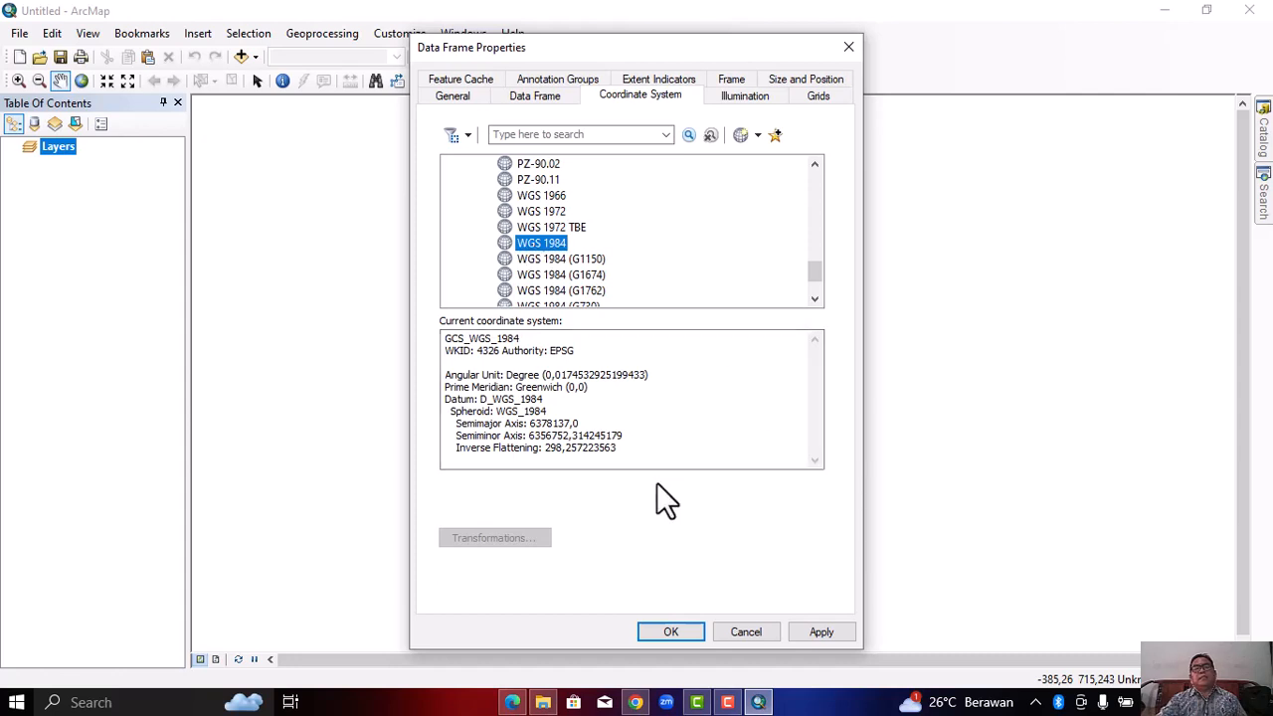
click(831, 626)
click(671, 633)
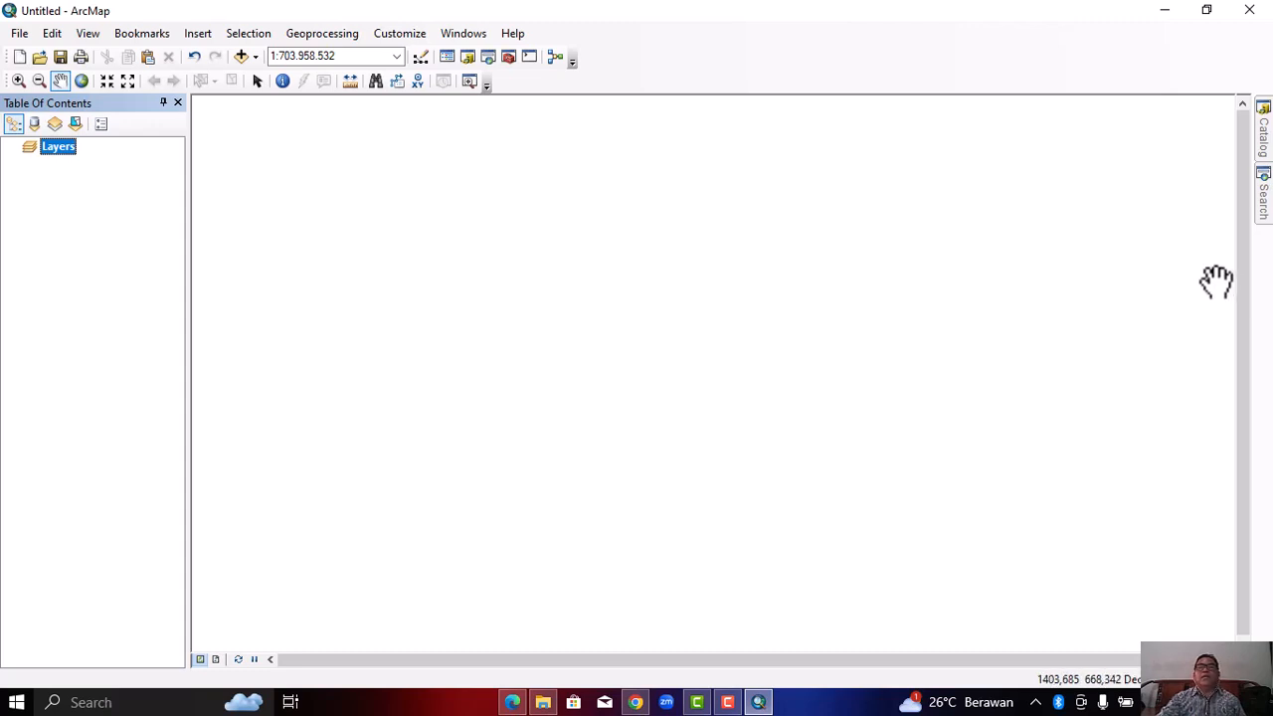
Add the BATAS_PROVINSI_DESEMBER_2019_DUKCAPIL layer to the map from its connected folder in the Catalog
click(1265, 139)
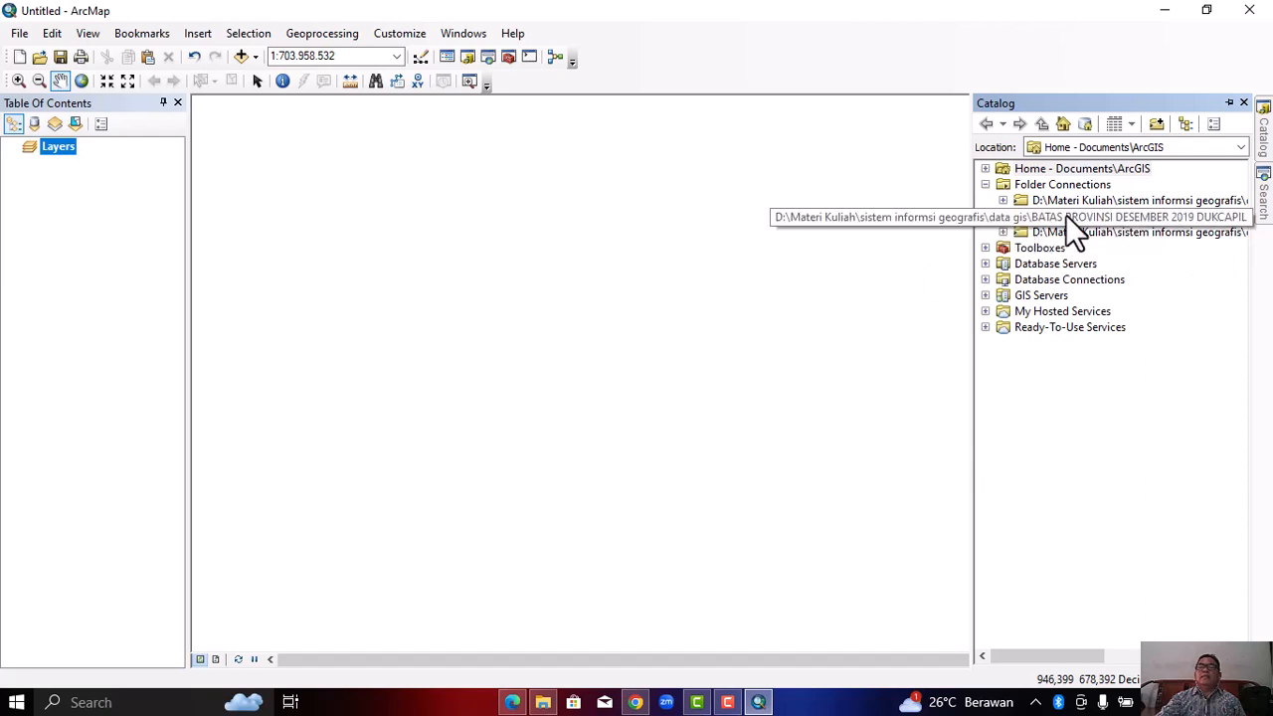
click(1003, 216)
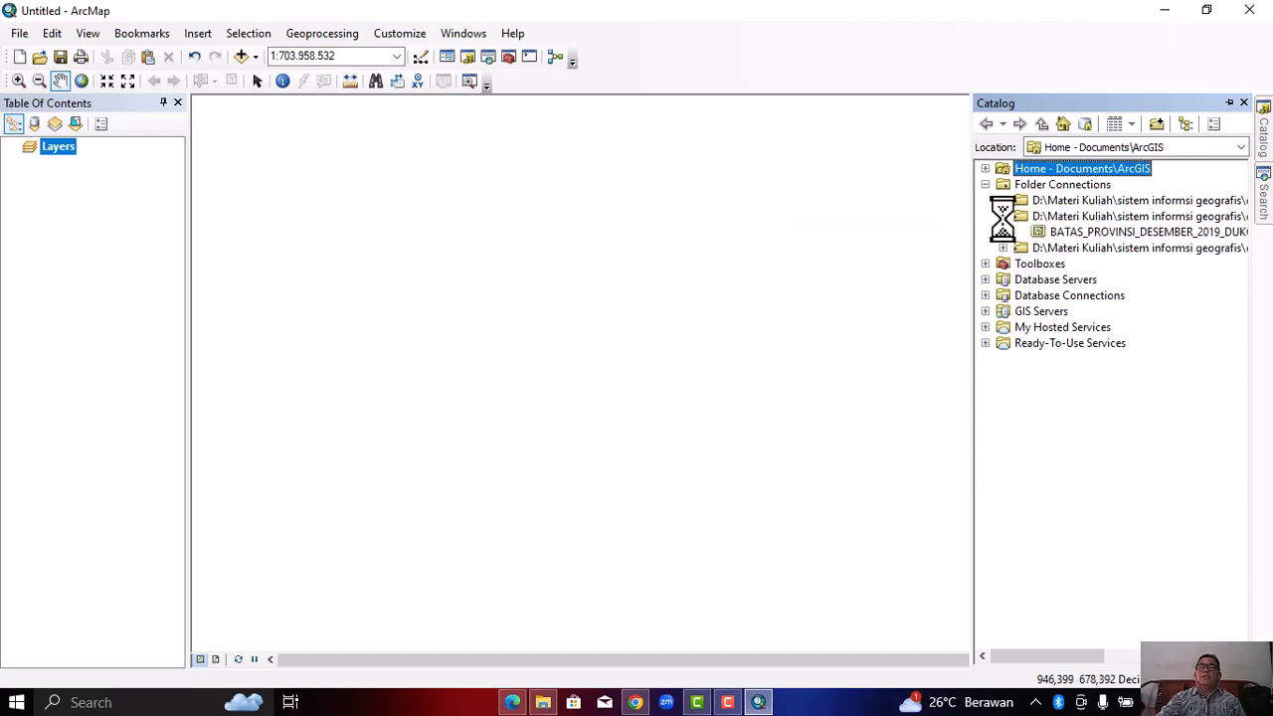
click(1160, 232)
drag(1161, 233, 687, 256)
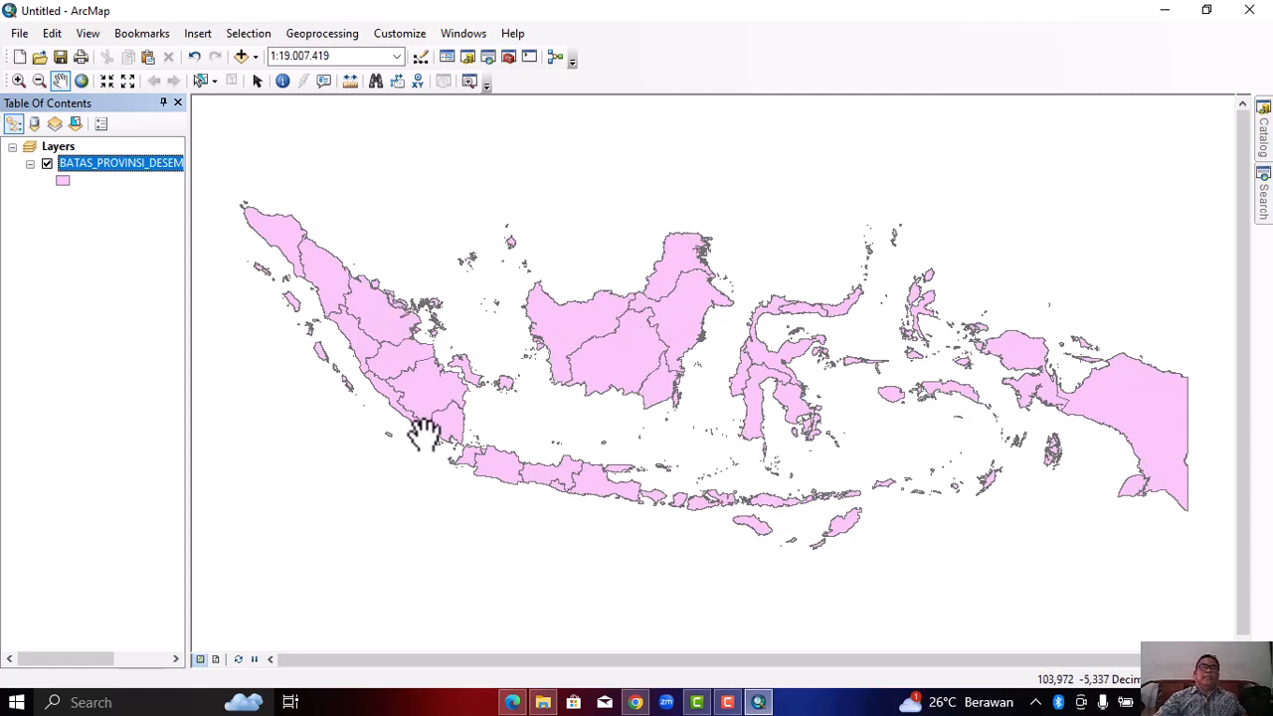
Symbolize the province boundary layer by unique values of the PROVINSI field, adding all values and excluding <all other values>
click(103, 164)
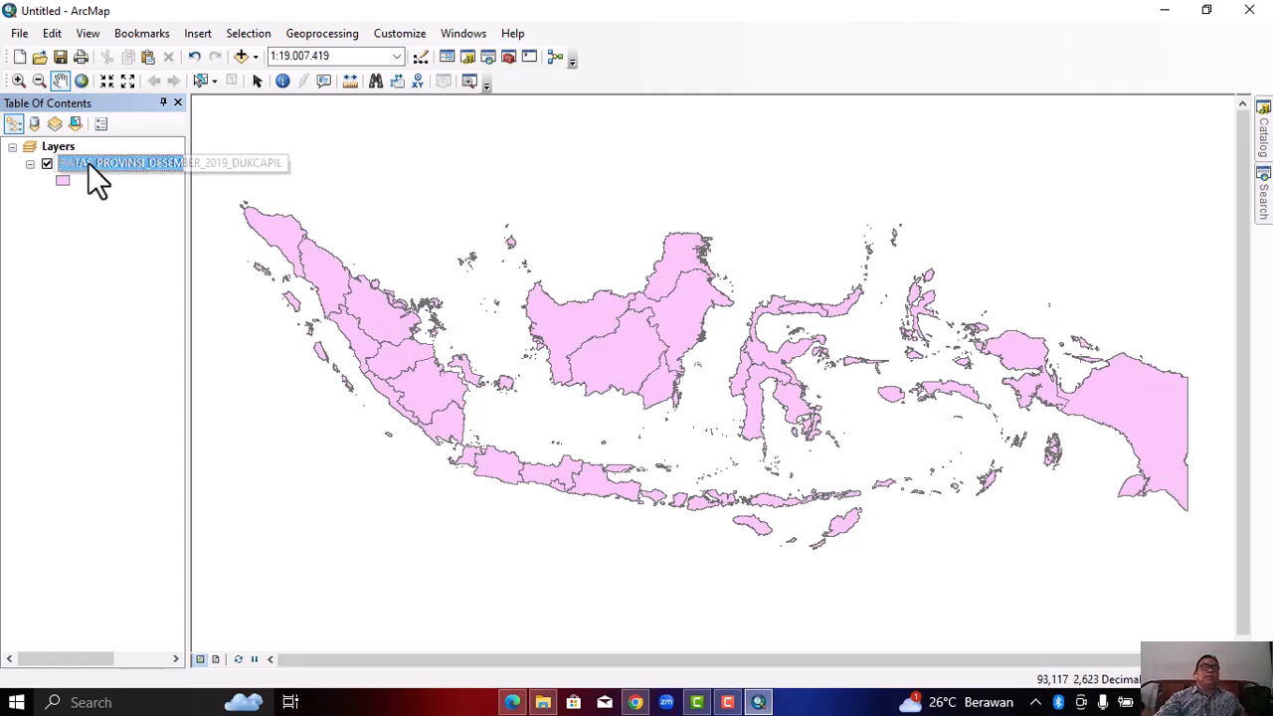
right_click(104, 164)
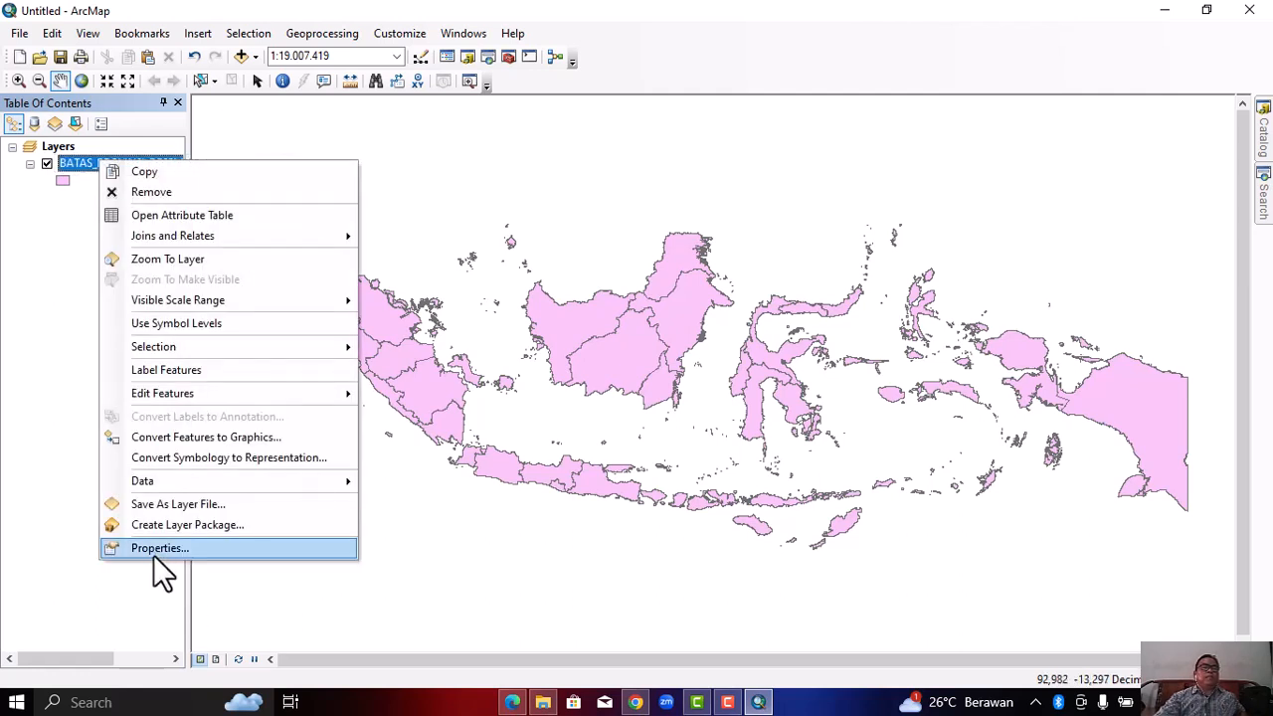
click(158, 548)
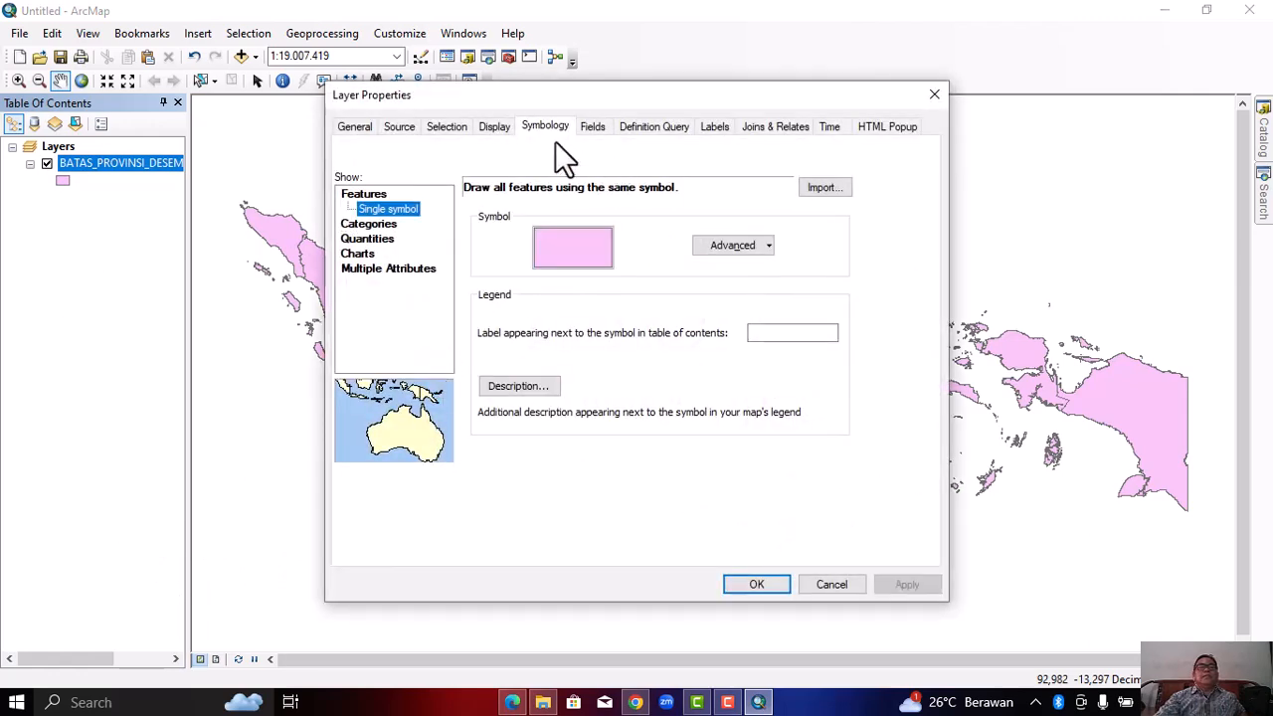
click(375, 224)
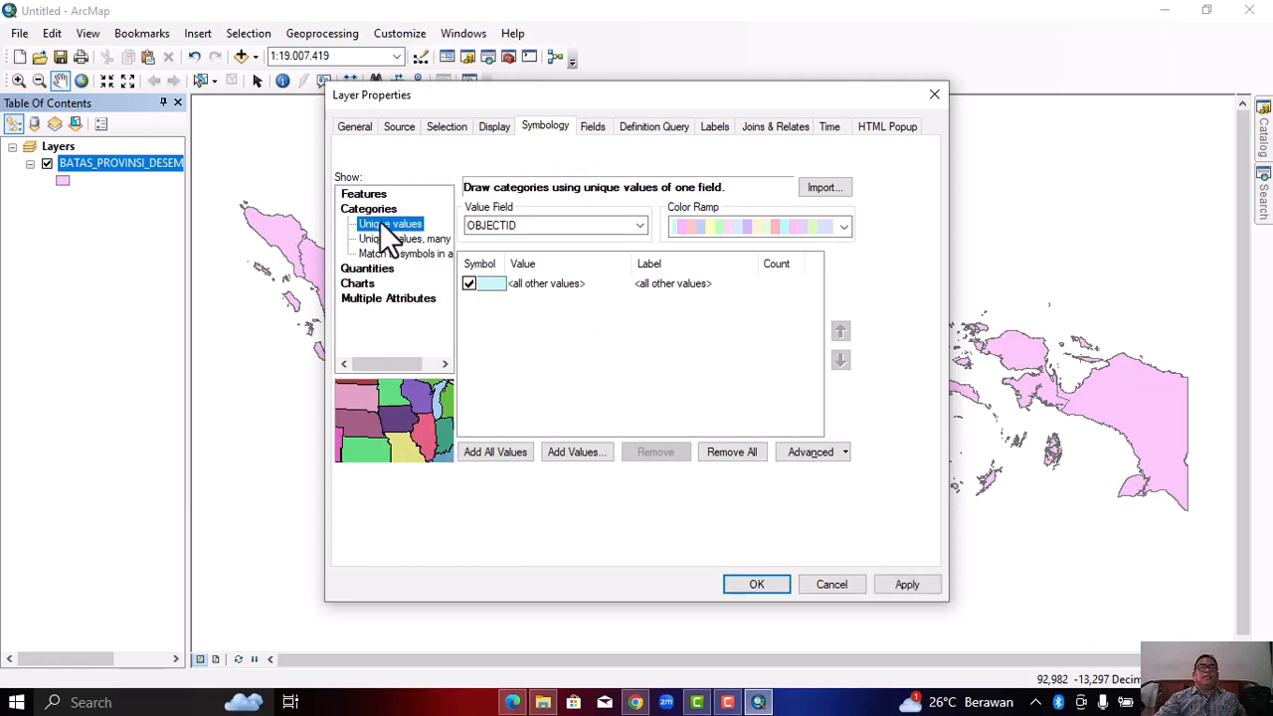
click(641, 227)
click(500, 251)
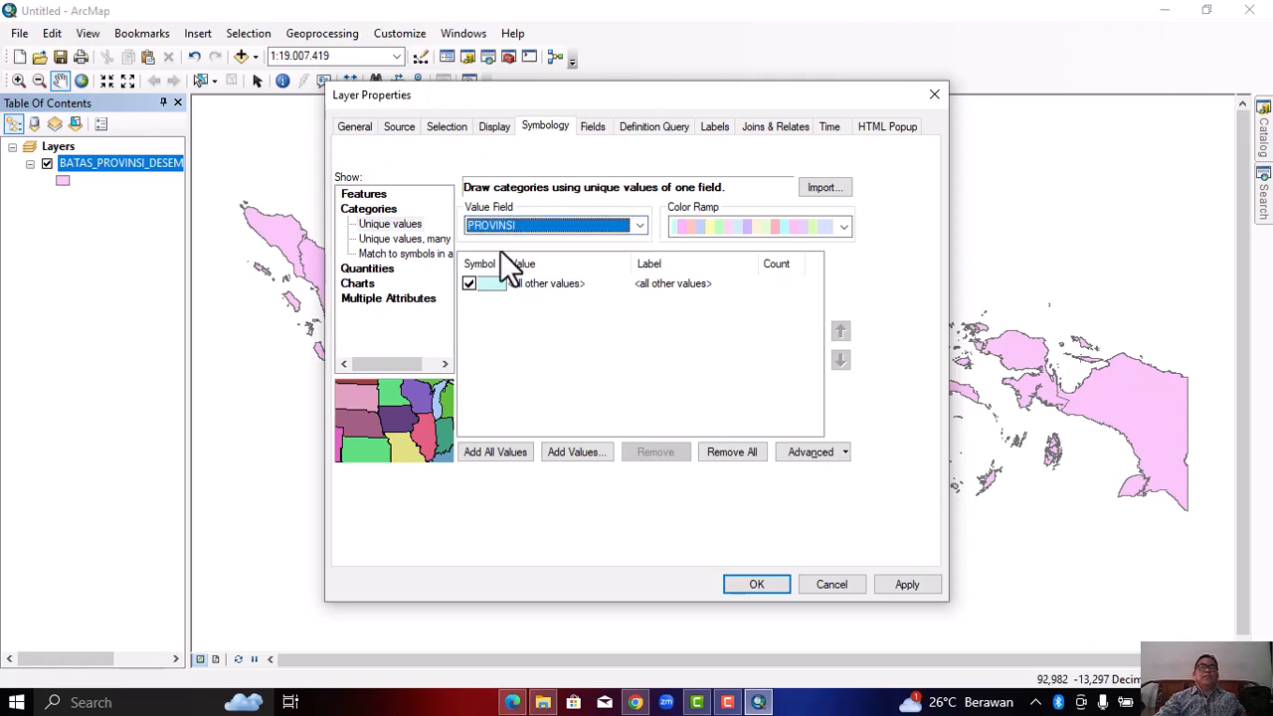
click(488, 454)
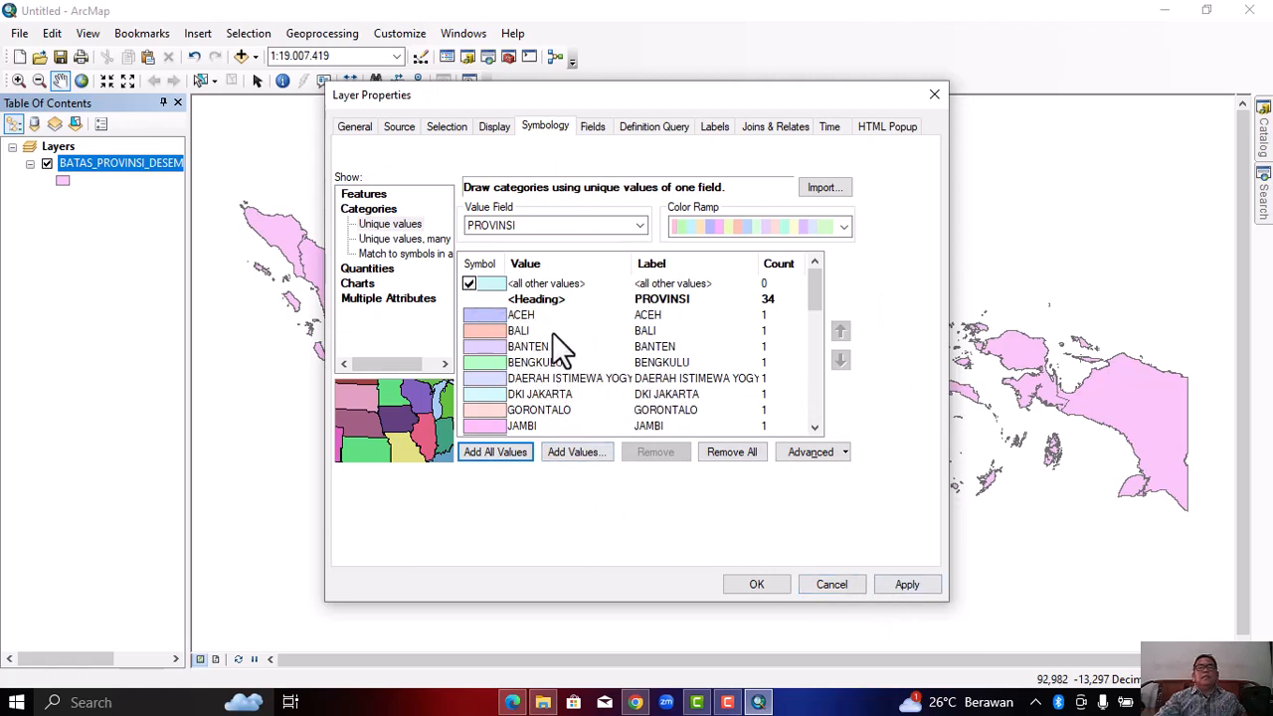
click(468, 283)
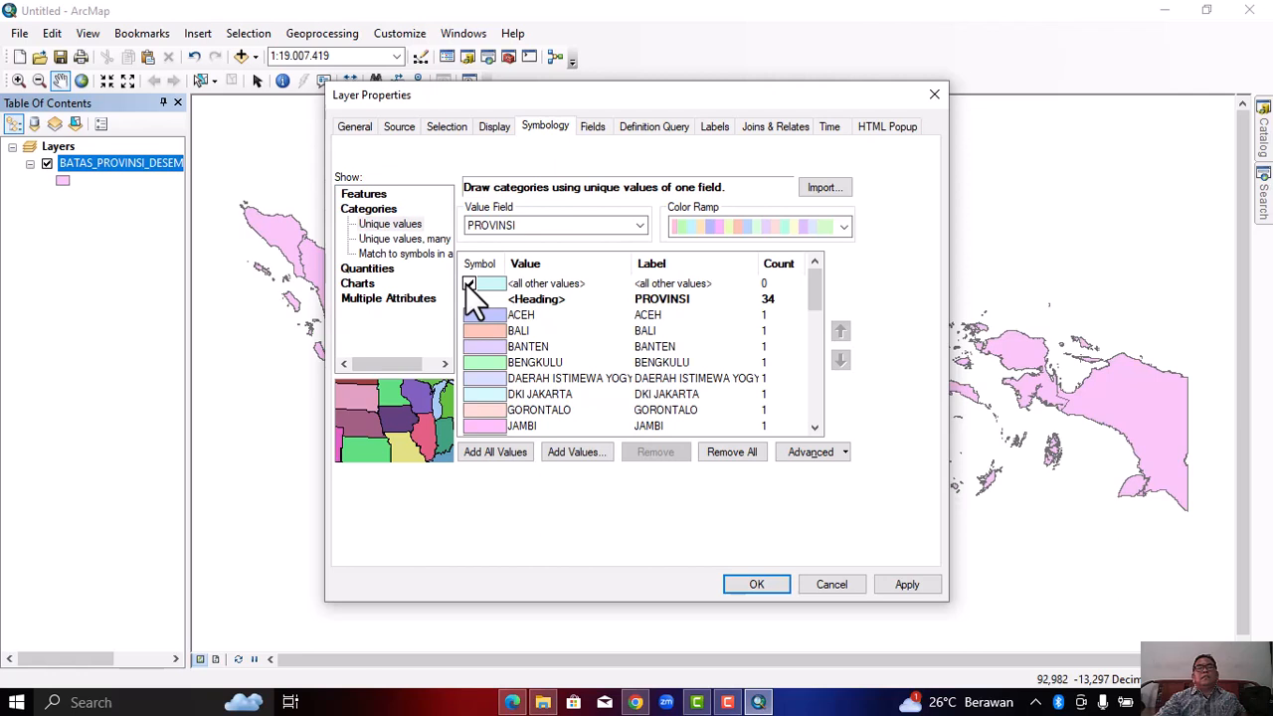
click(901, 585)
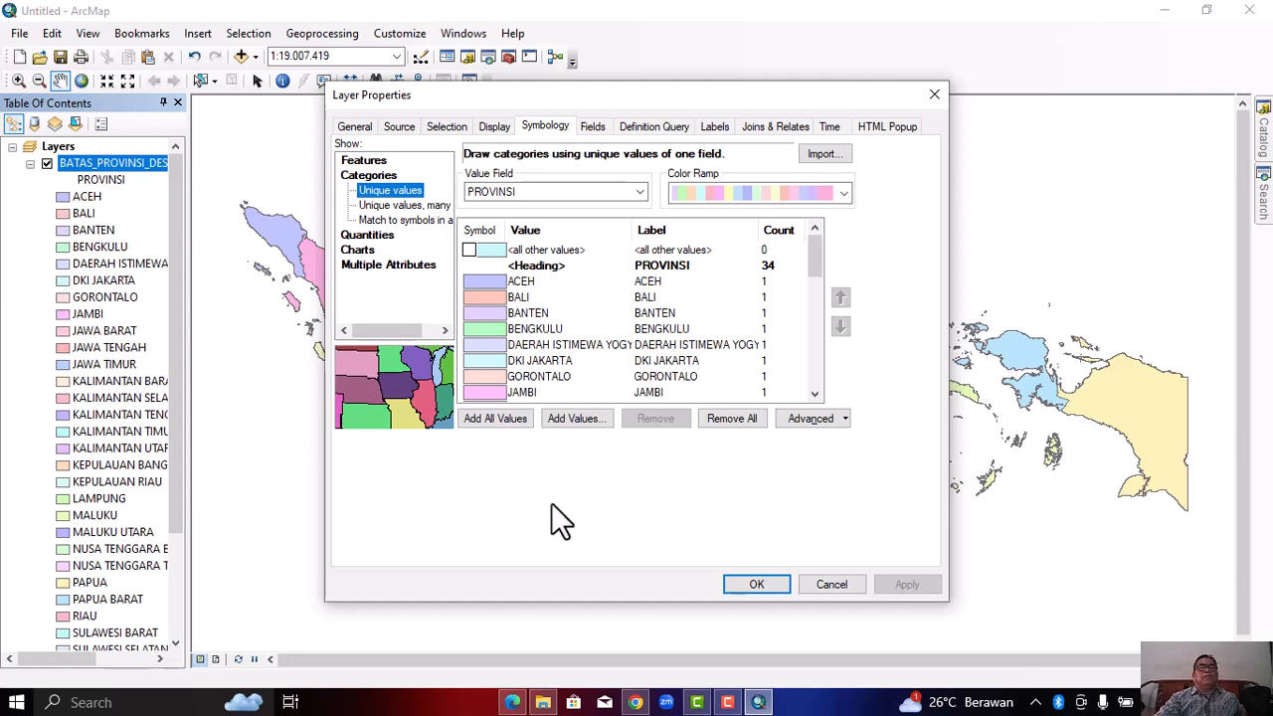
click(764, 582)
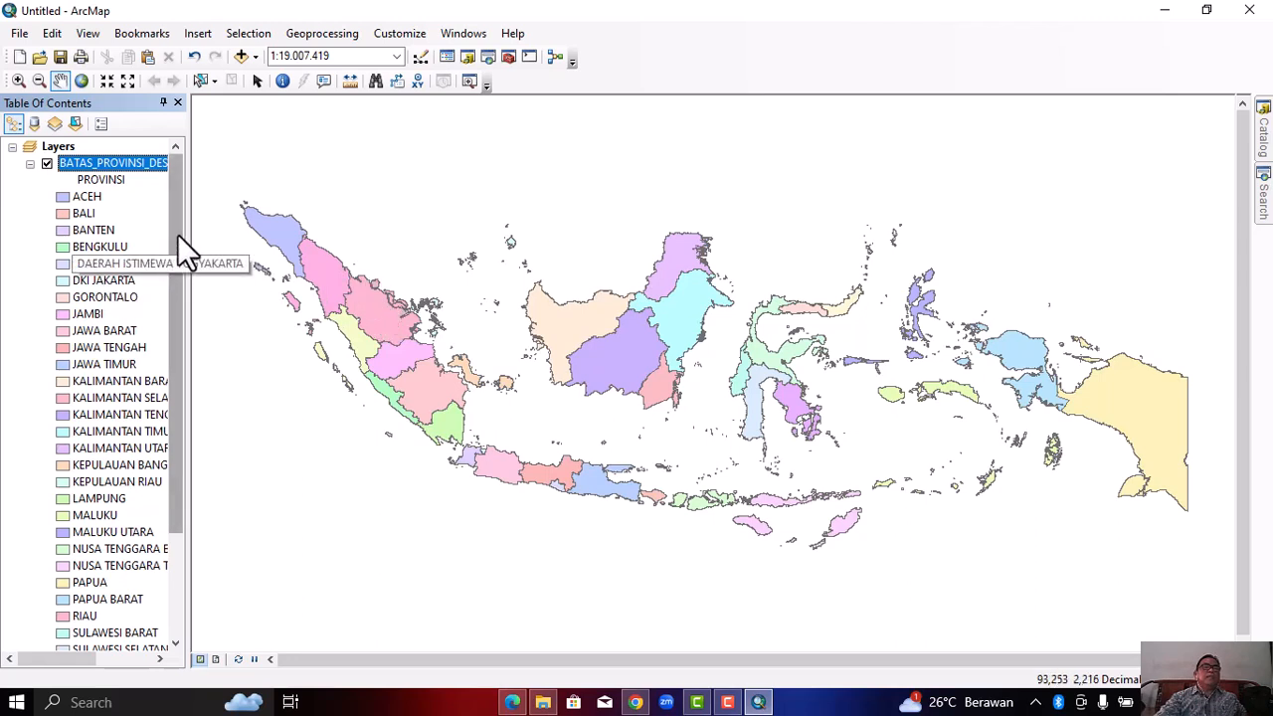
Change the fill colour of the RIAU province symbol to yellow
drag(174, 348, 181, 430)
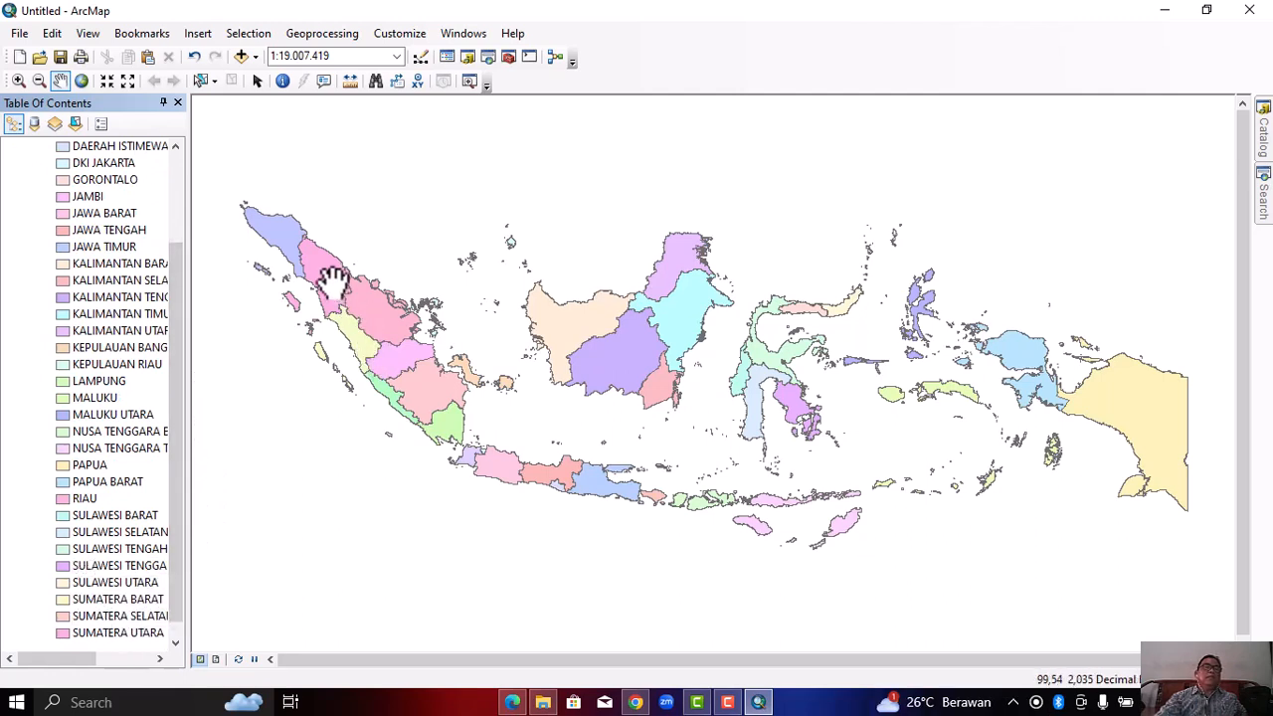
right_click(62, 499)
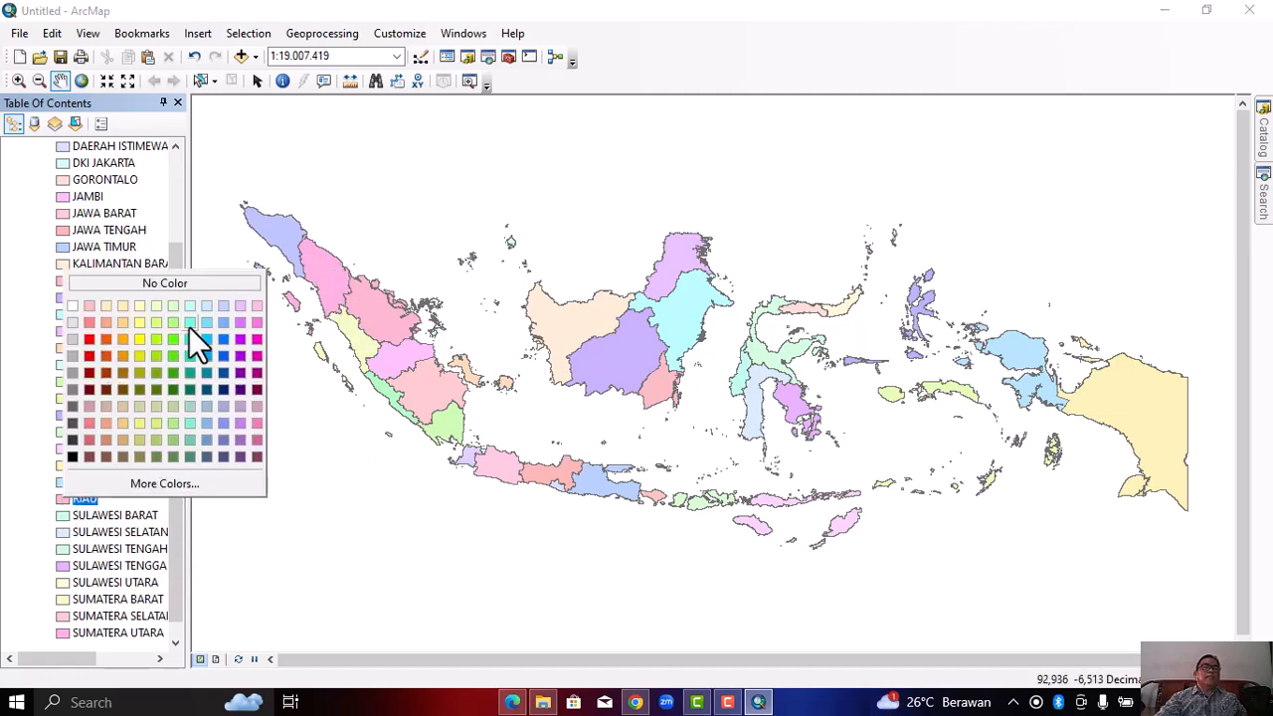
click(136, 423)
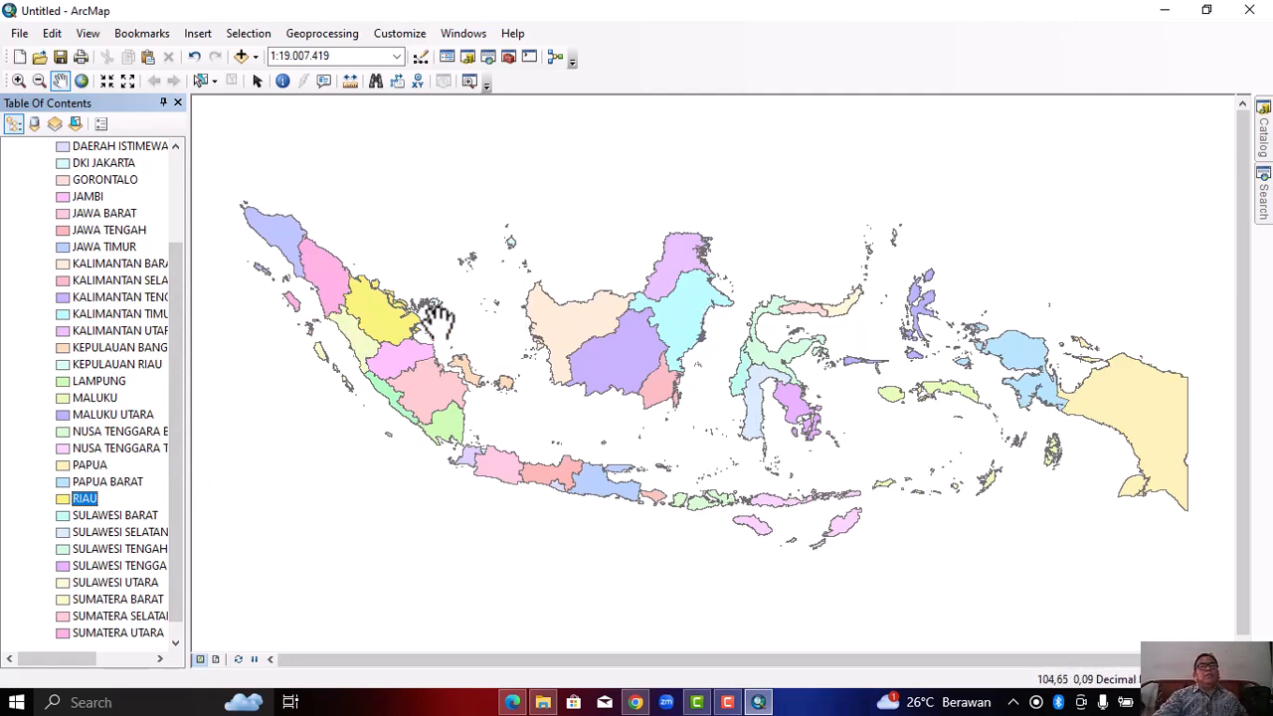
Turn on feature labels for the province layer, using the method that defines classes of features and labels each class differently
scroll(119, 338, up, 3)
right_click(86, 164)
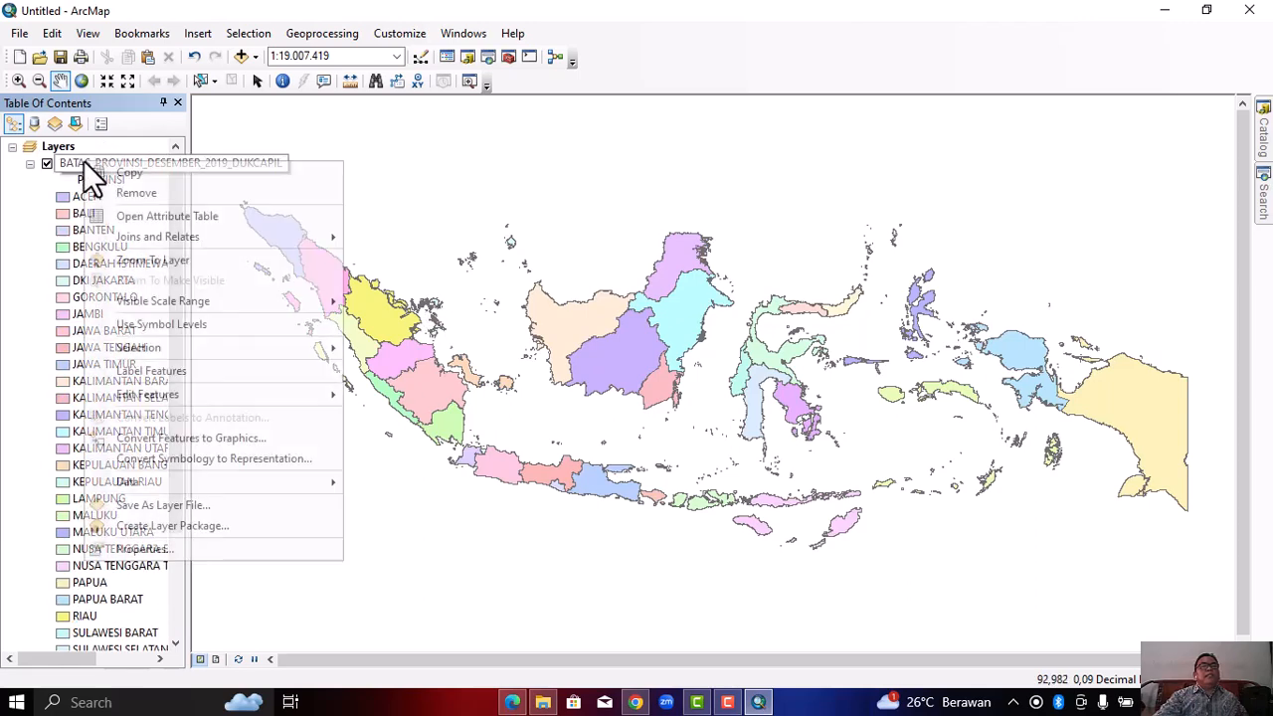
click(144, 548)
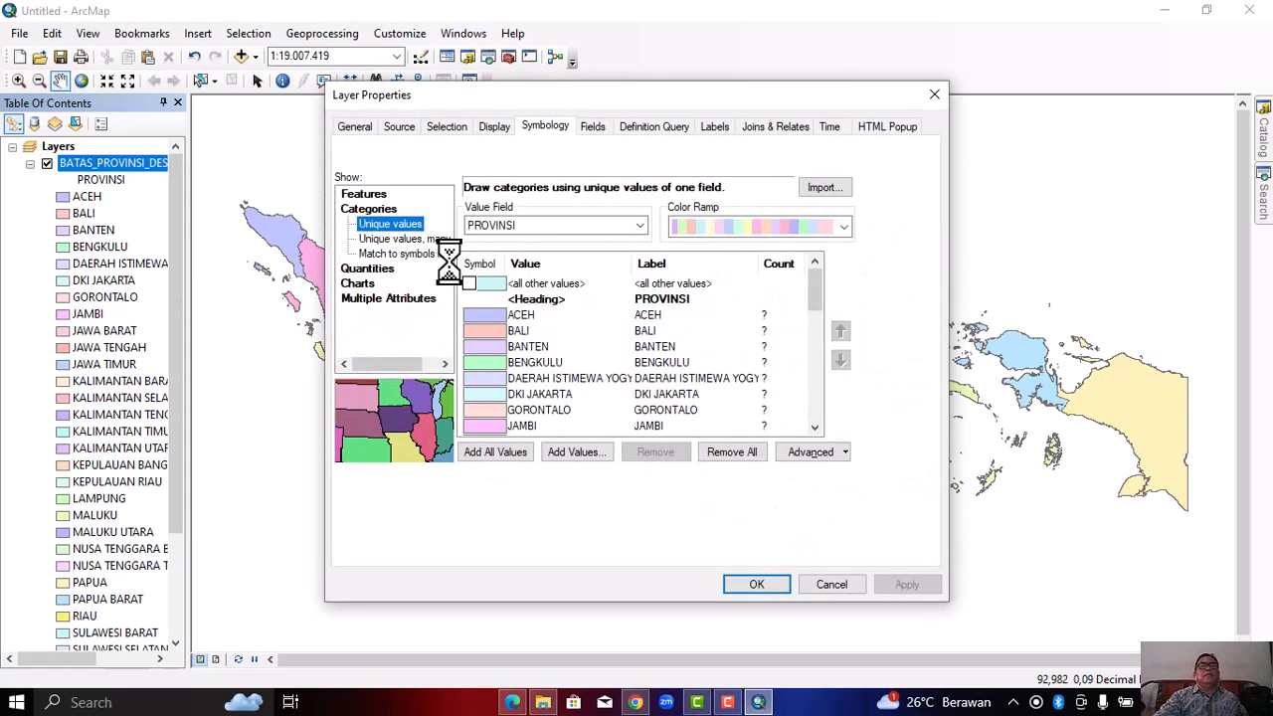
click(718, 127)
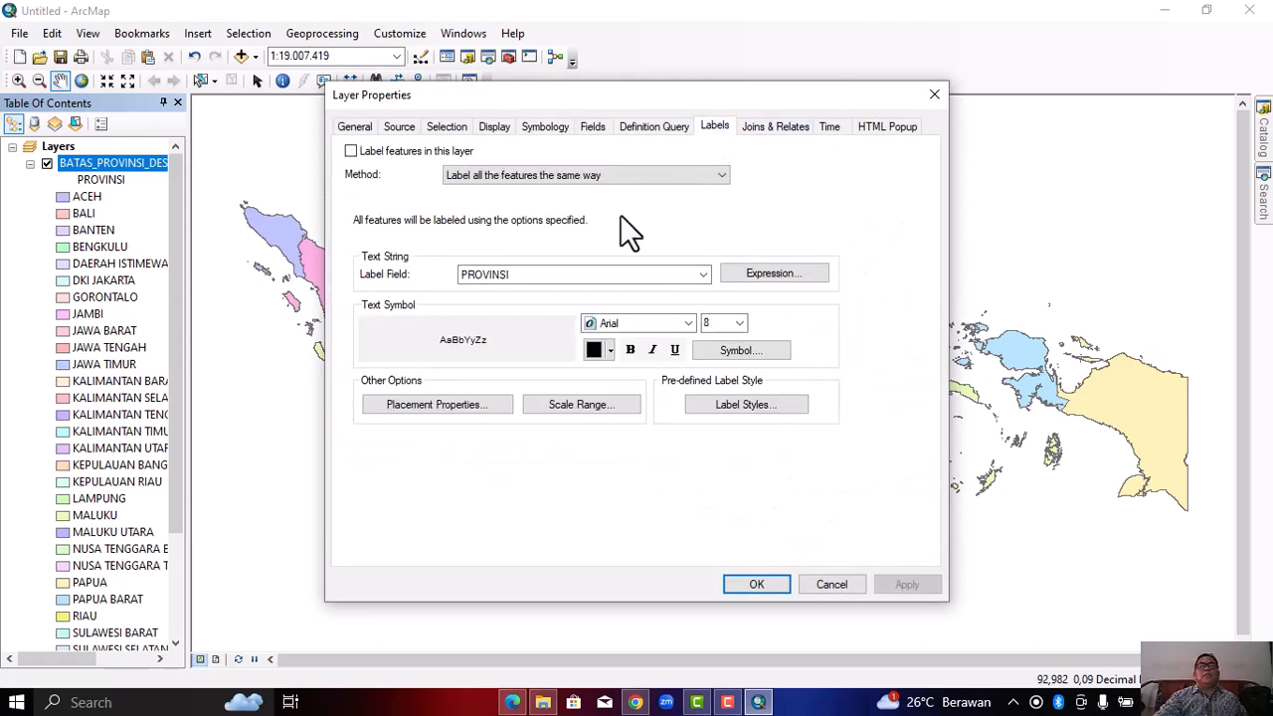
click(351, 152)
click(727, 175)
click(548, 202)
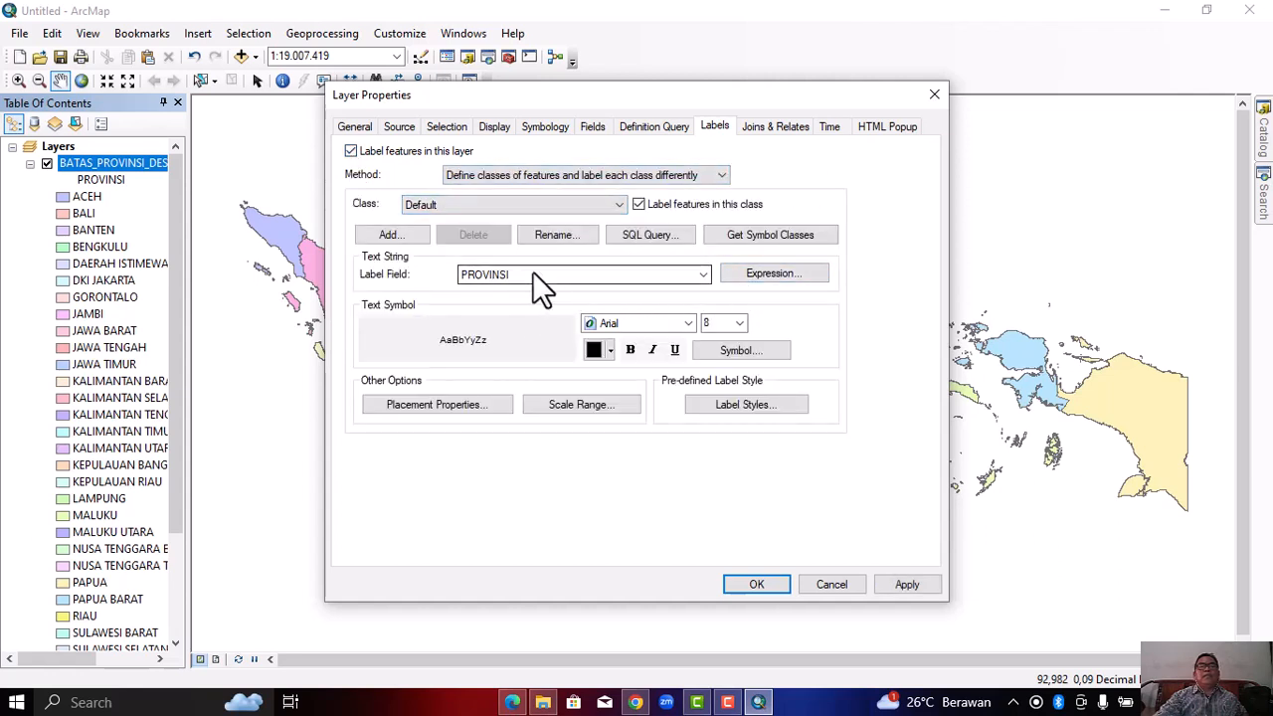
Set the province label font size to 7 and apply the label settings
double_click(710, 322)
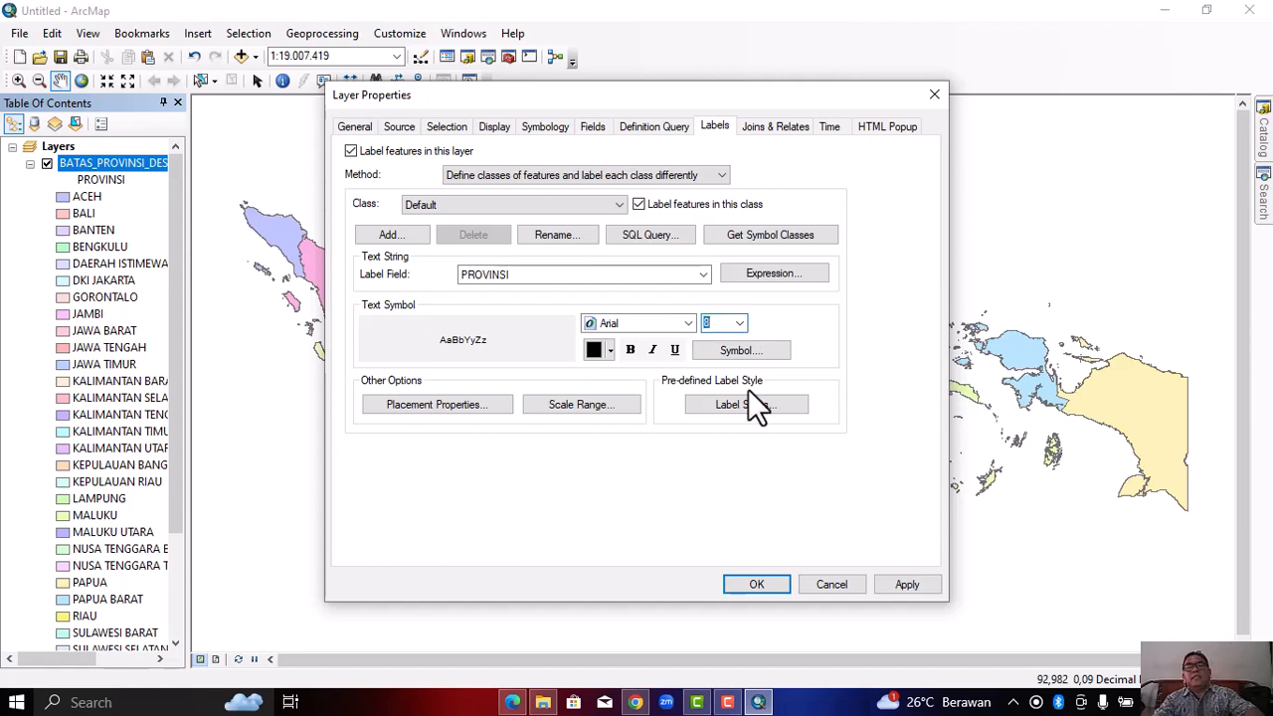
click(738, 322)
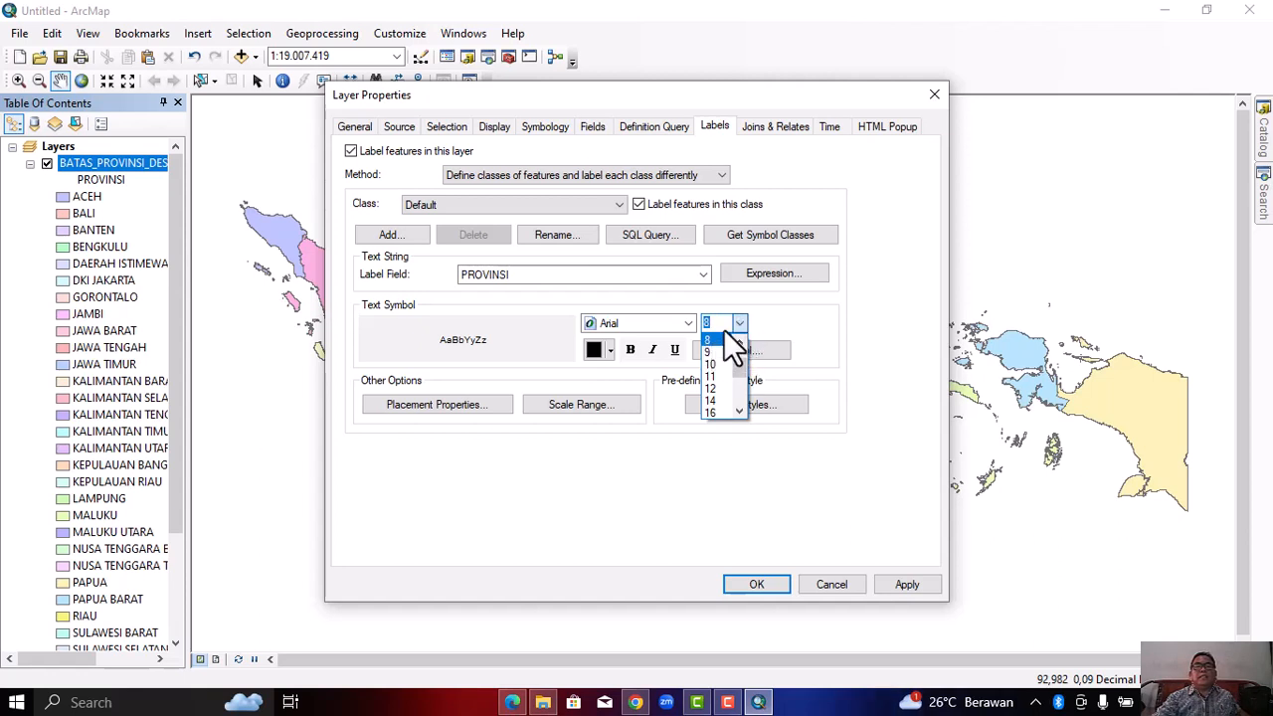
text(7)
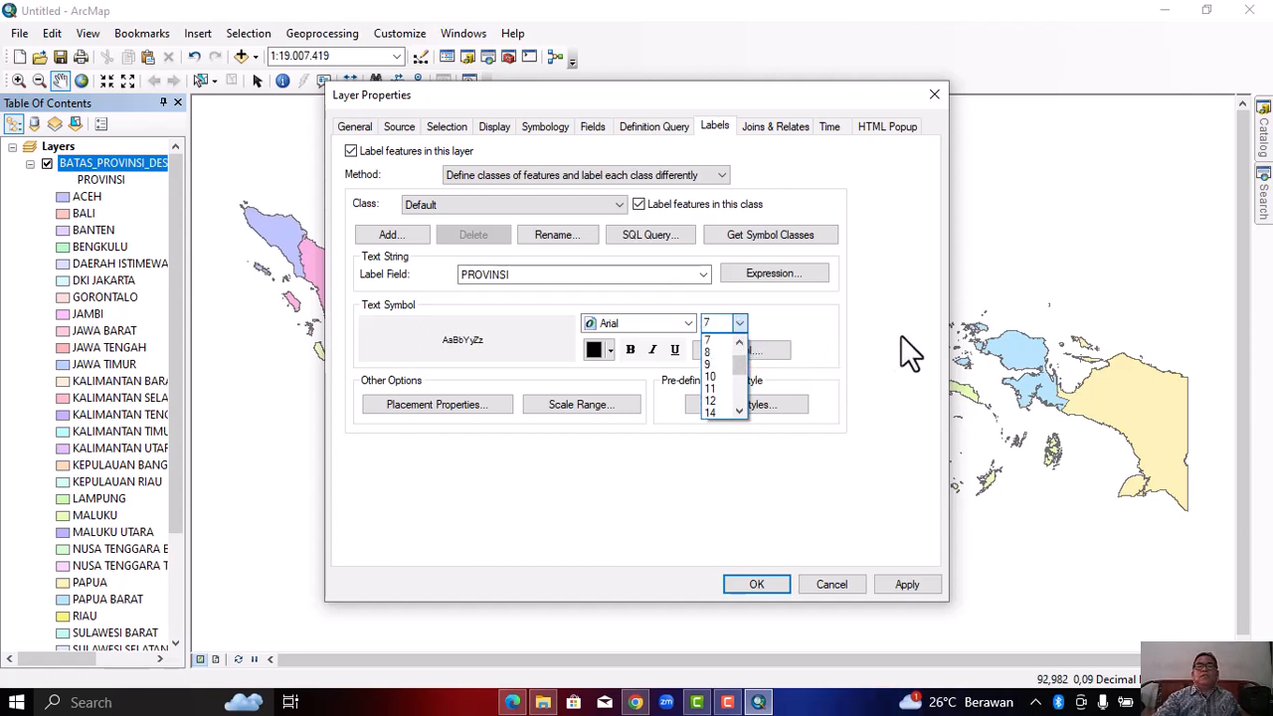
key(Return)
click(905, 585)
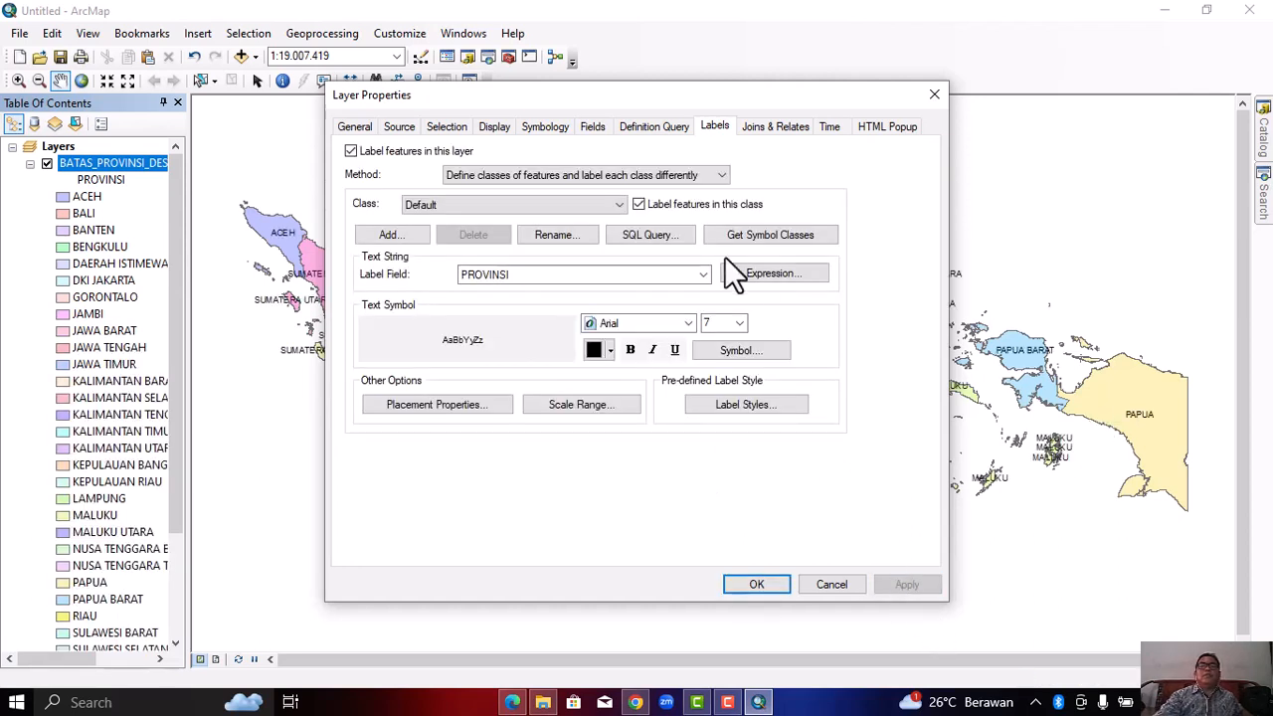
click(754, 583)
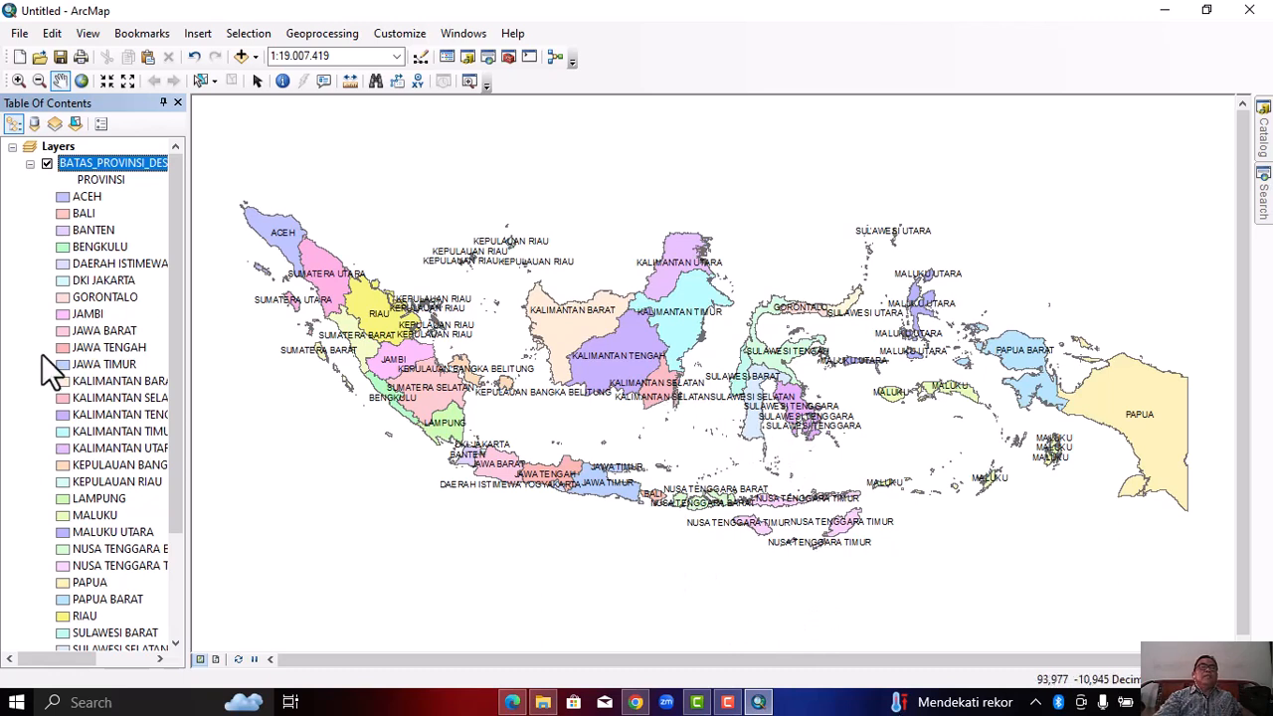
Set the page and printer paper to Legal size in landscape orientation
click(20, 34)
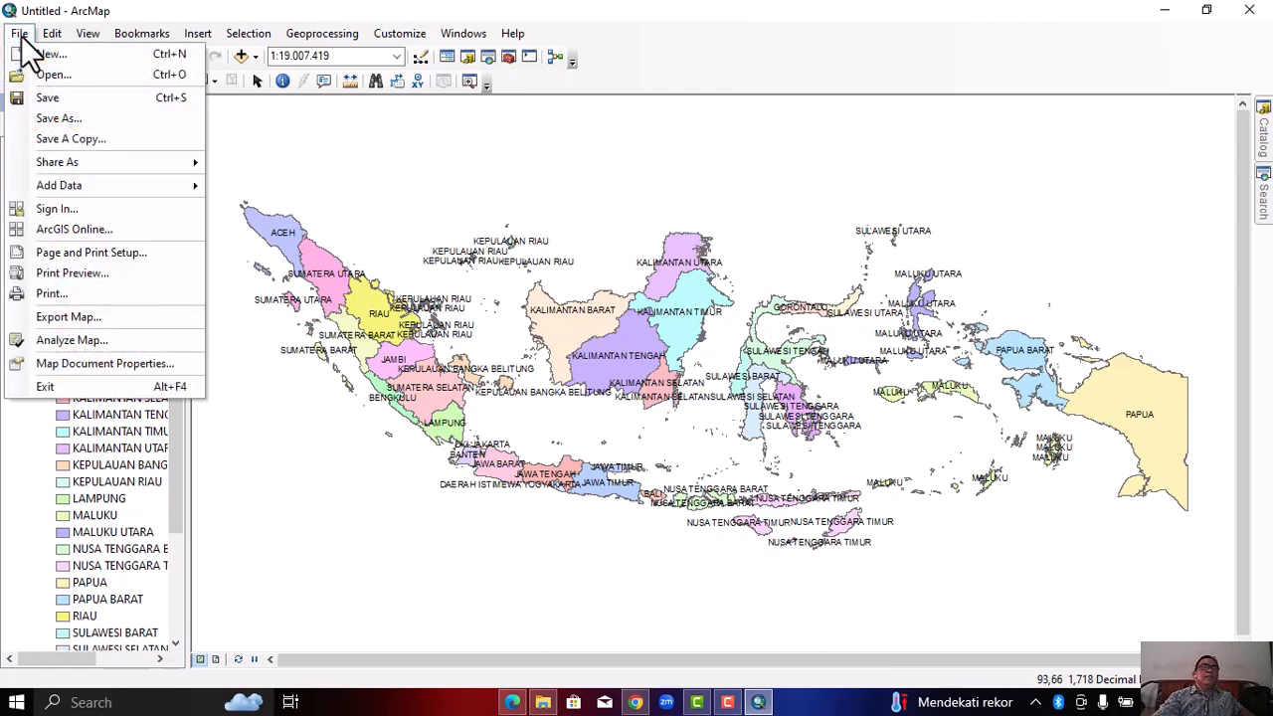
click(98, 253)
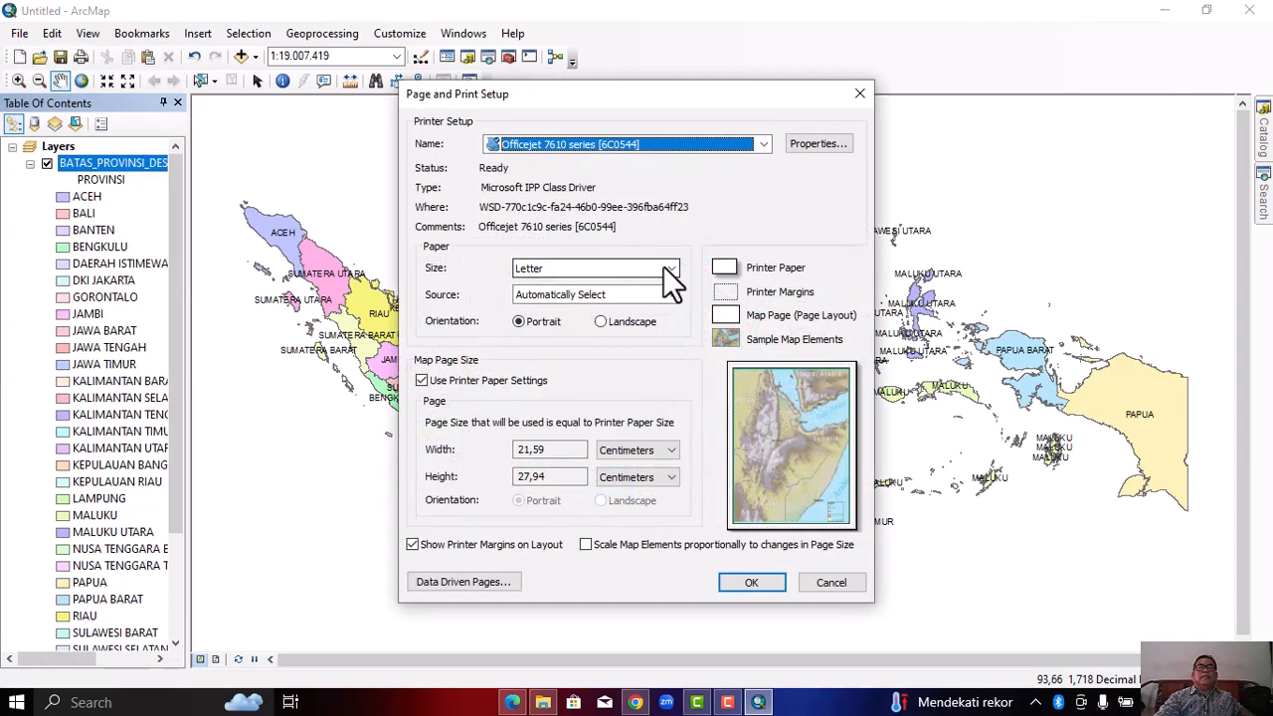
click(670, 266)
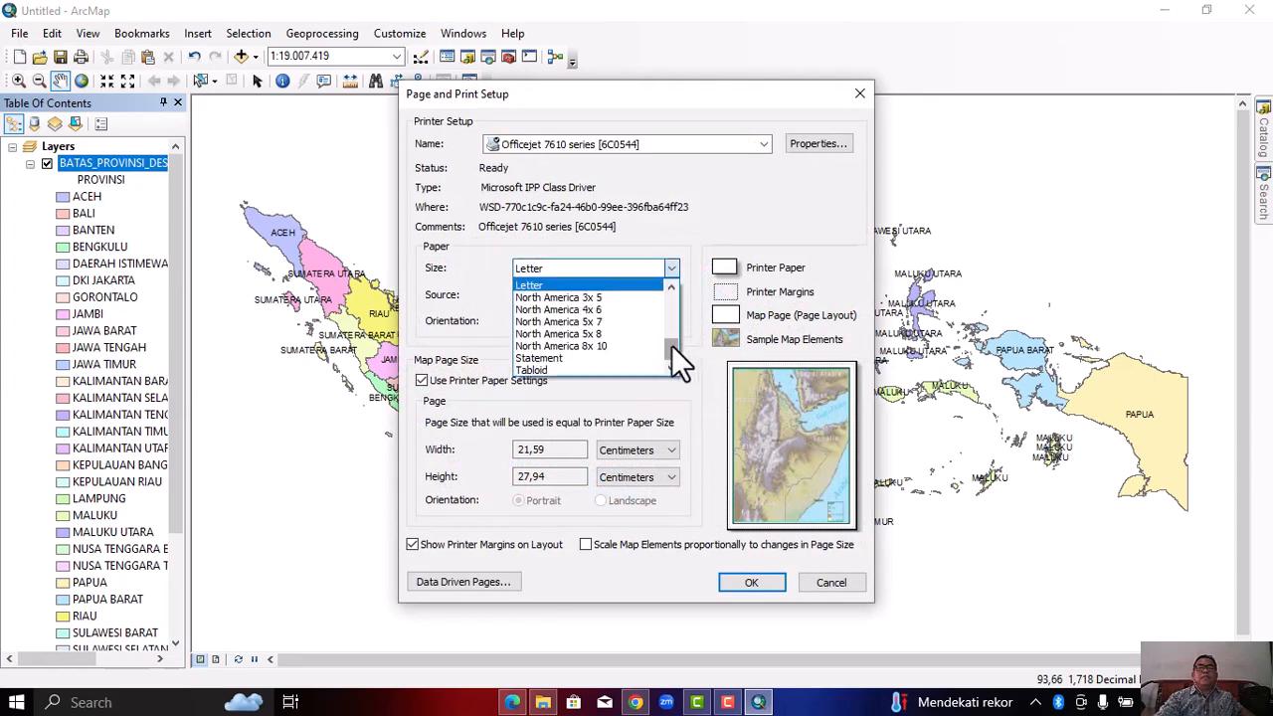
drag(672, 345, 671, 335)
click(528, 322)
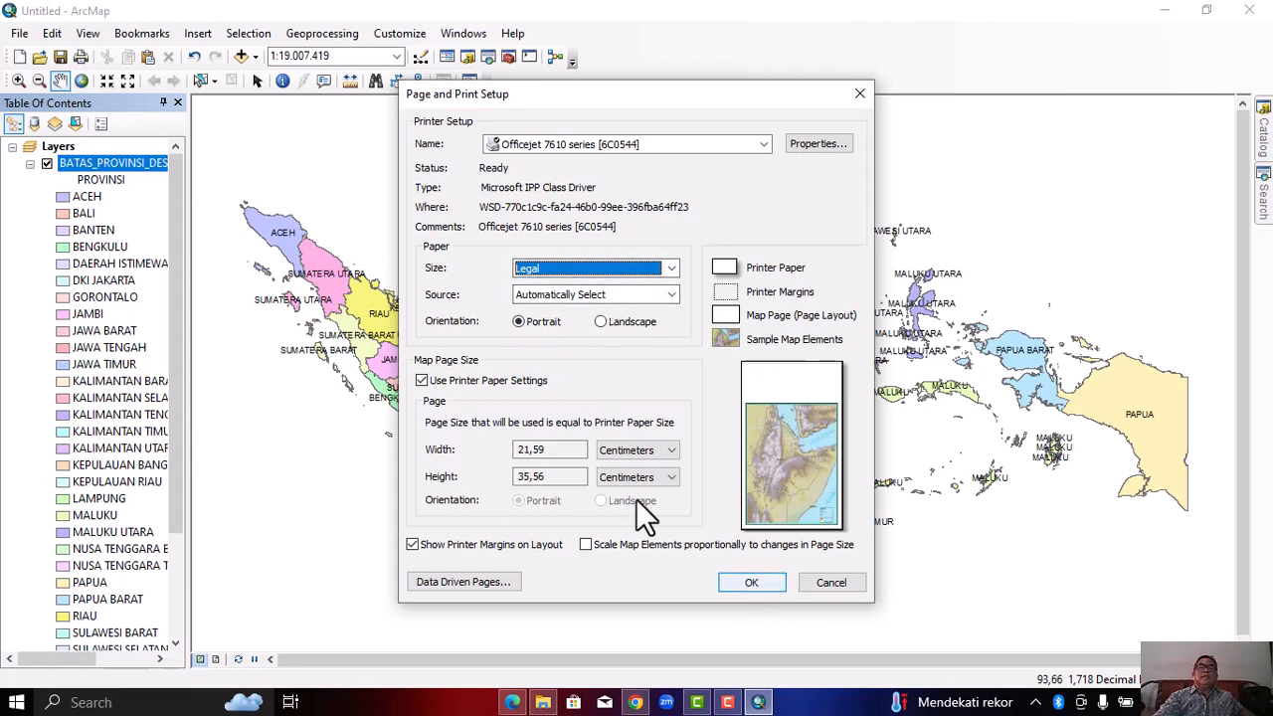
click(601, 321)
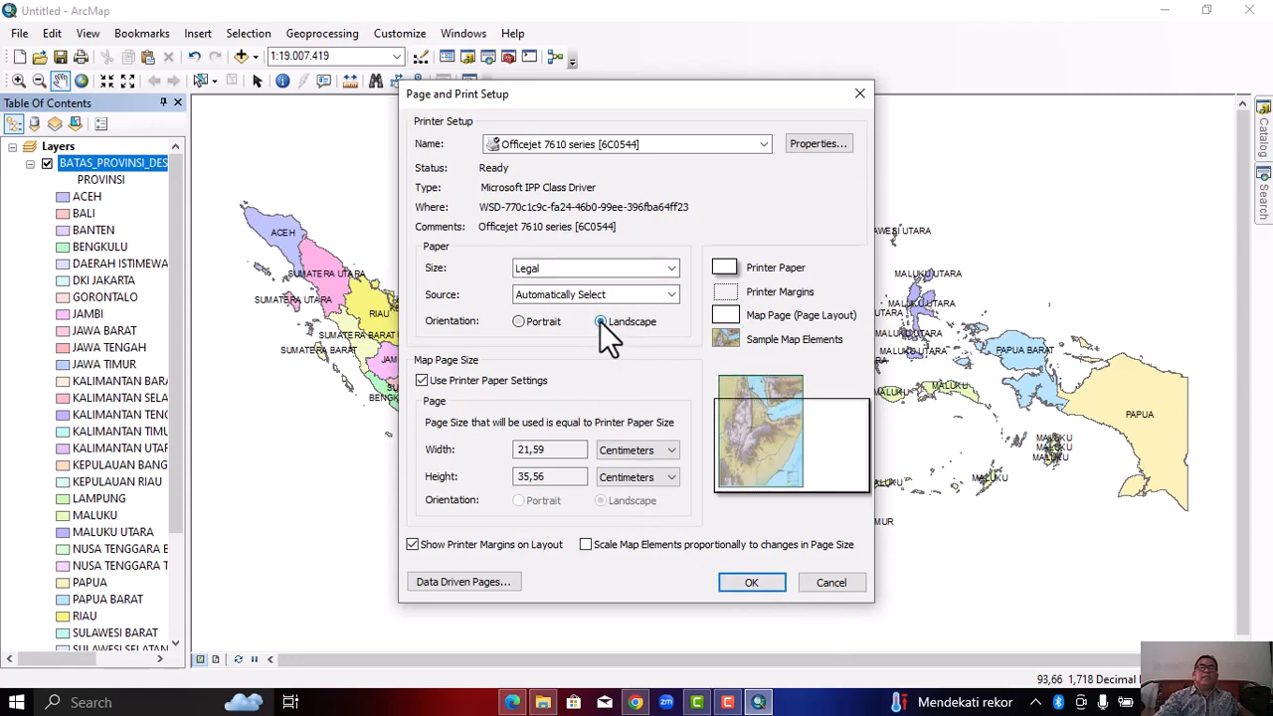
click(746, 585)
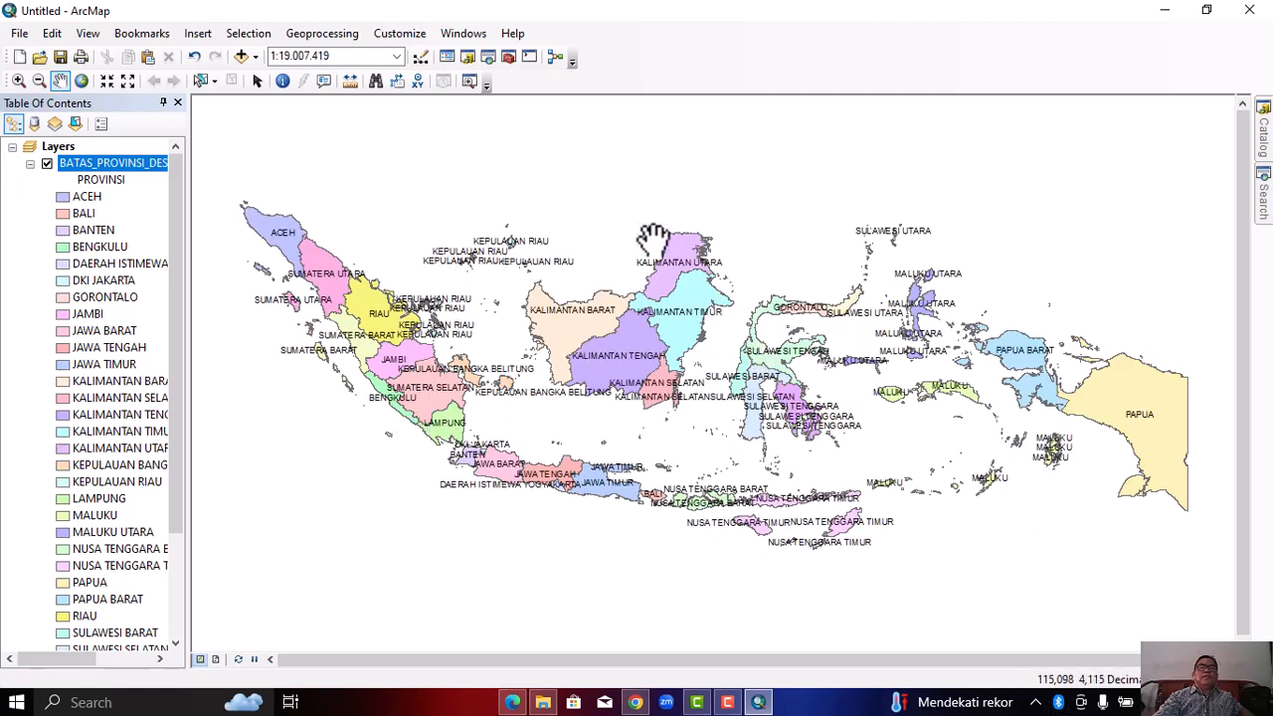
Switch to layout view, move the data frame toward the page centre, and widen it to about 29 cm
click(217, 661)
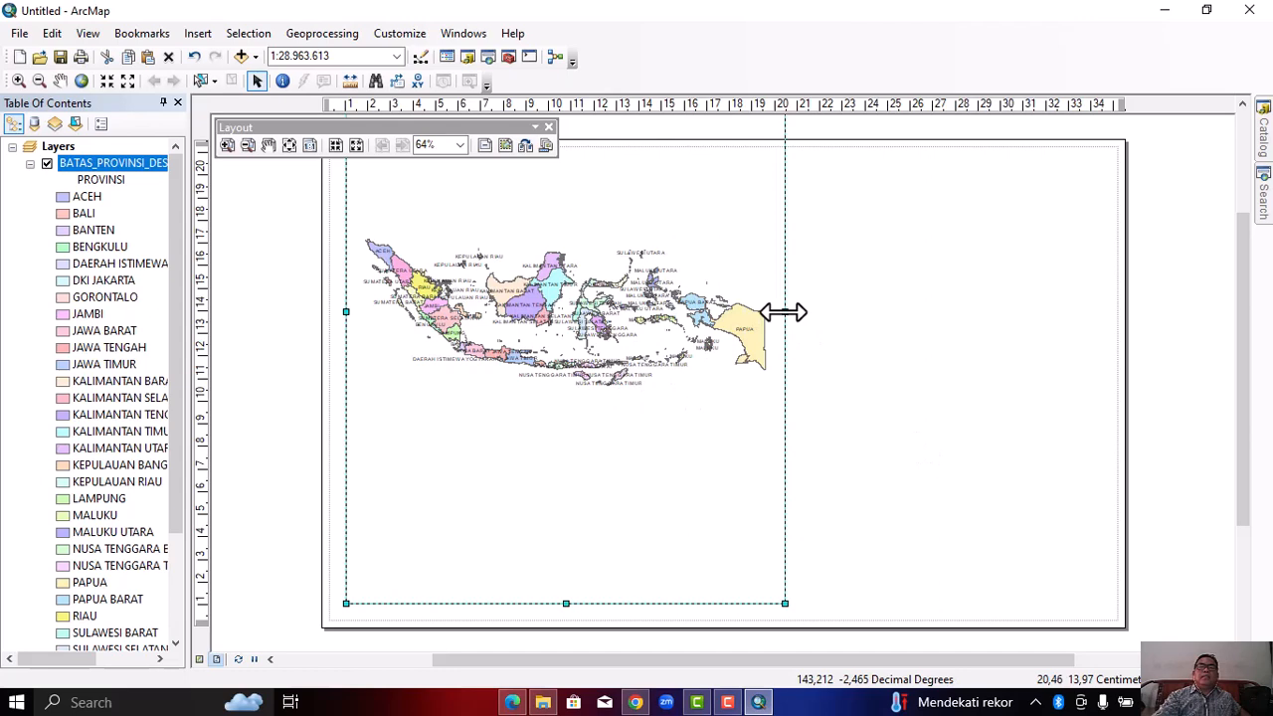
drag(724, 388, 821, 474)
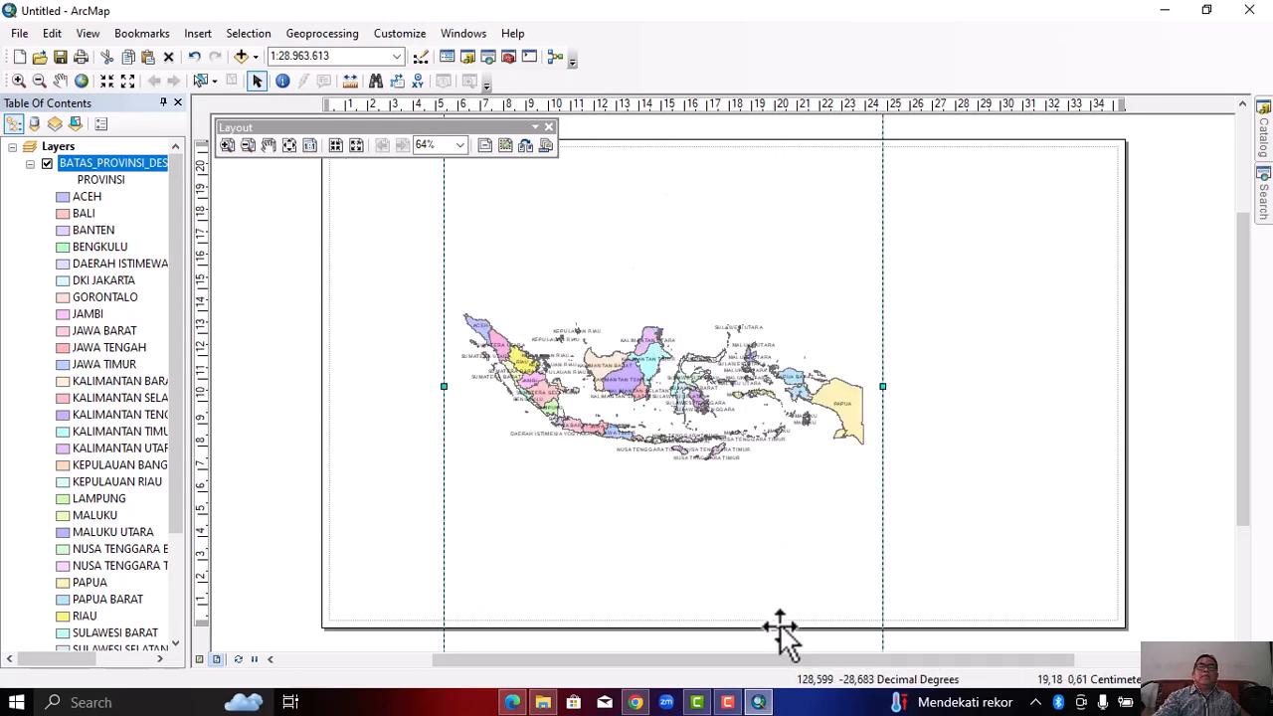
drag(682, 284, 683, 384)
drag(882, 482, 1102, 474)
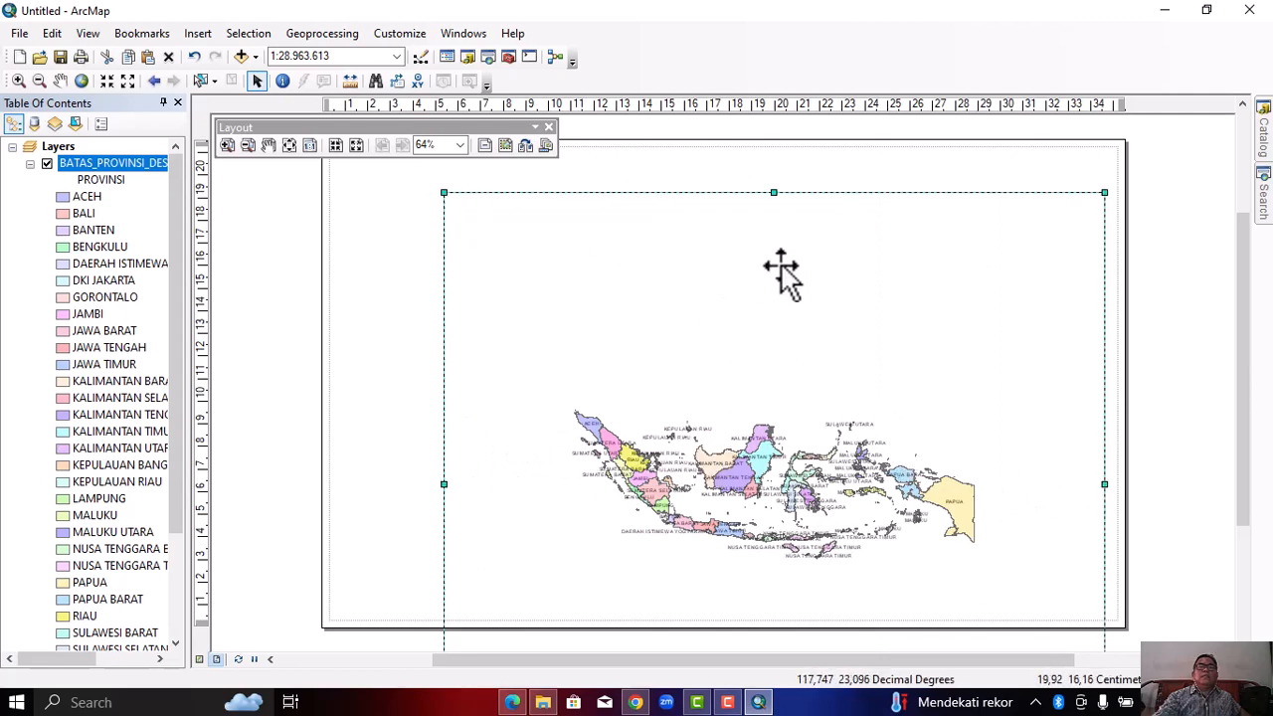
Move the data frame onto the page and reduce its height to about 15 cm, leaving space below it
drag(671, 316, 648, 146)
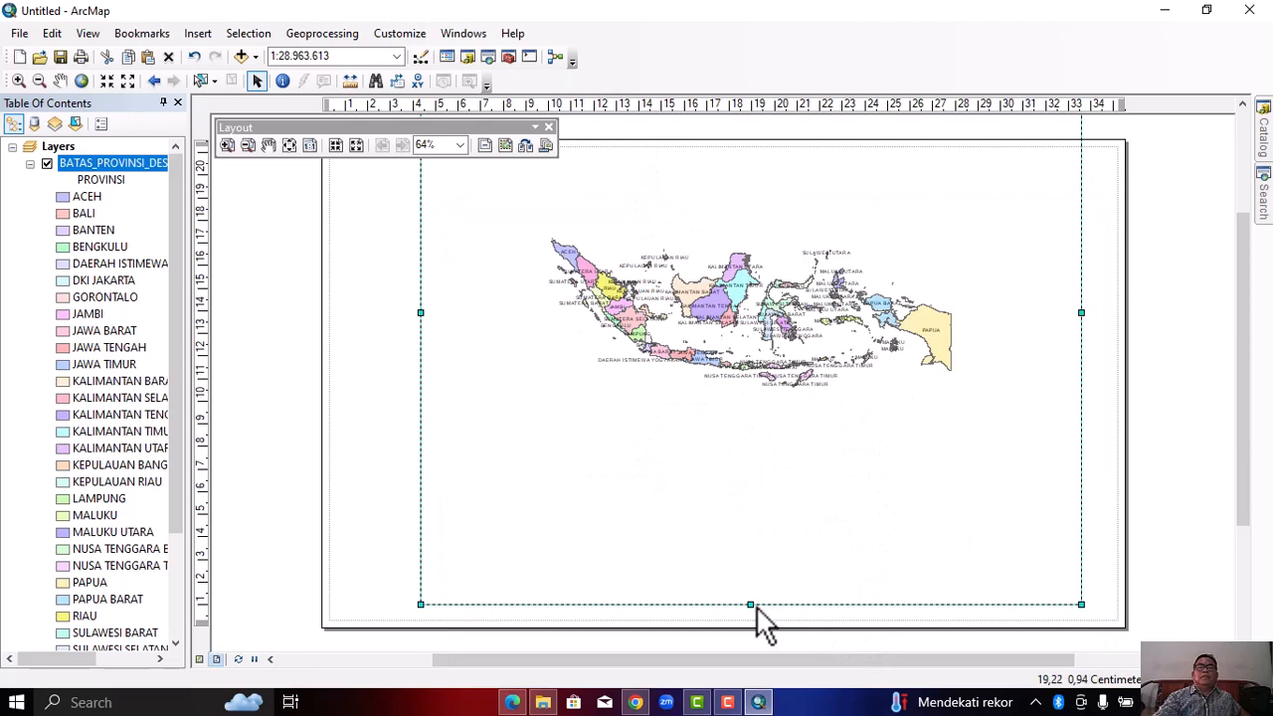
drag(749, 604, 754, 525)
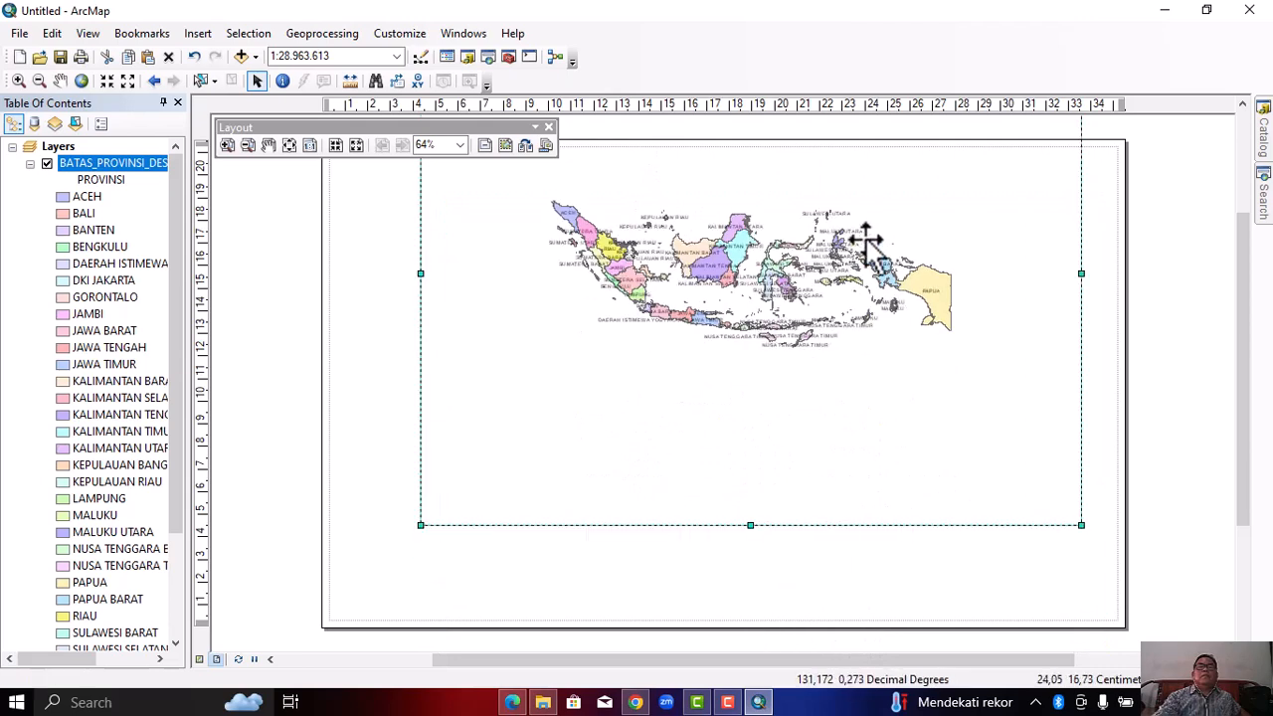
drag(826, 221, 820, 316)
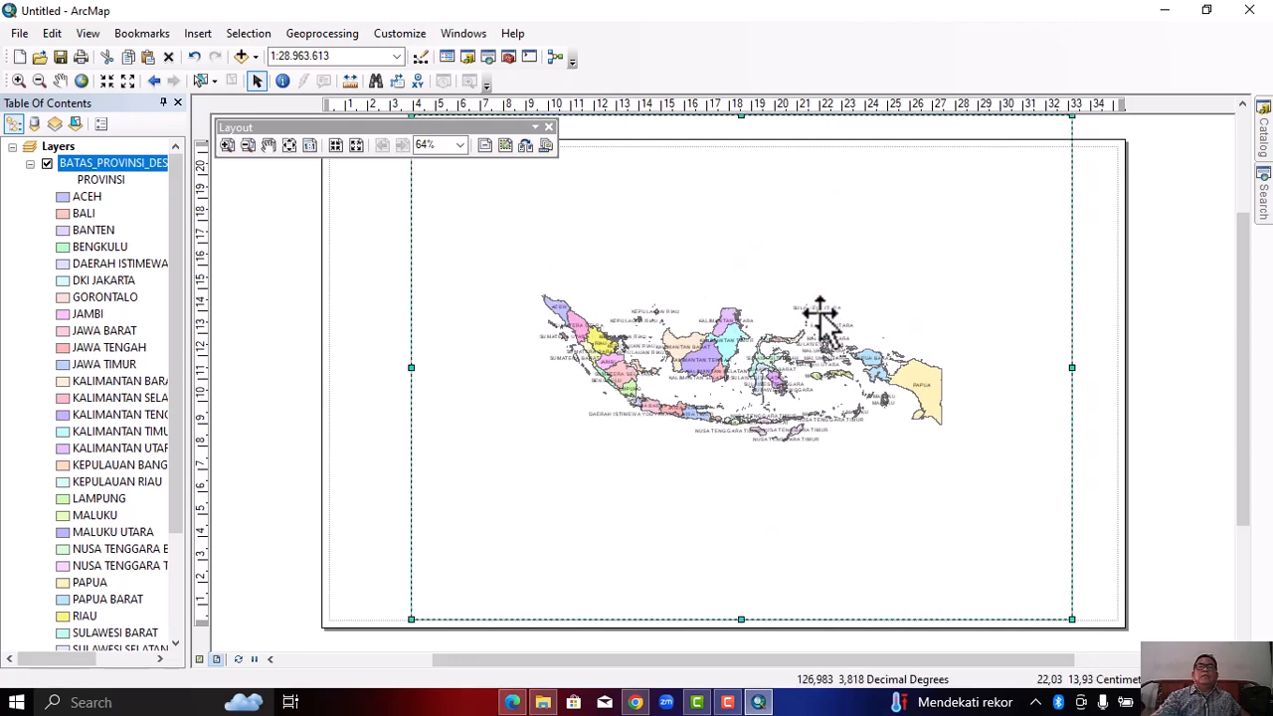
drag(741, 618, 750, 404)
key(ctrl+z)
key(ctrl+z)
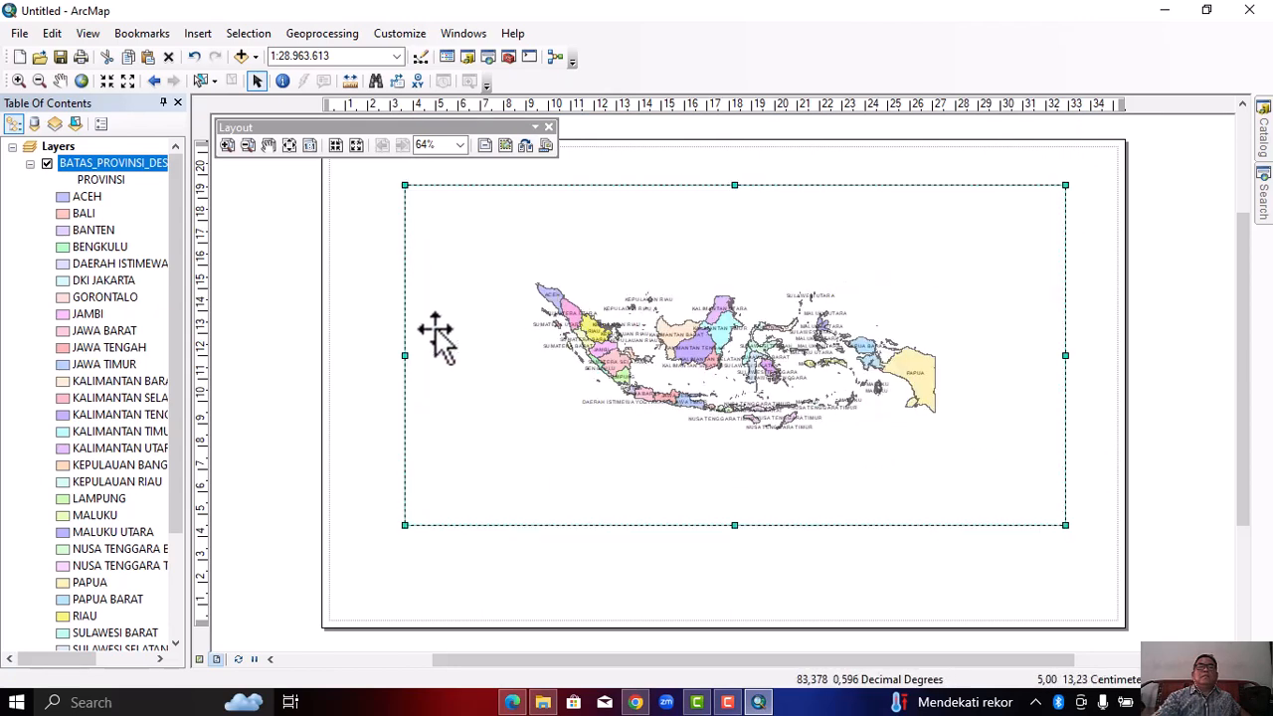
Adjust all four edges of the data frame to about 33 cm wide and 15 cm high, with near-even side margins
drag(405, 354, 344, 354)
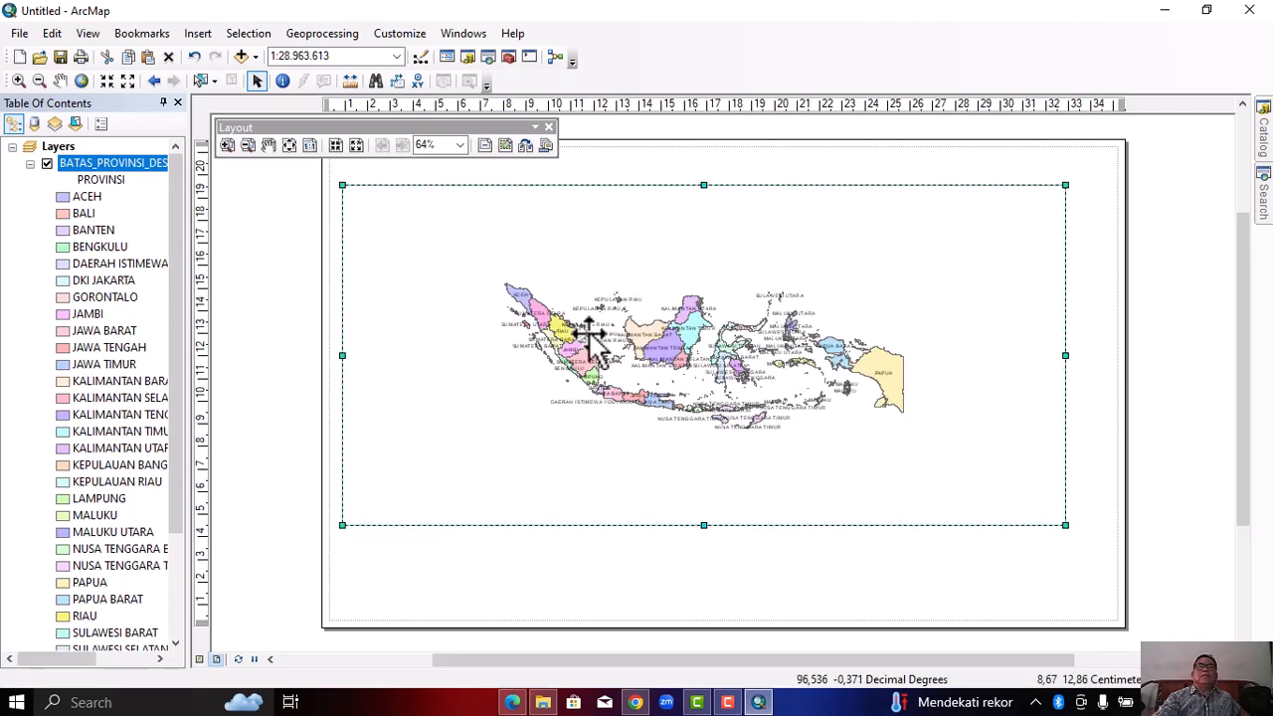
drag(1064, 355, 1096, 356)
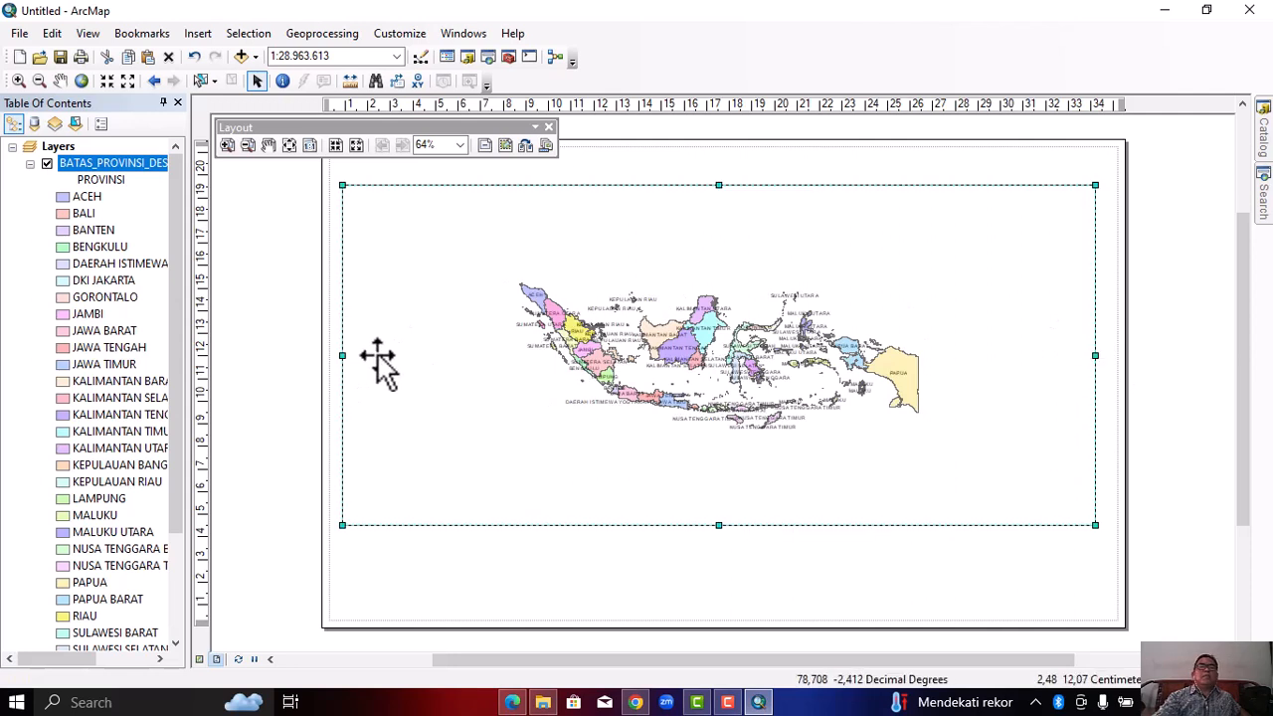
drag(342, 355, 348, 355)
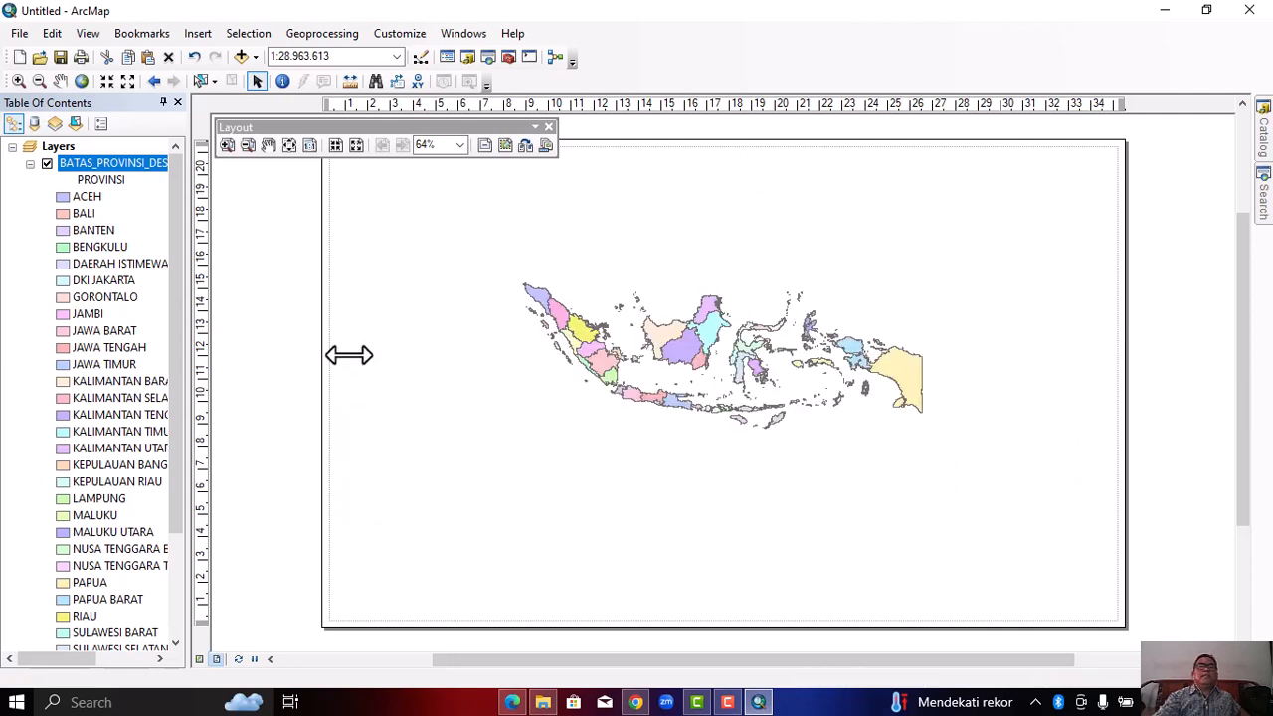
drag(722, 185, 722, 173)
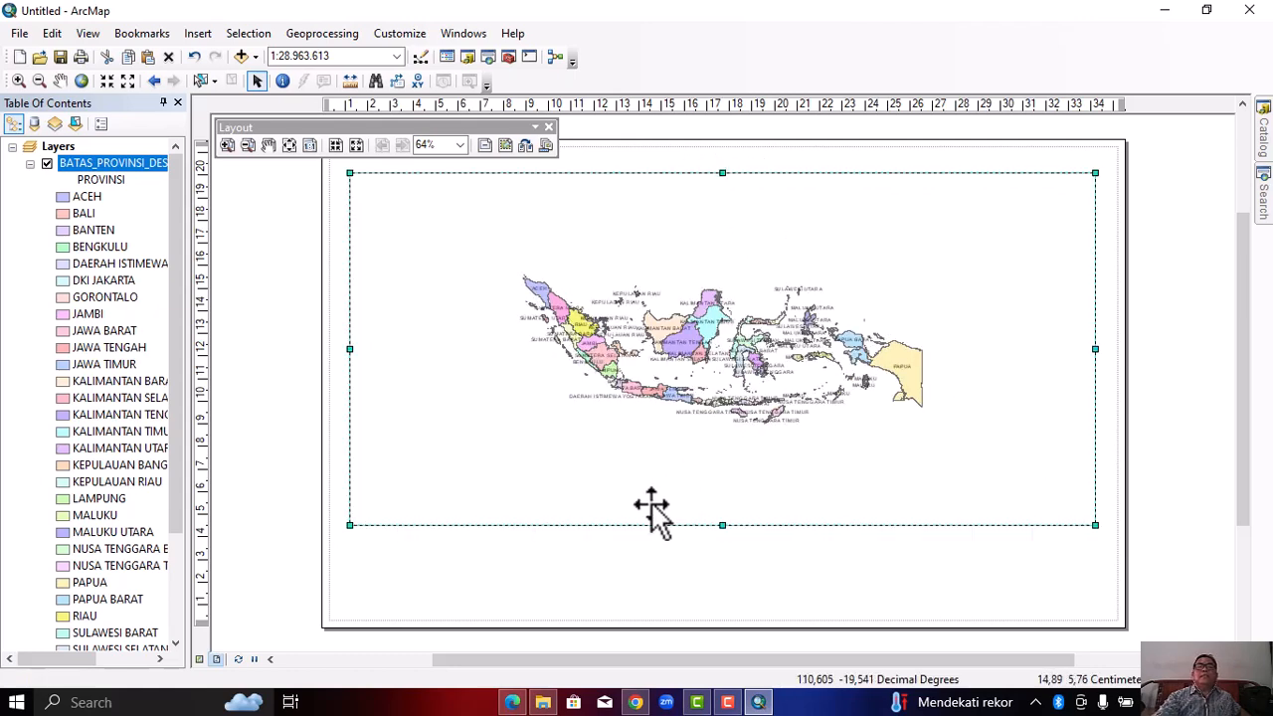
mouse_move(725, 525)
mouse_down()
mouse_move(730, 497)
mouse_move(730, 511)
mouse_up()
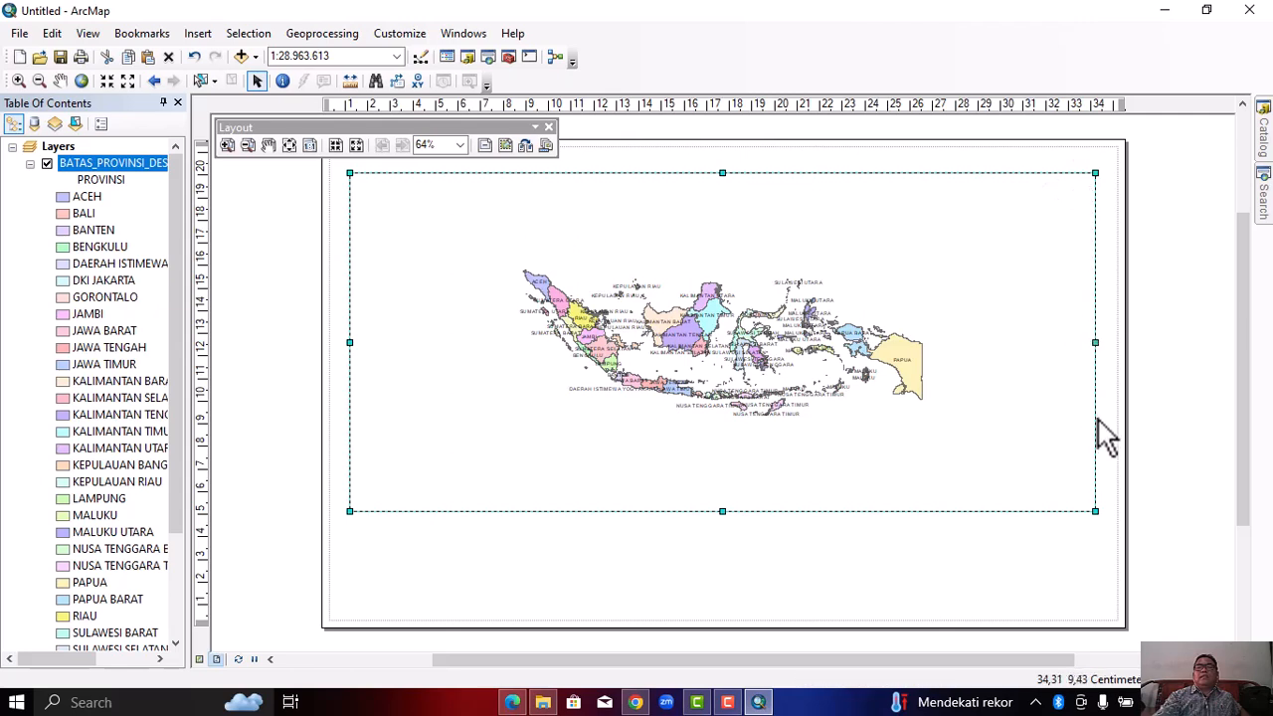
Show the map at full extent within the data frame, and deselect the frame
right_click(423, 266)
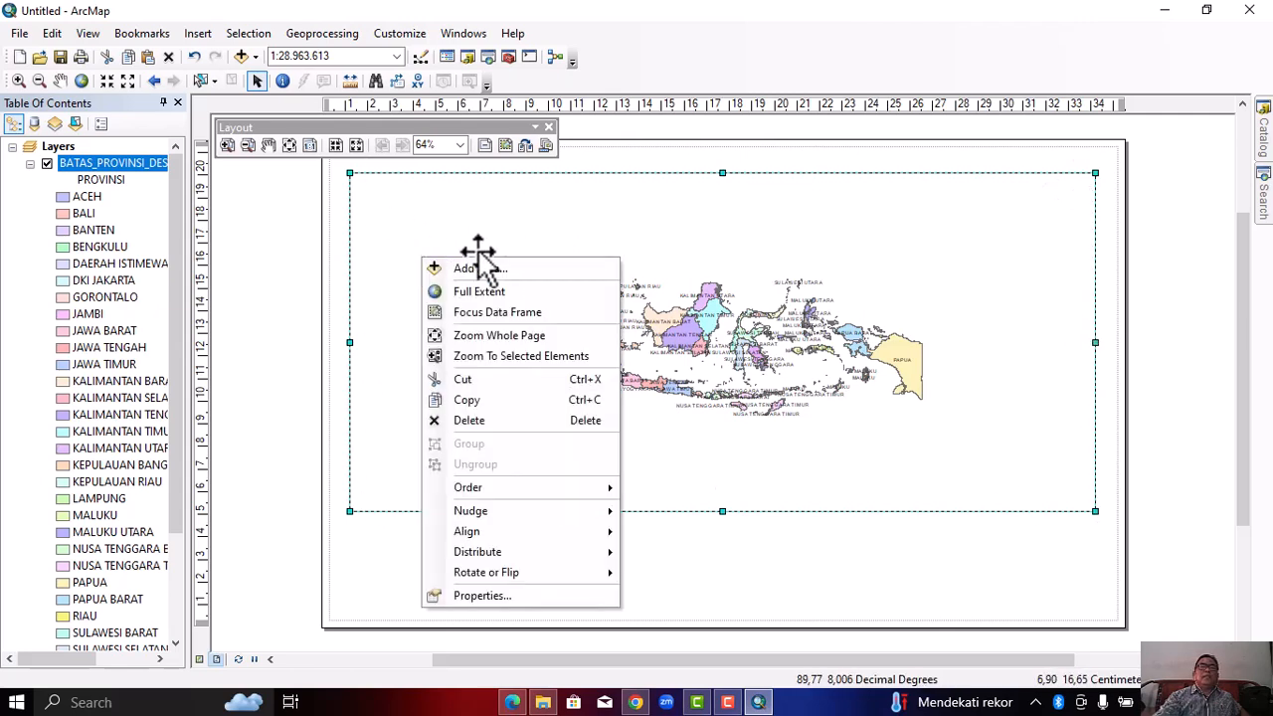
click(468, 293)
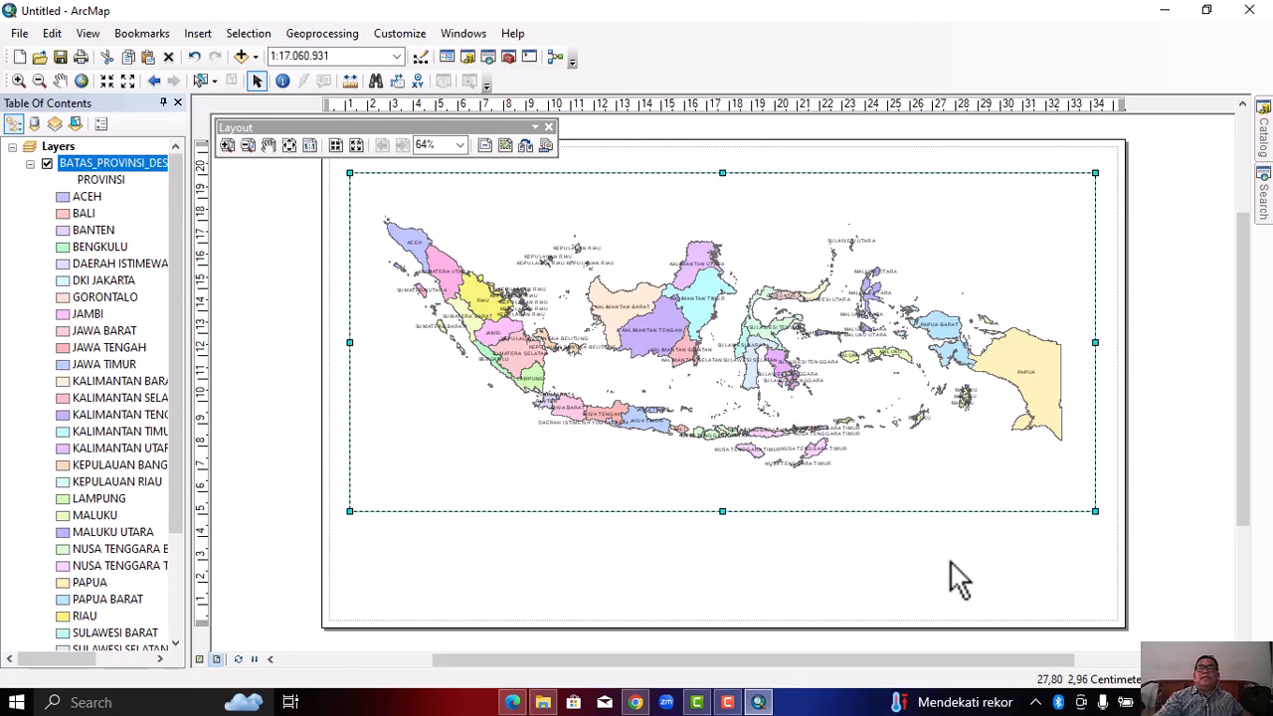
click(816, 572)
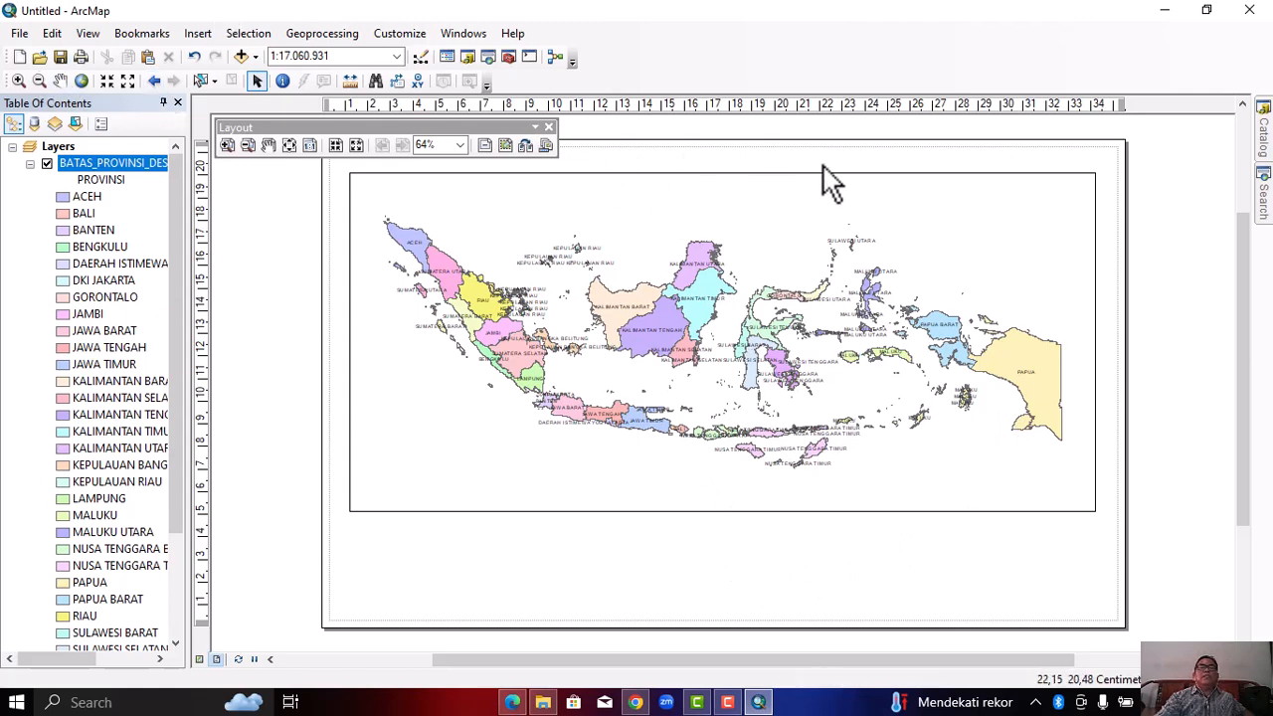
Insert the map title "PETA BATAS PROVINSI INDONESIA" and place it just above the data frame
click(203, 33)
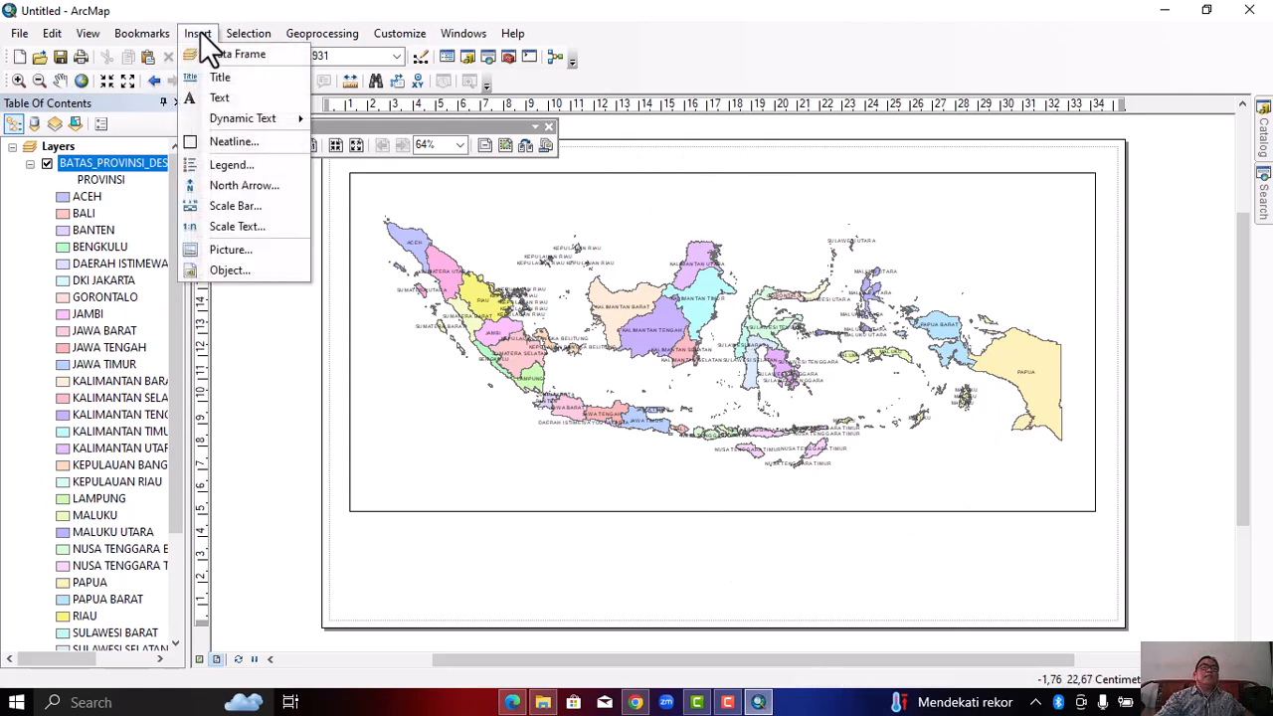
click(219, 78)
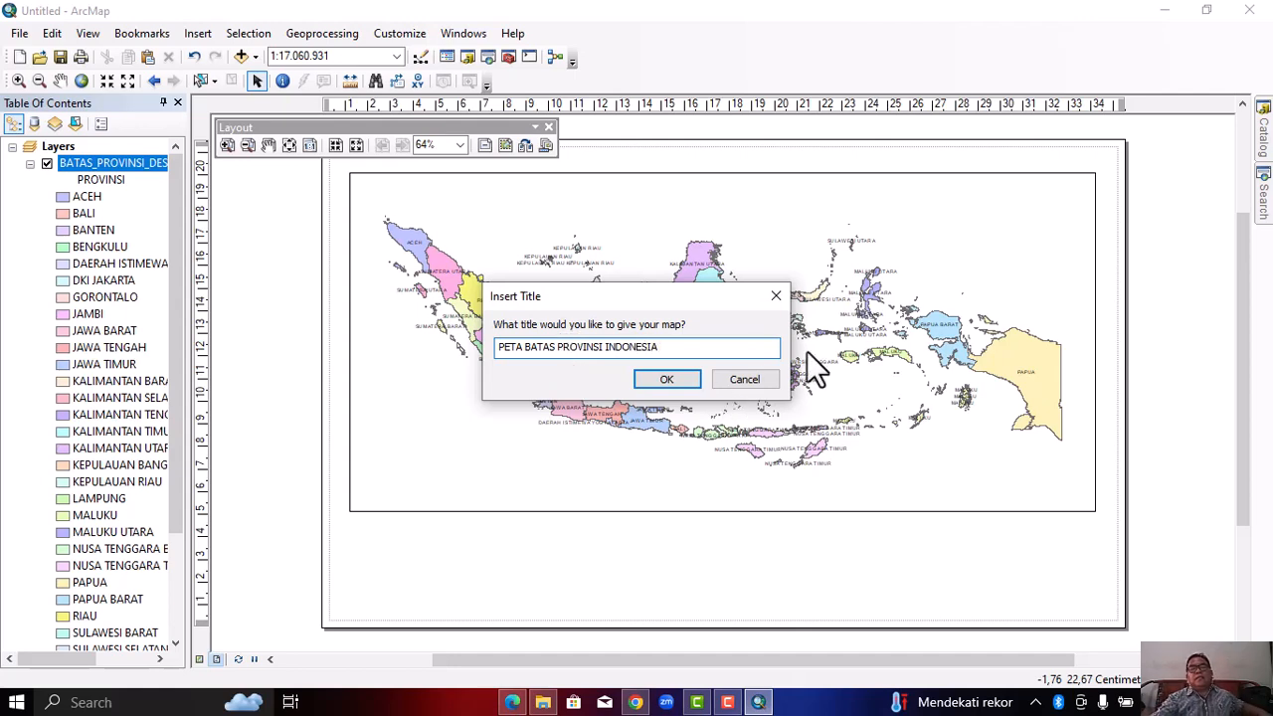
click(659, 380)
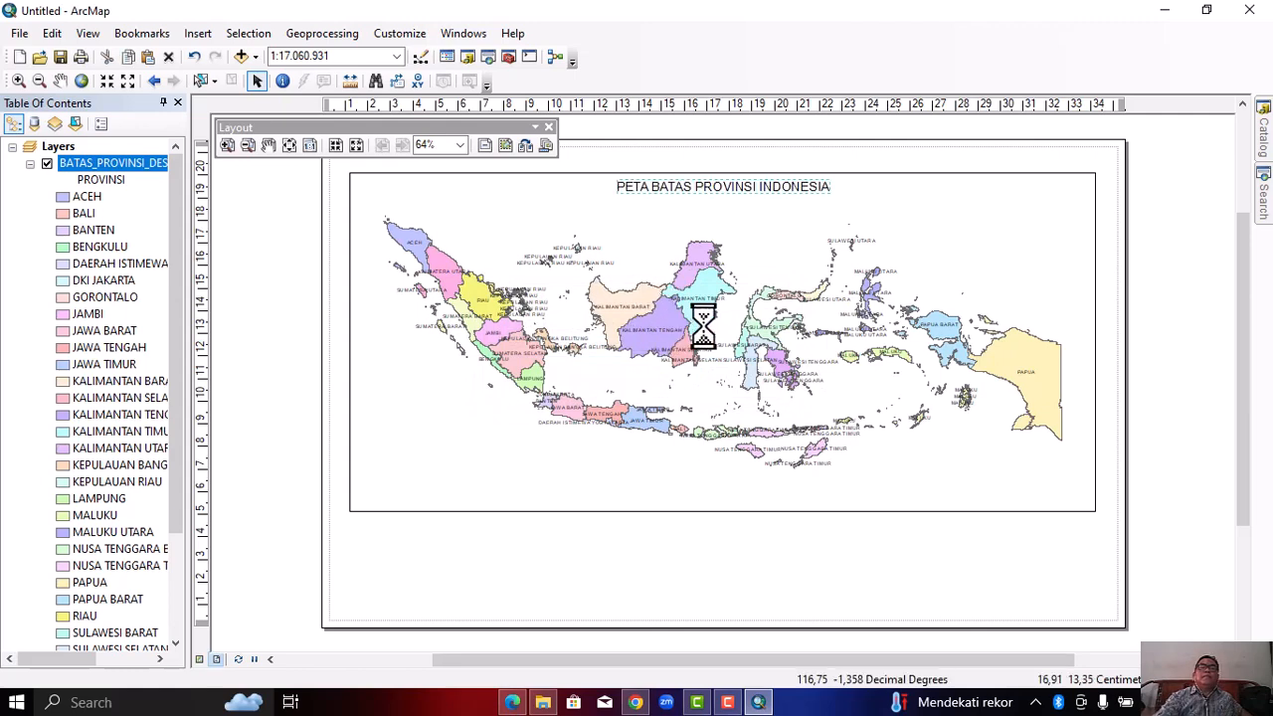
drag(690, 188, 688, 162)
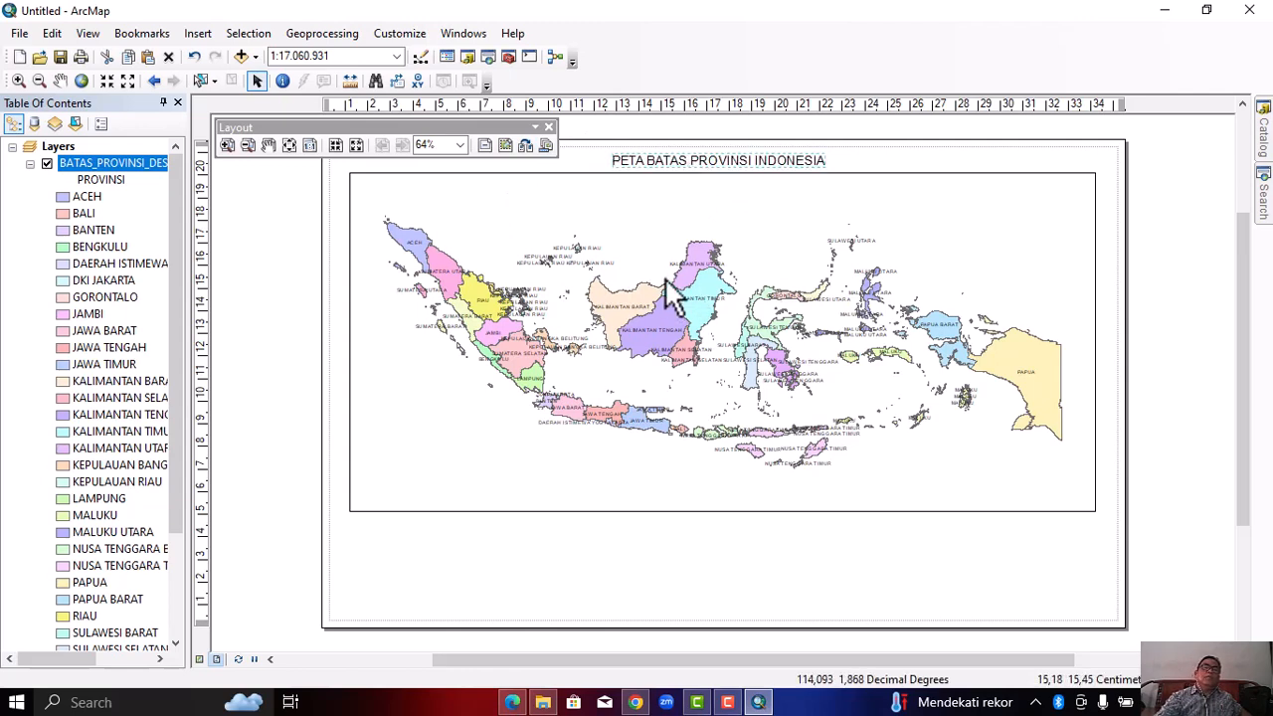
Format the map title as Arial 20 bold and recentre it above the data frame
right_click(700, 157)
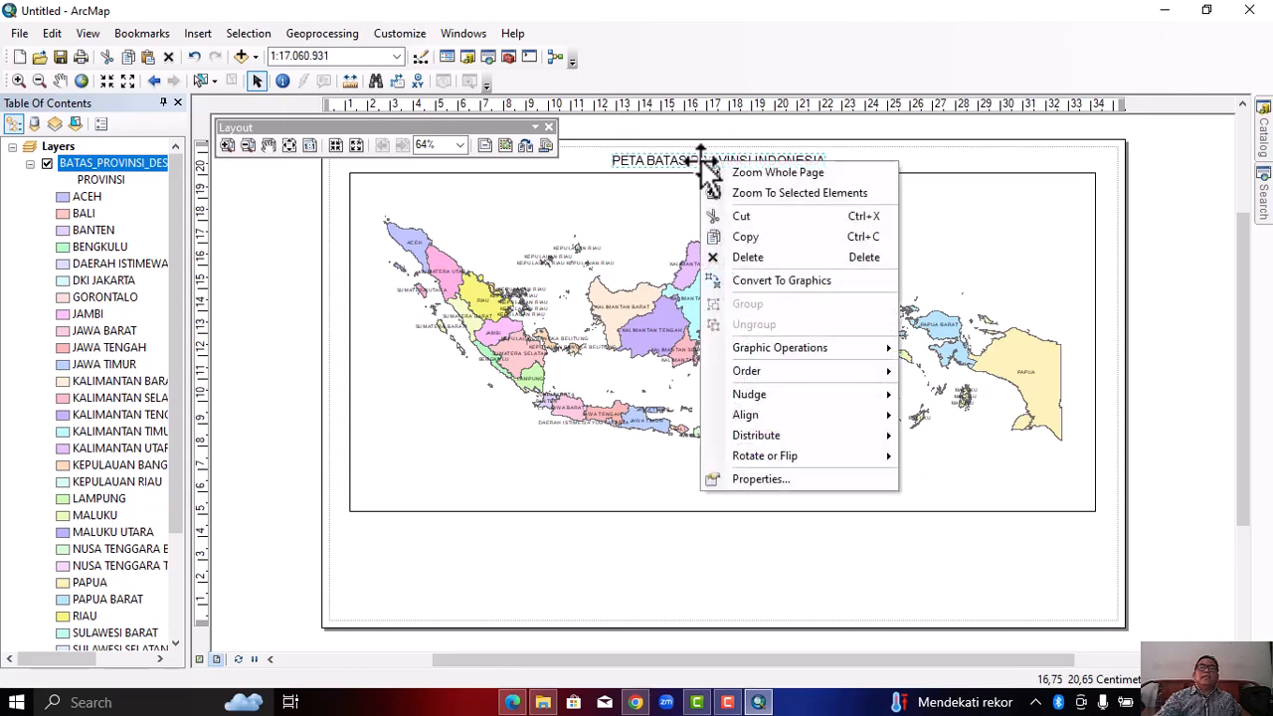
click(775, 479)
click(775, 509)
click(722, 469)
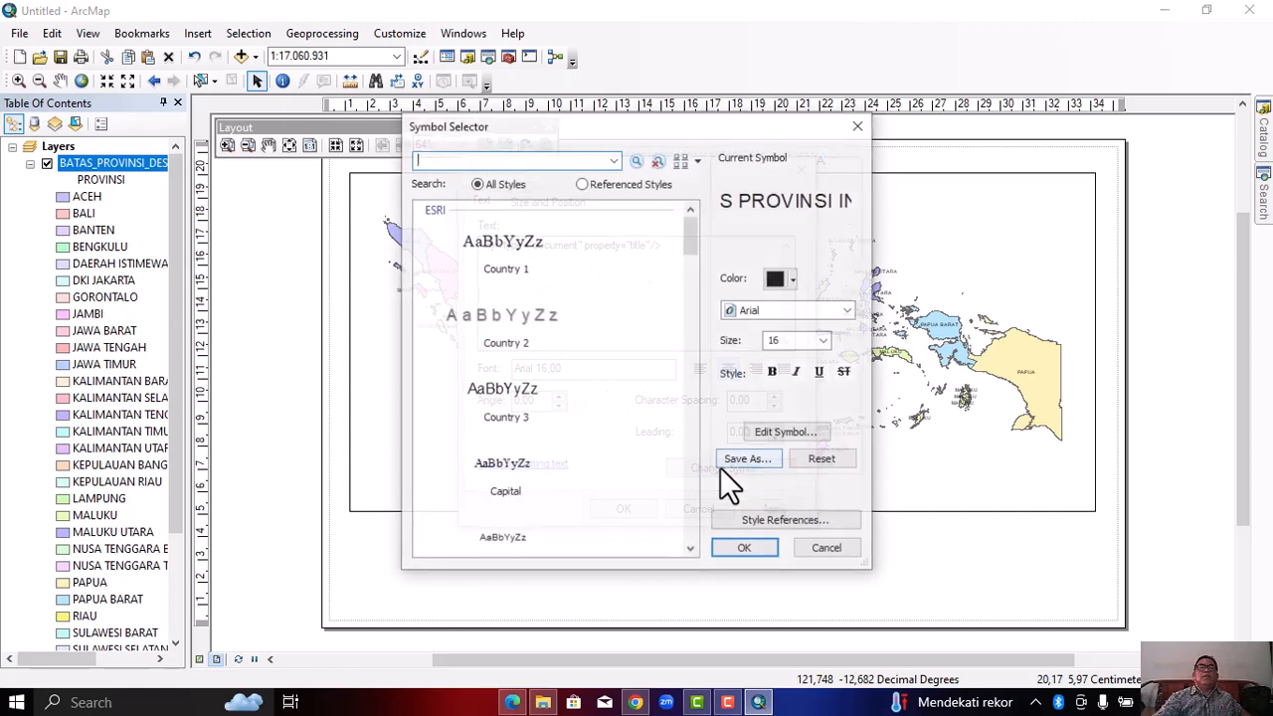
click(493, 389)
click(824, 341)
click(779, 403)
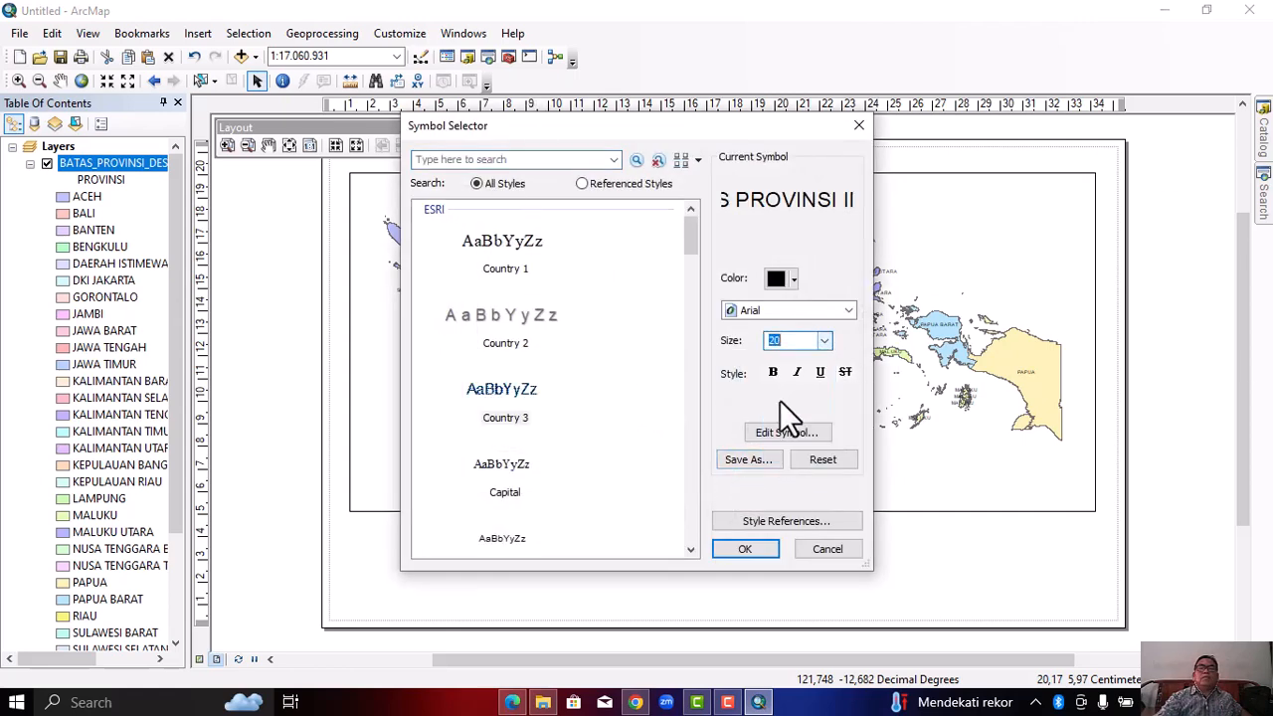
click(773, 370)
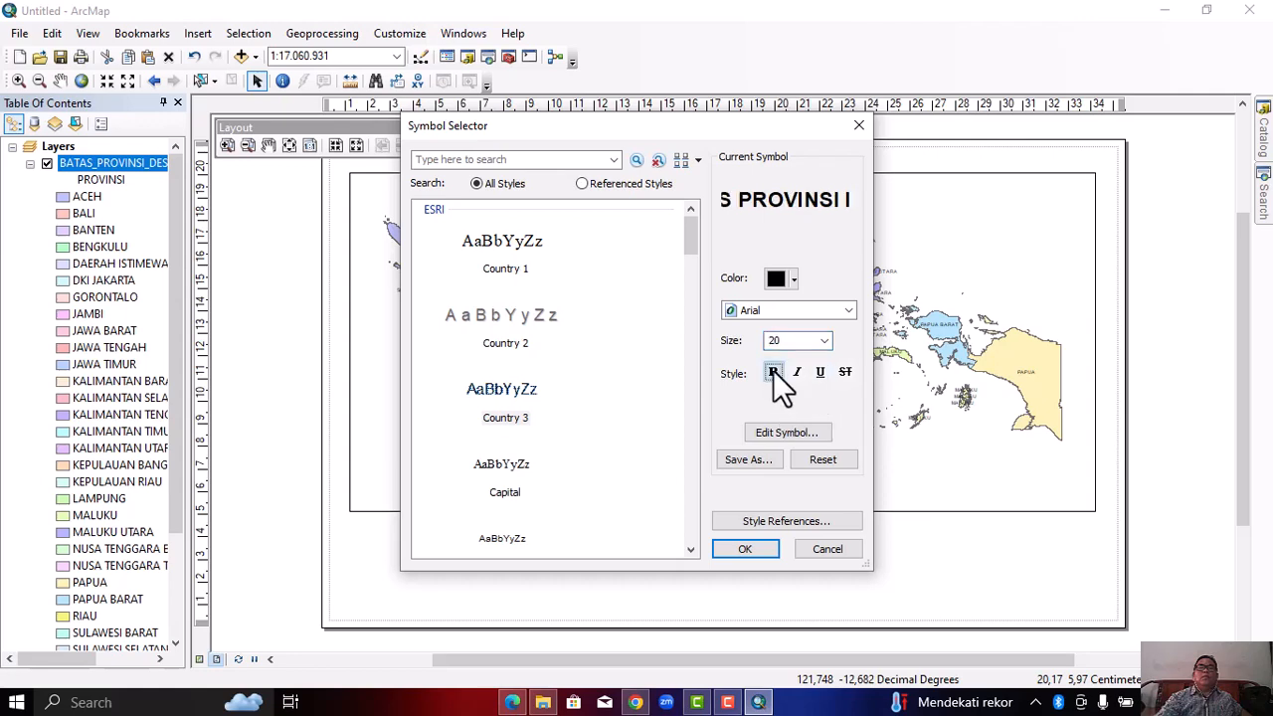
click(741, 552)
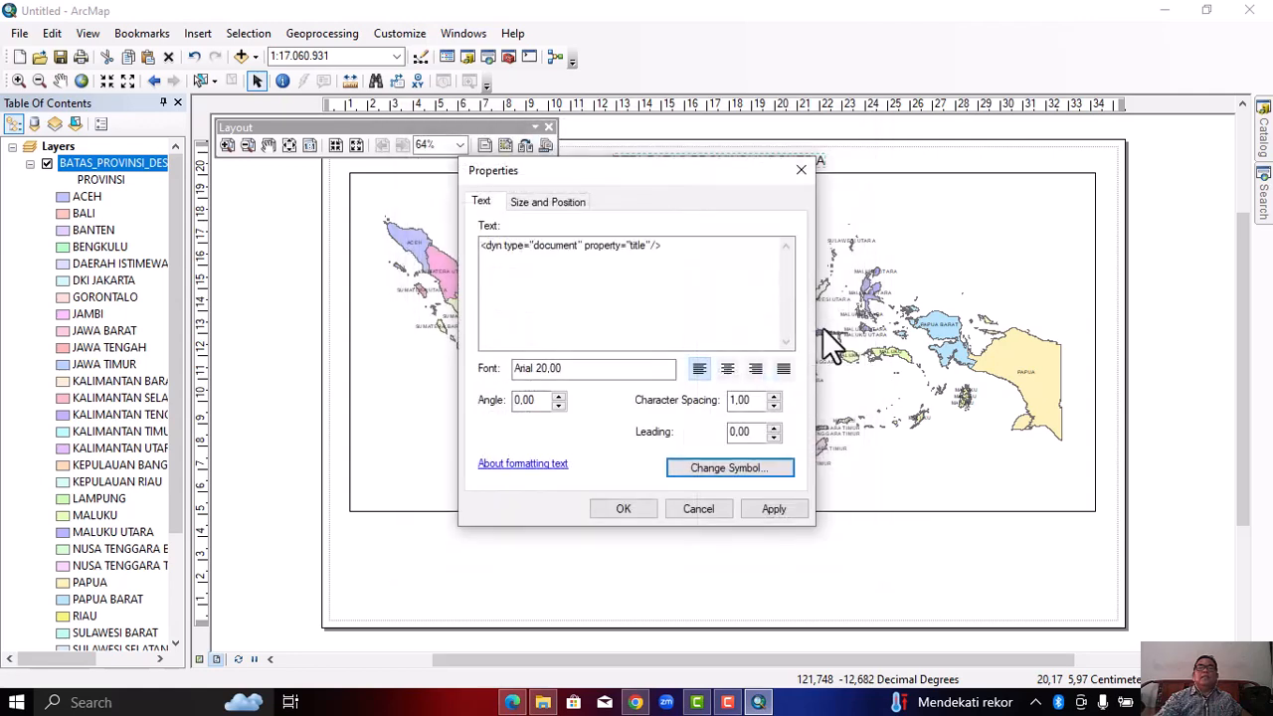
click(623, 508)
drag(852, 150, 723, 159)
Insert an ESRI North 3 north arrow for the data frame in the layout
click(803, 229)
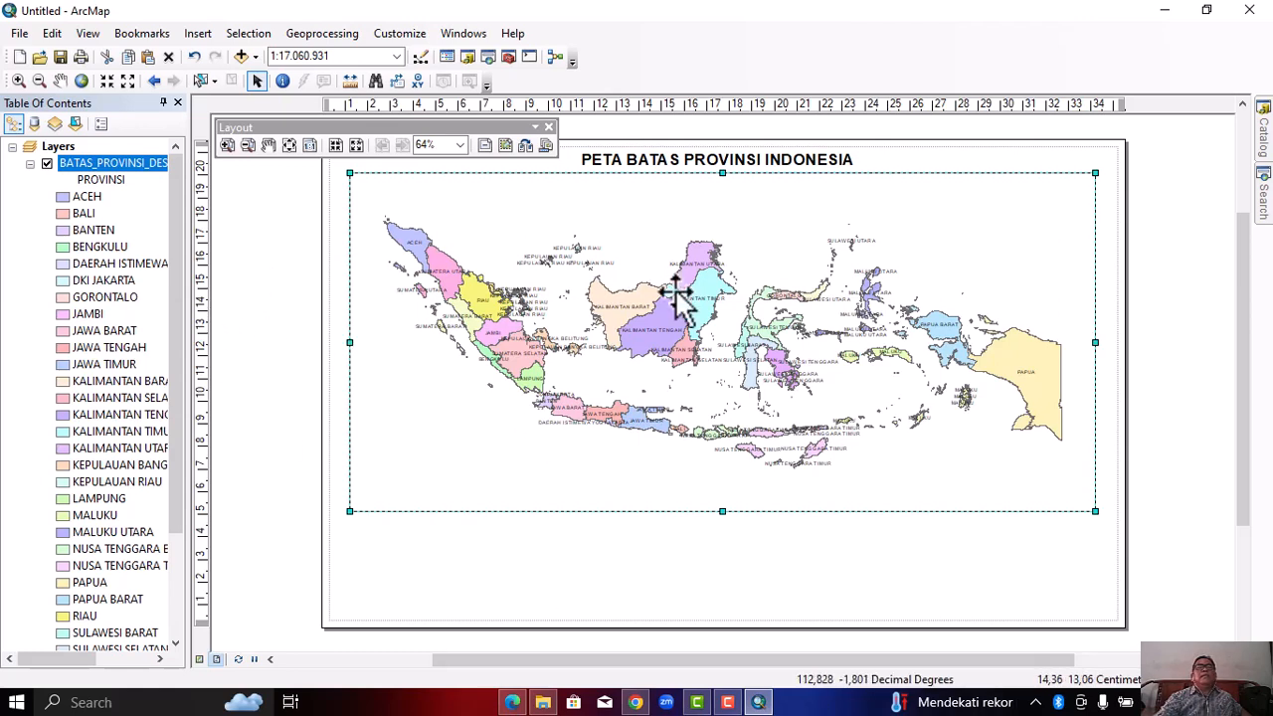
click(197, 36)
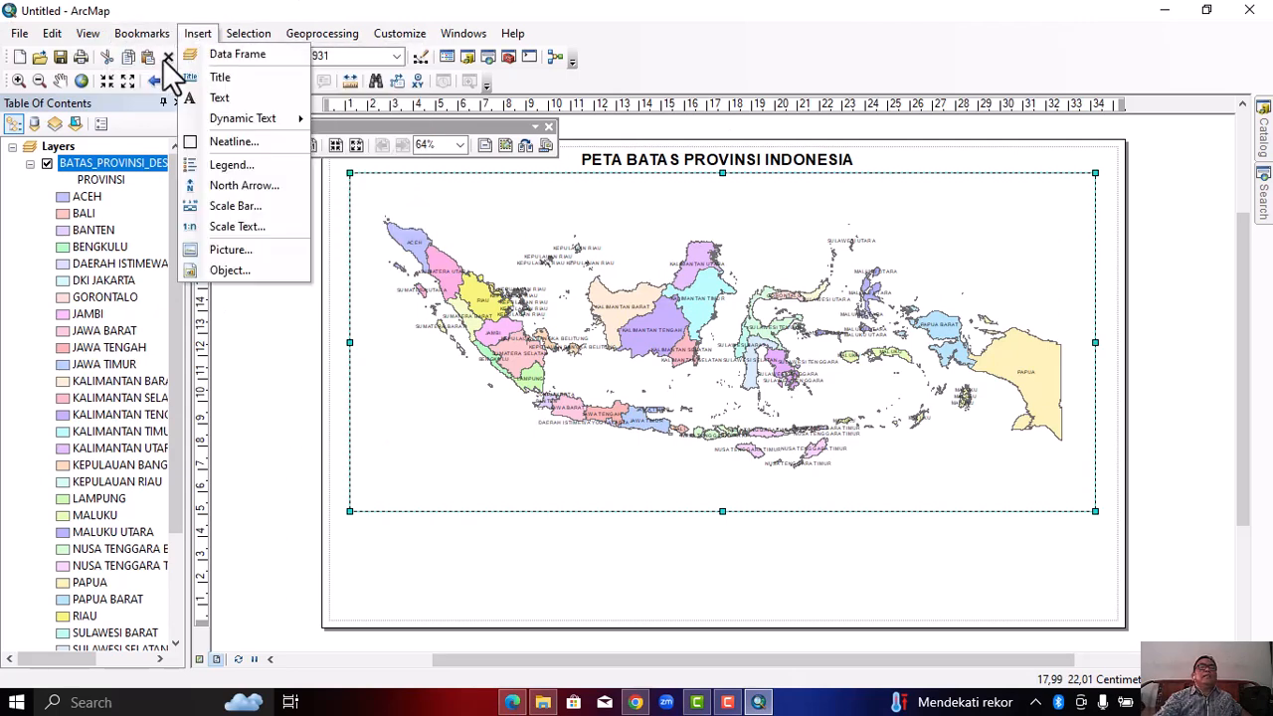
click(236, 188)
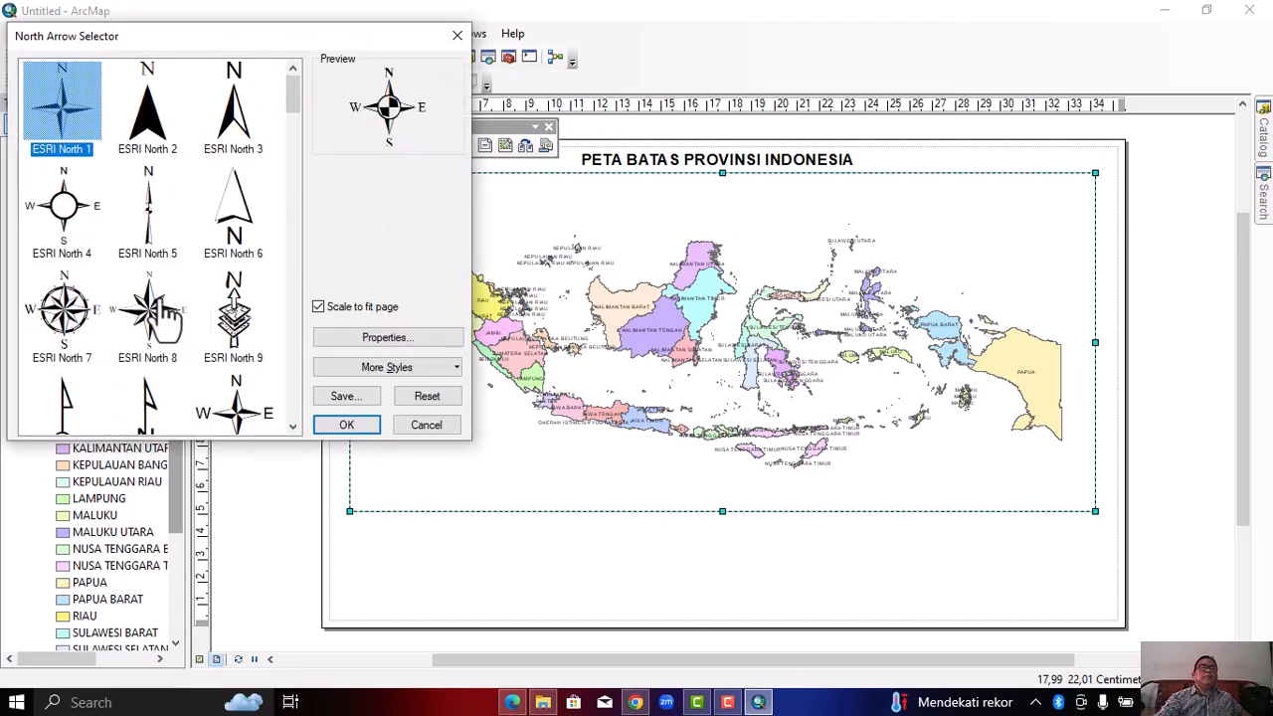
mouse_move(293, 101)
mouse_down()
mouse_move(297, 197)
mouse_move(296, 105)
mouse_up()
click(235, 127)
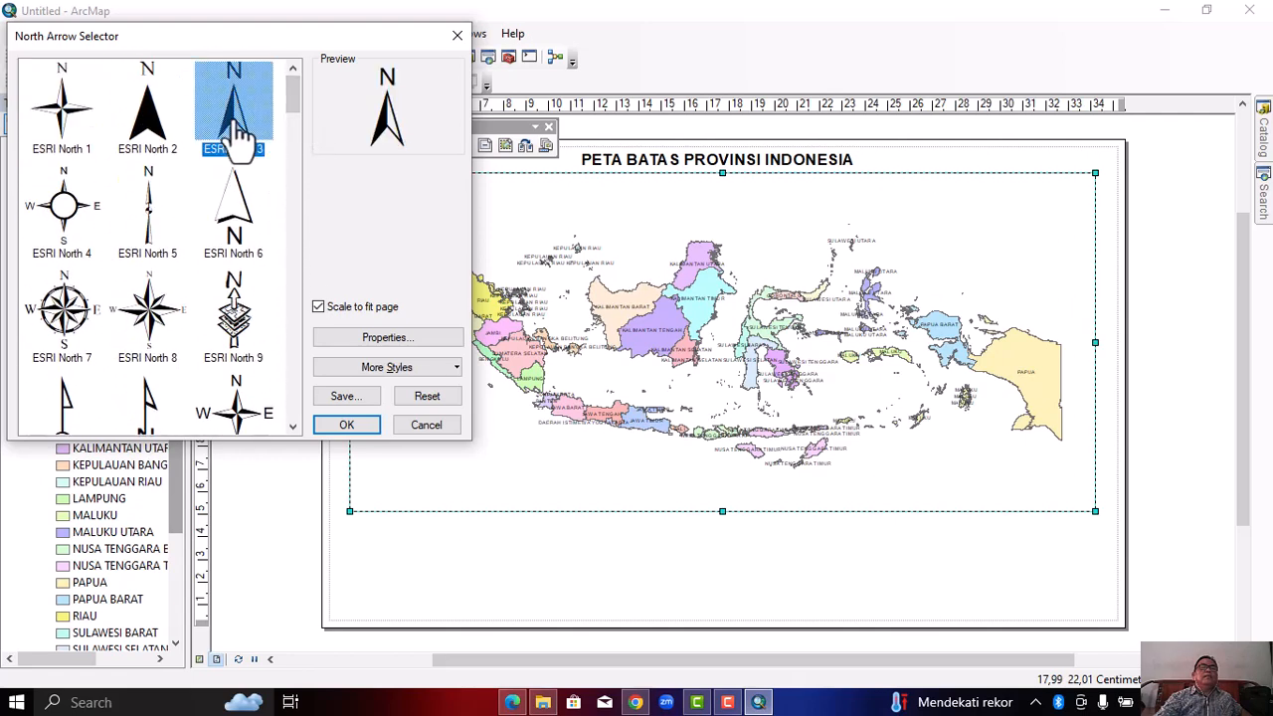
click(341, 425)
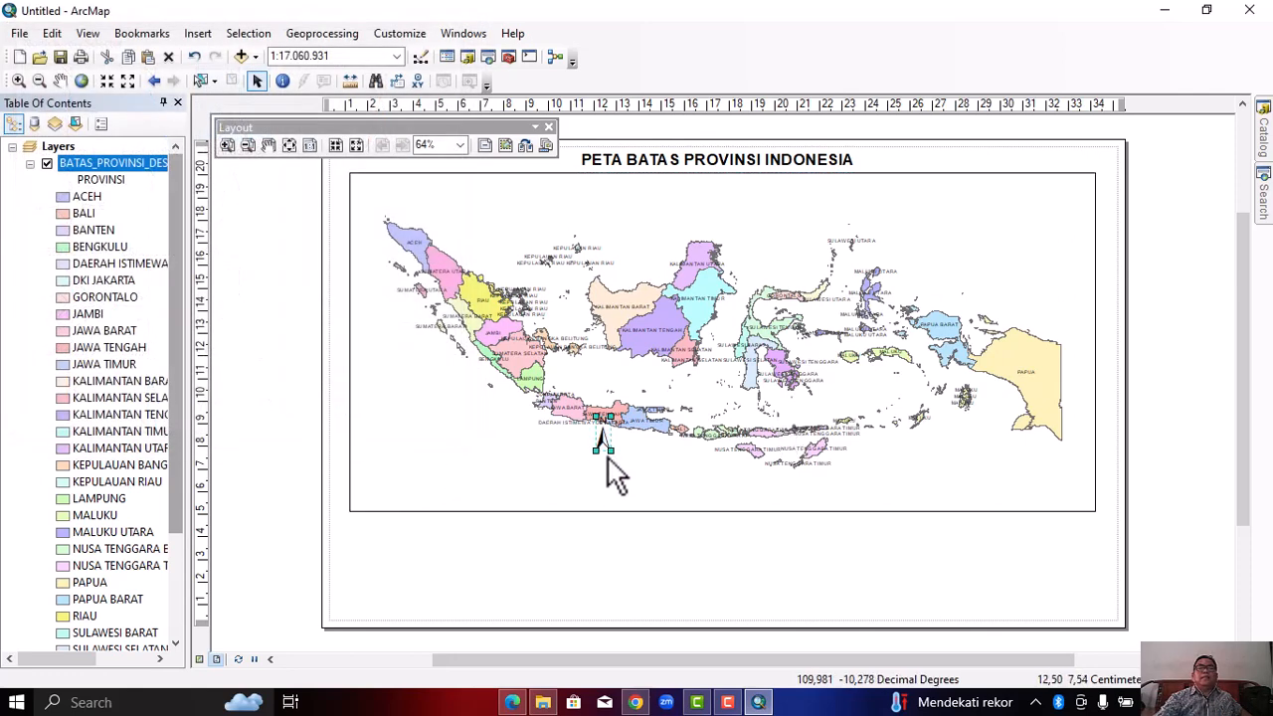
Enlarge the north arrow and place it in the upper-right corner of the data frame, then deselect it
drag(610, 450, 1076, 223)
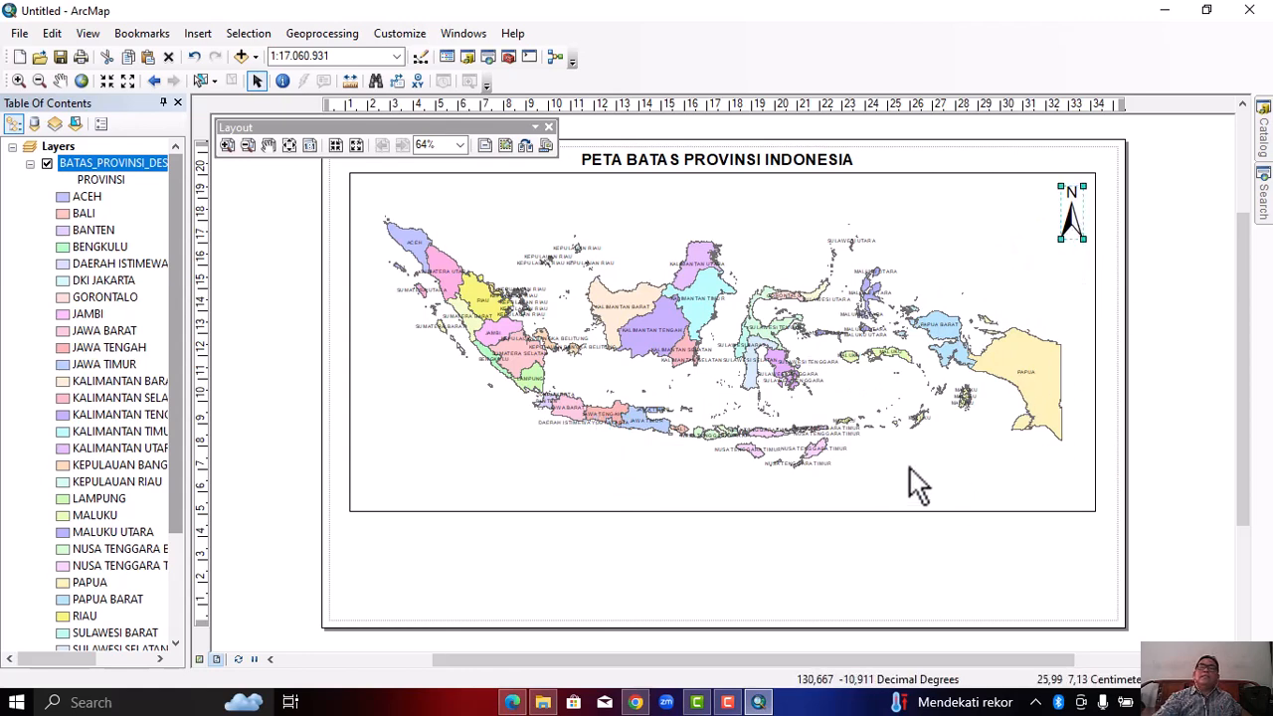
click(632, 587)
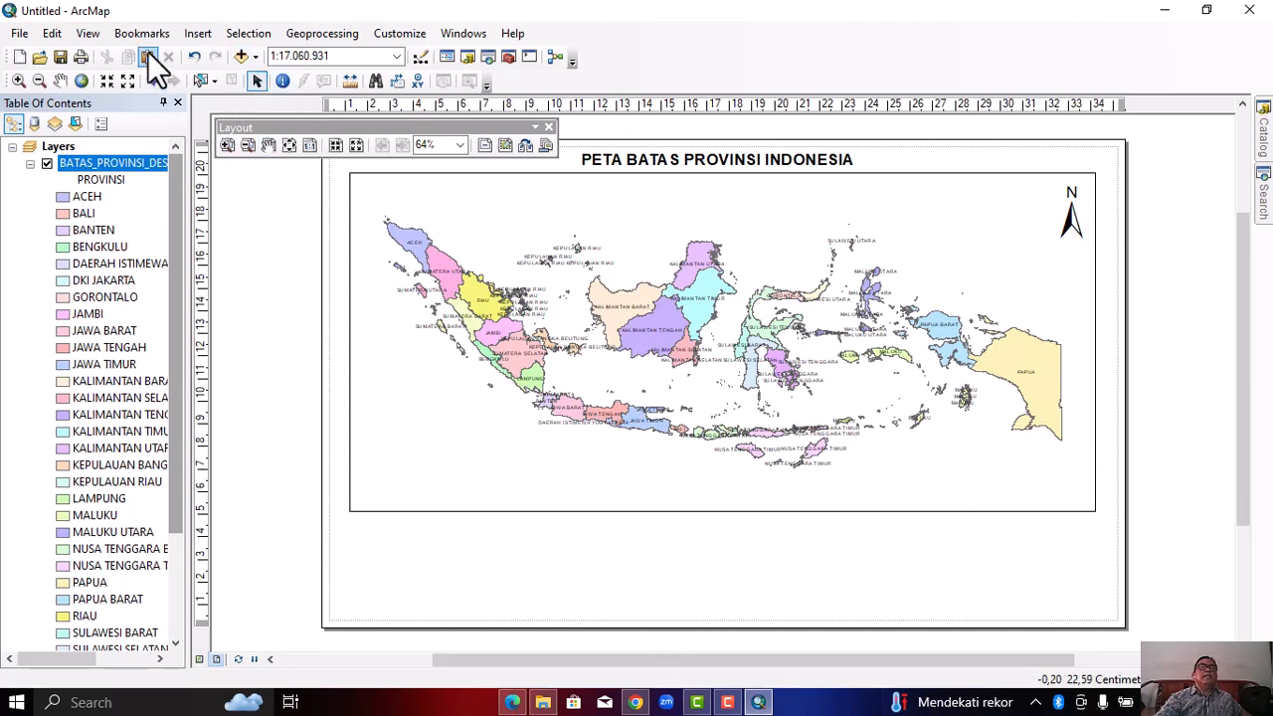
Insert a scale text in the Centimeters = Kilometers style into the layout
click(196, 36)
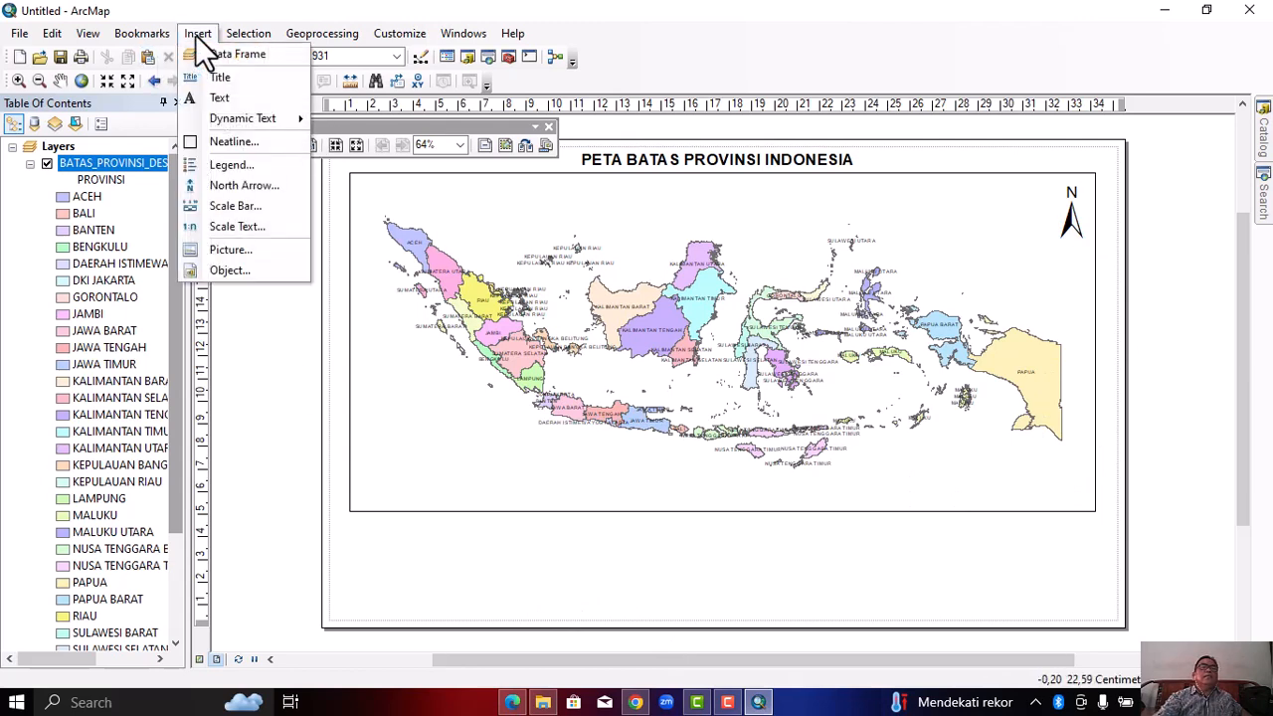
click(221, 227)
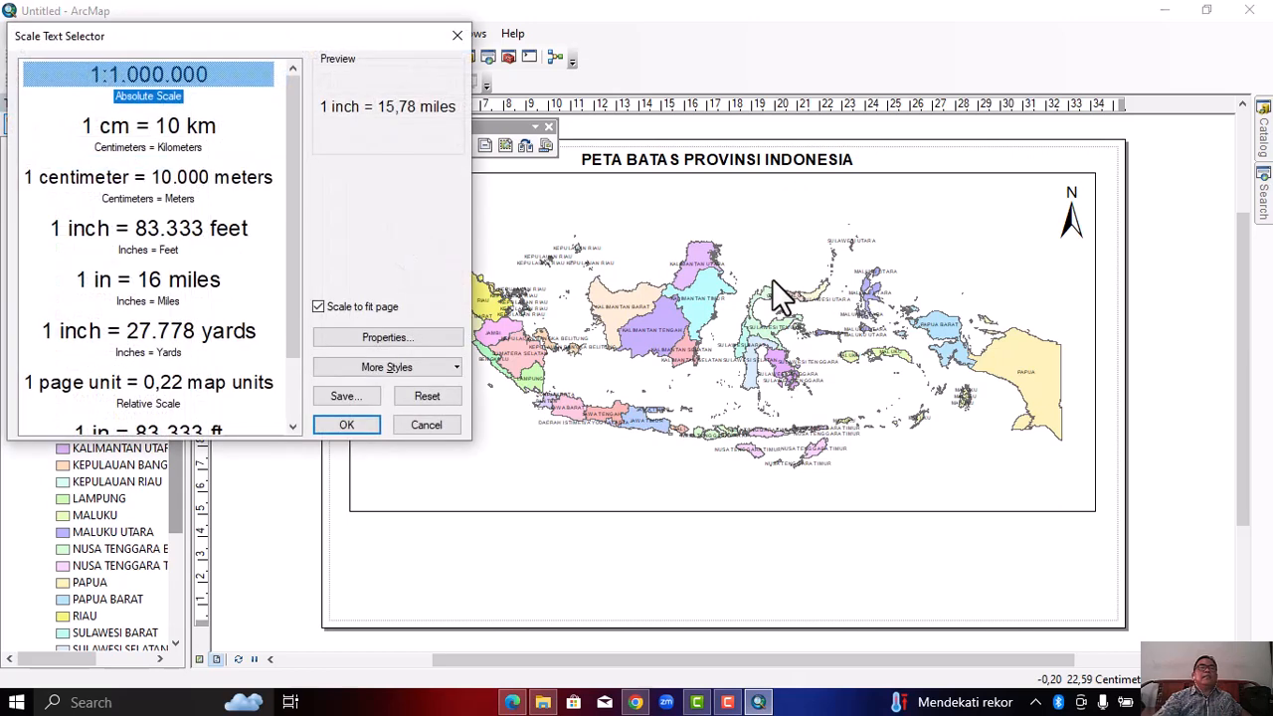
click(155, 144)
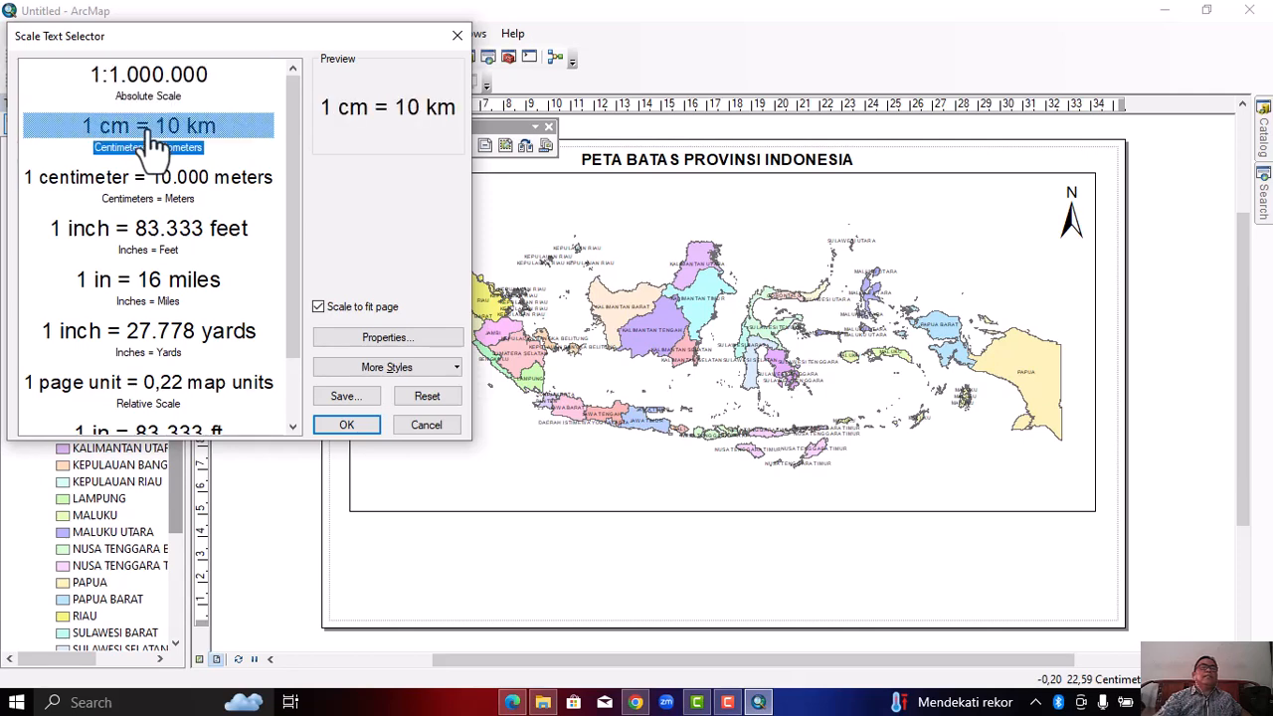
click(354, 422)
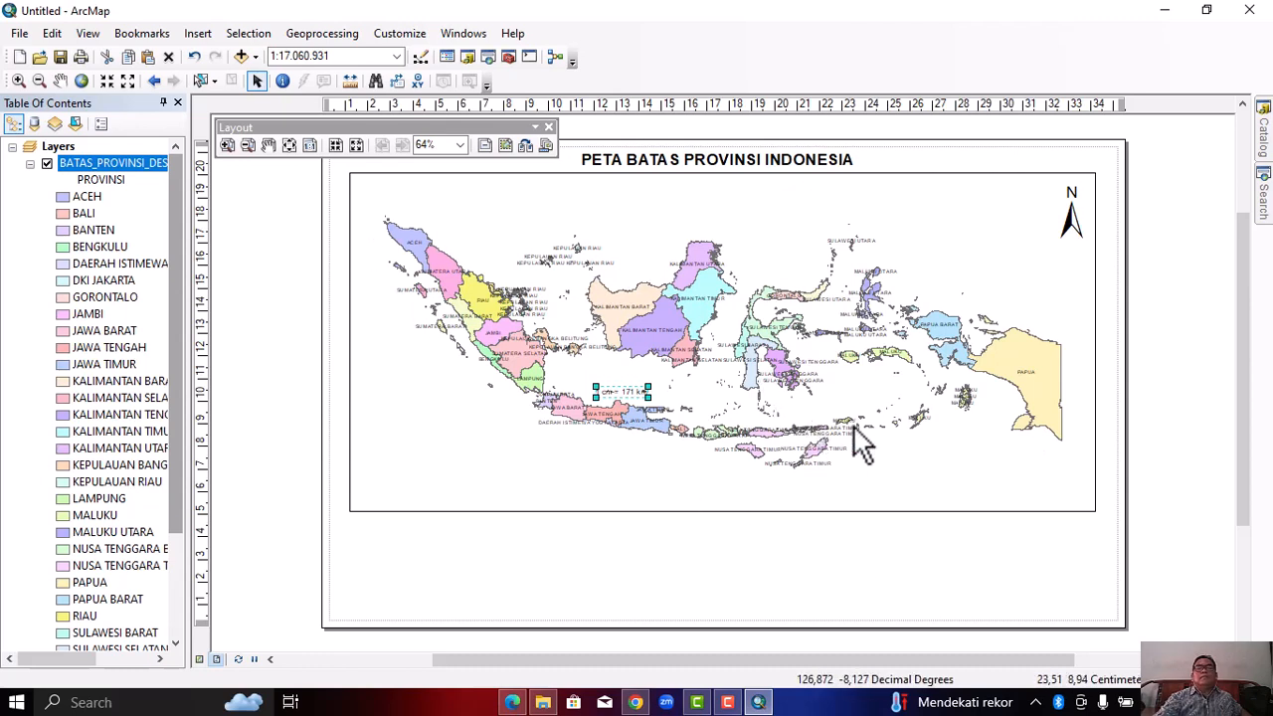
Insert a second scale text in the Centimeters = Meters style and place it in the data frame's lower-right corner
click(198, 34)
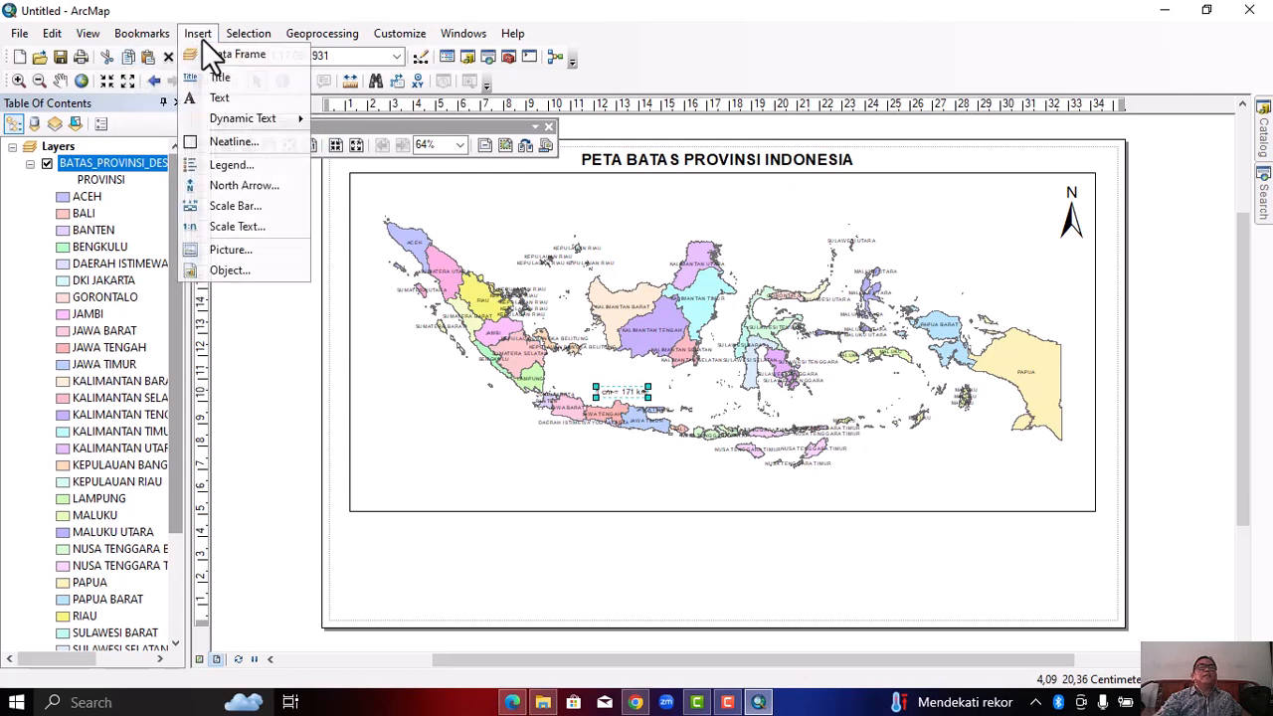
click(227, 227)
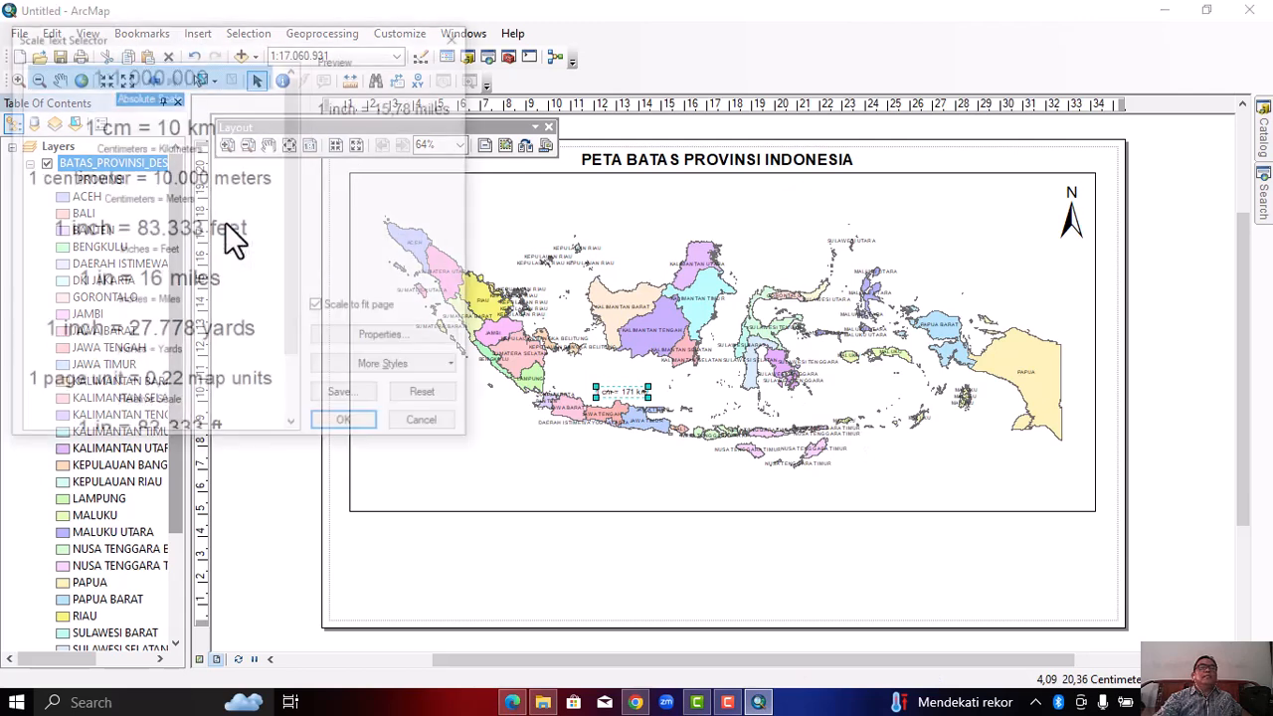
click(138, 191)
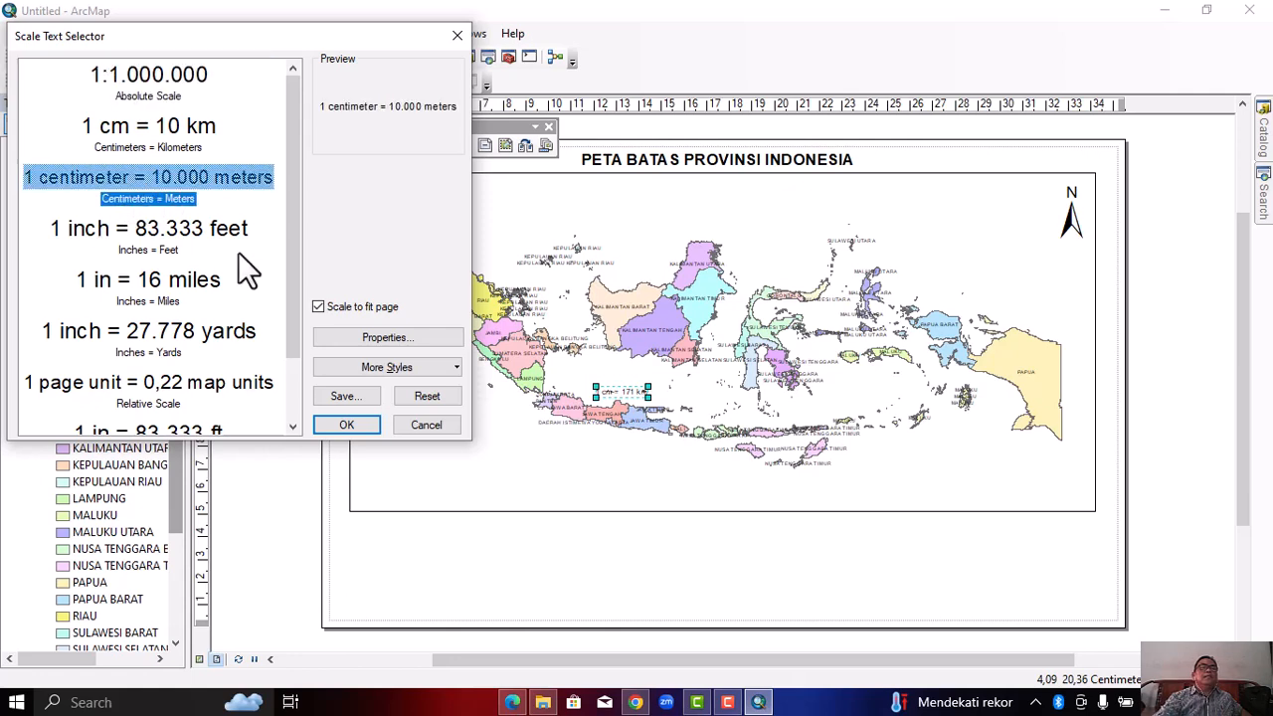
click(339, 425)
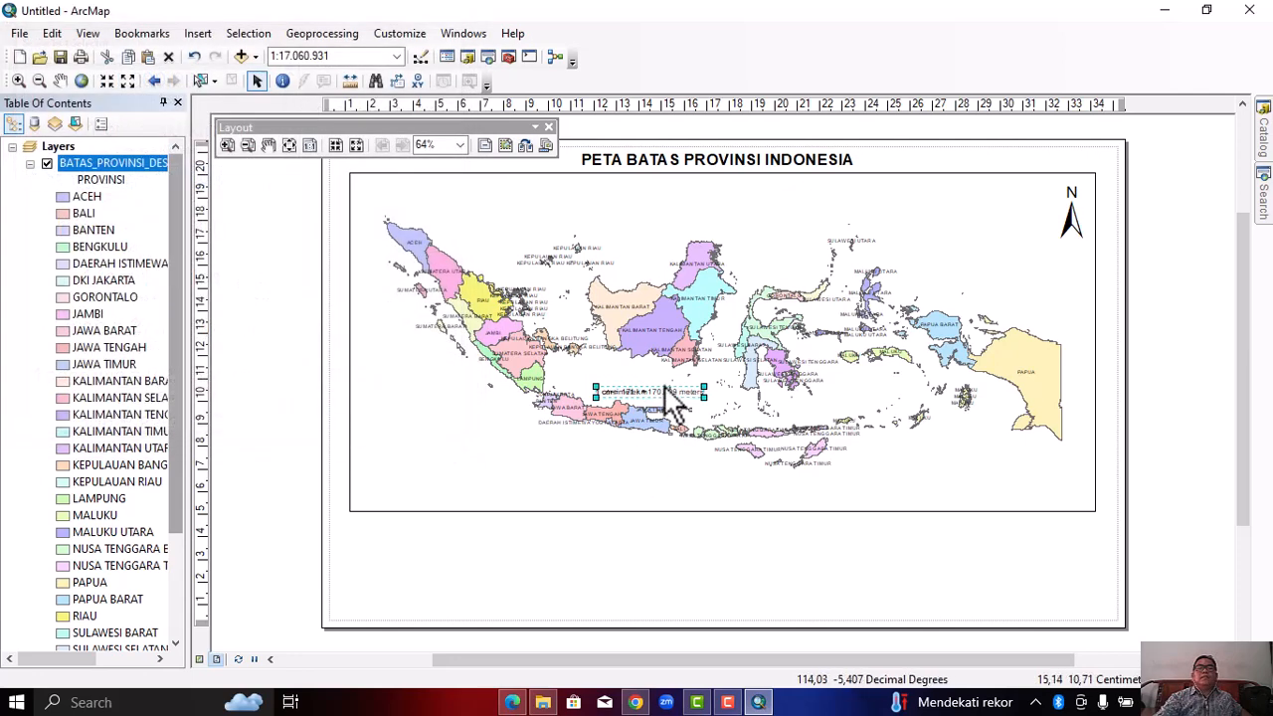
drag(660, 390, 1047, 502)
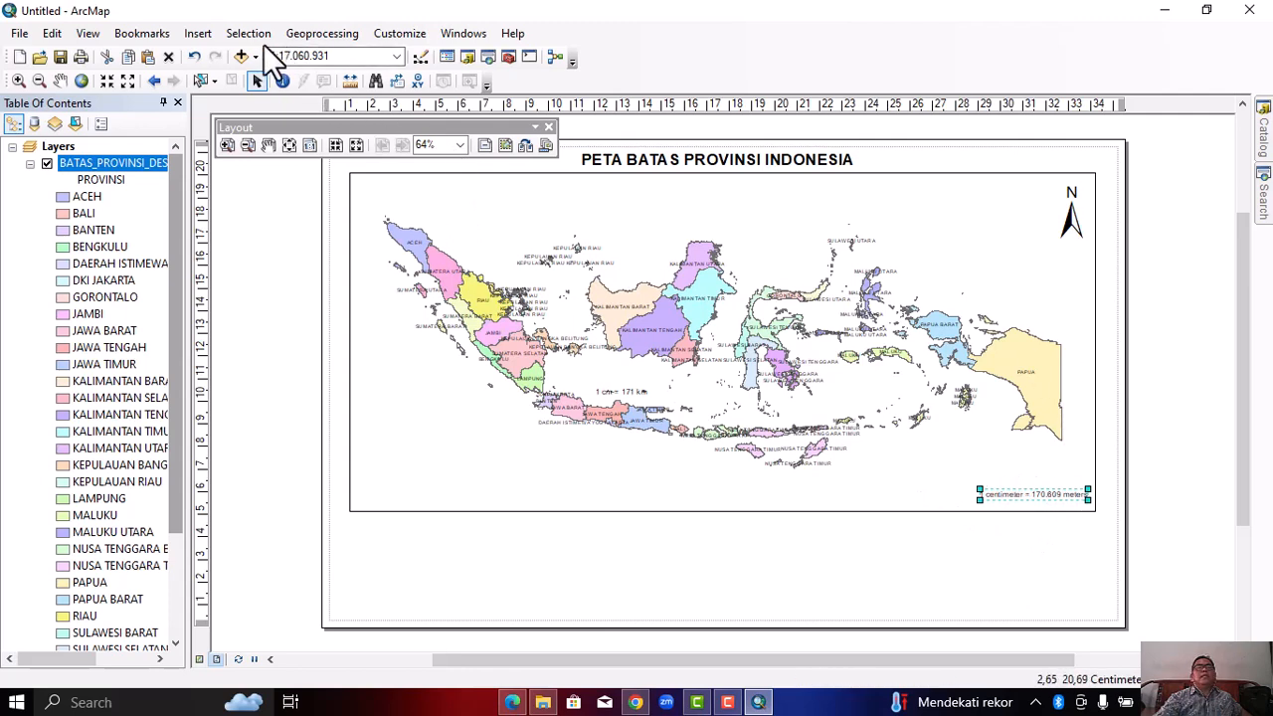
Switch the lower-right scale text to the Absolute style and realign it with the data frame's lower-right corner
right_click(1015, 493)
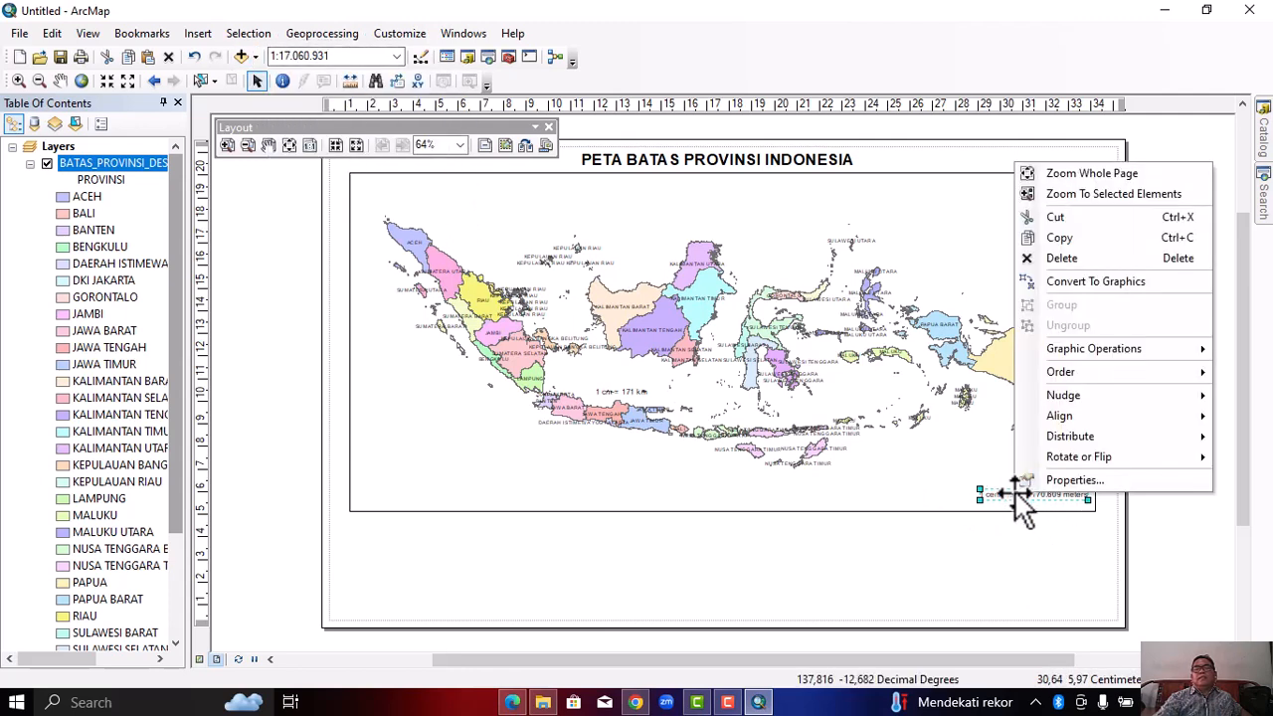
click(1079, 481)
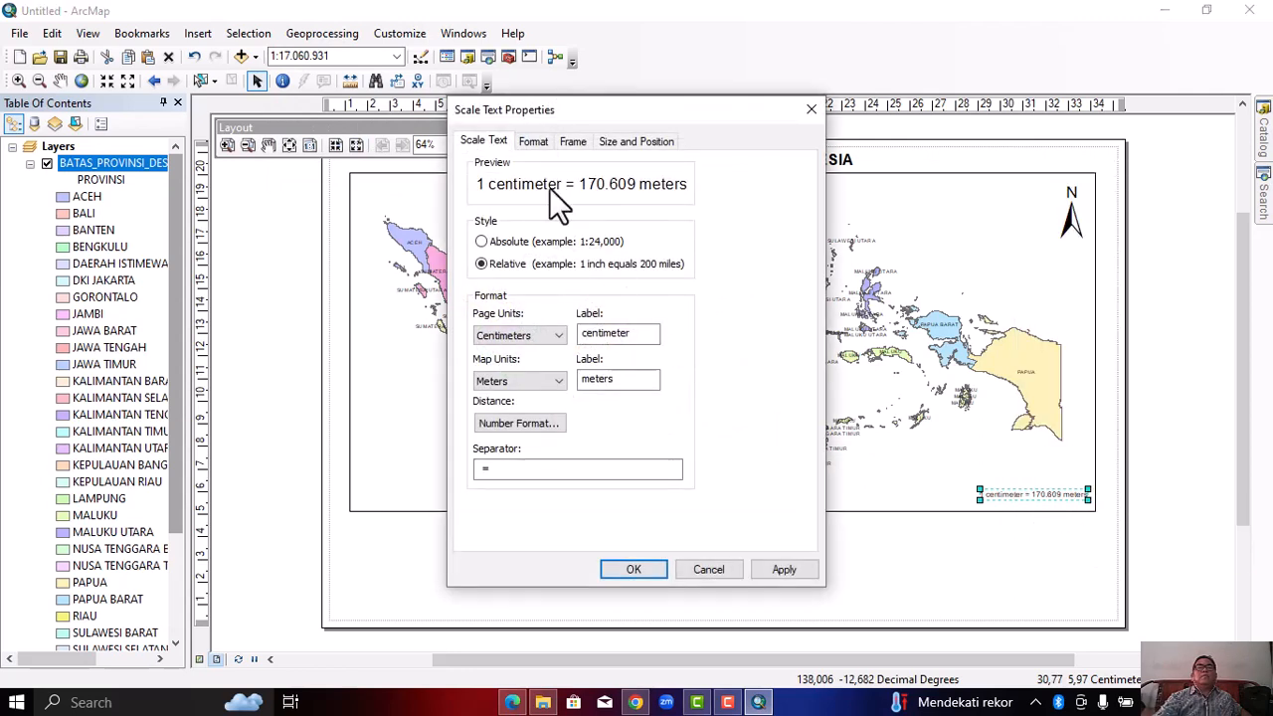
click(482, 243)
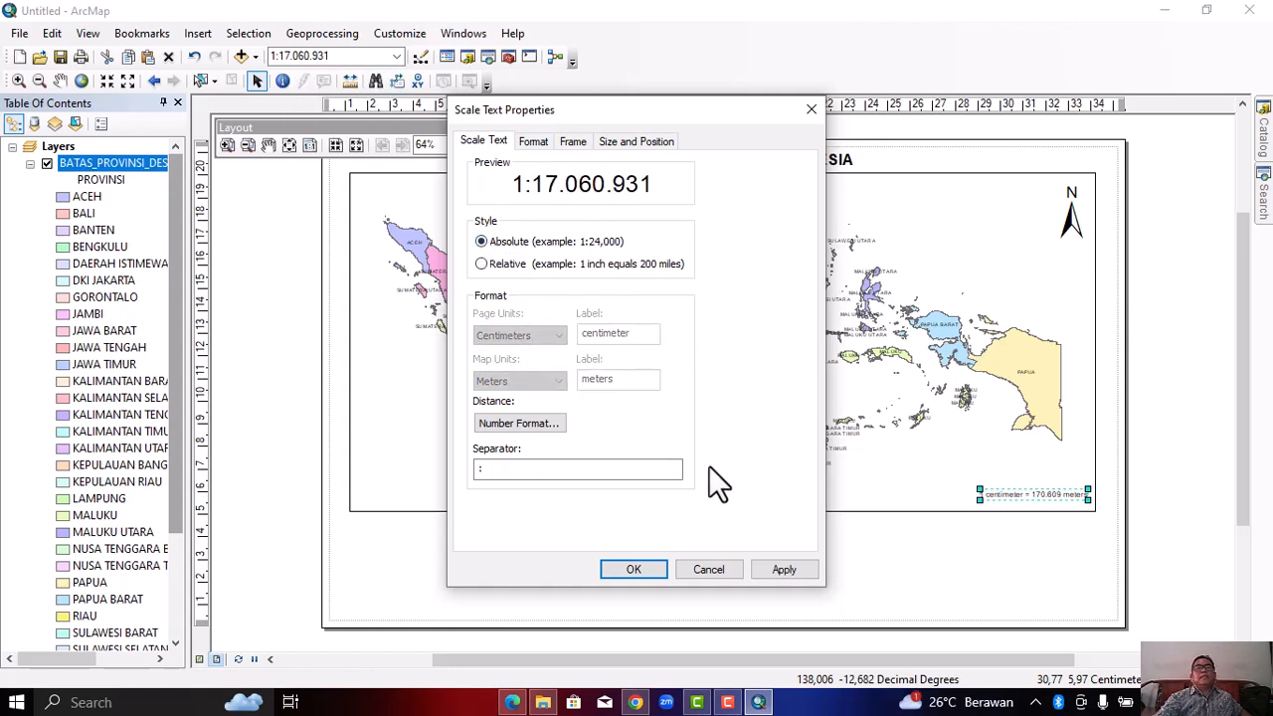
click(778, 569)
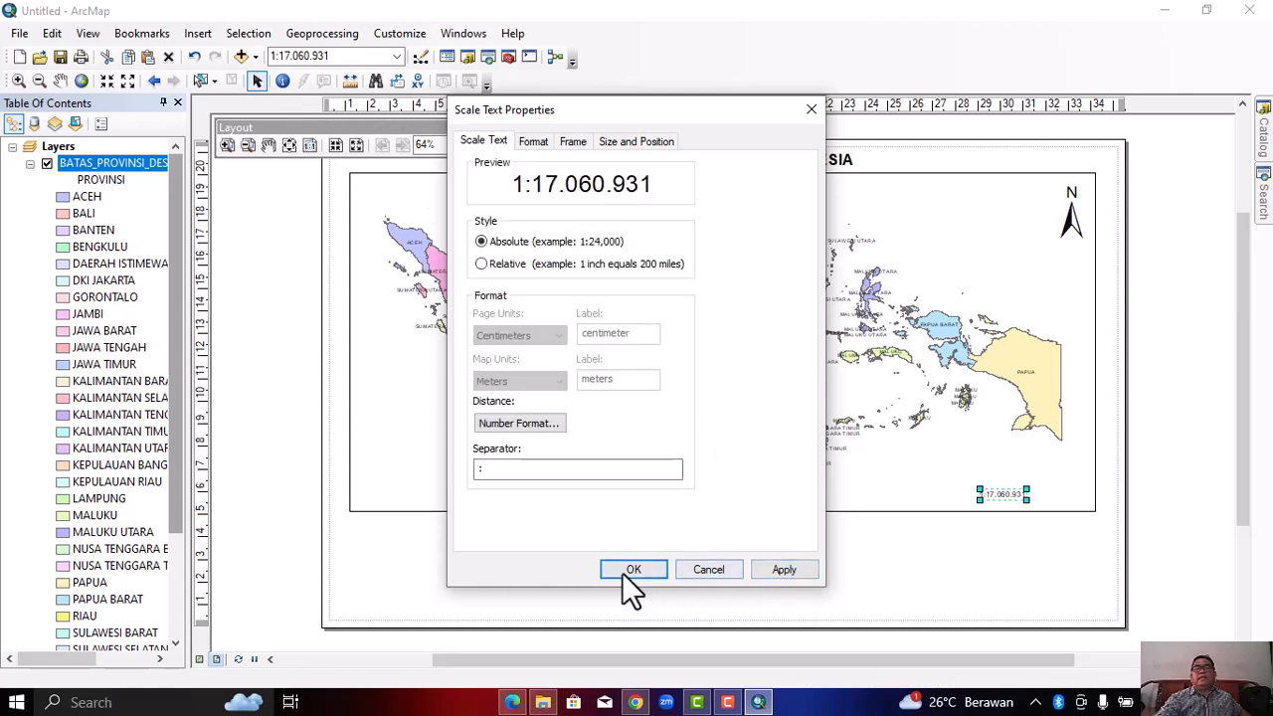
click(631, 569)
drag(1005, 498, 1070, 510)
click(807, 603)
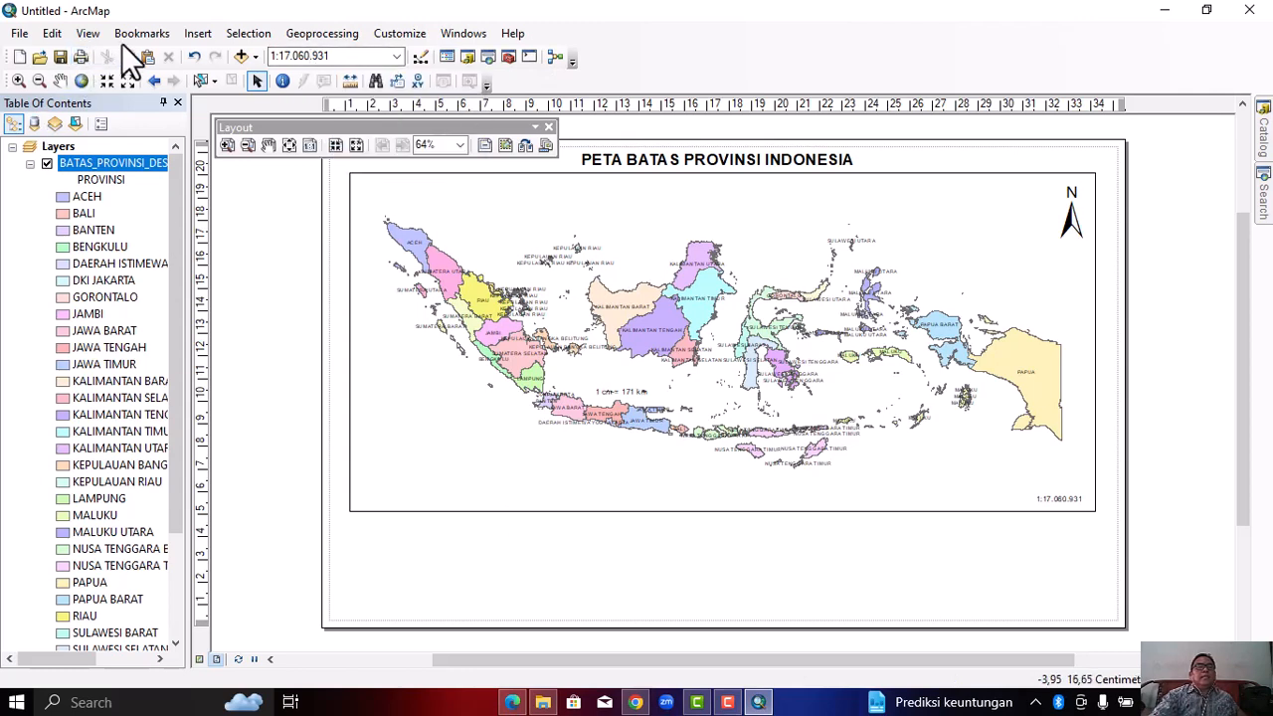
Insert a four-column legend for the province boundary layer, keeping the default title "Legend", frame, patch and spacing settings
click(194, 36)
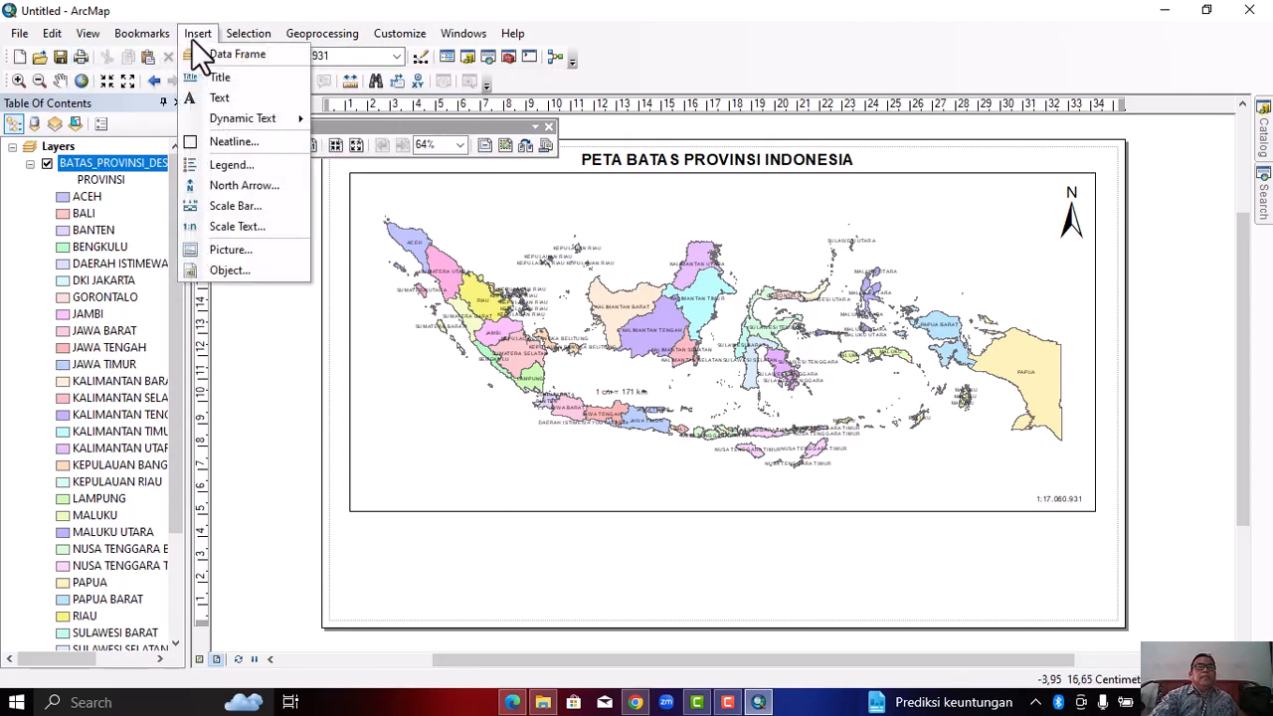
click(234, 167)
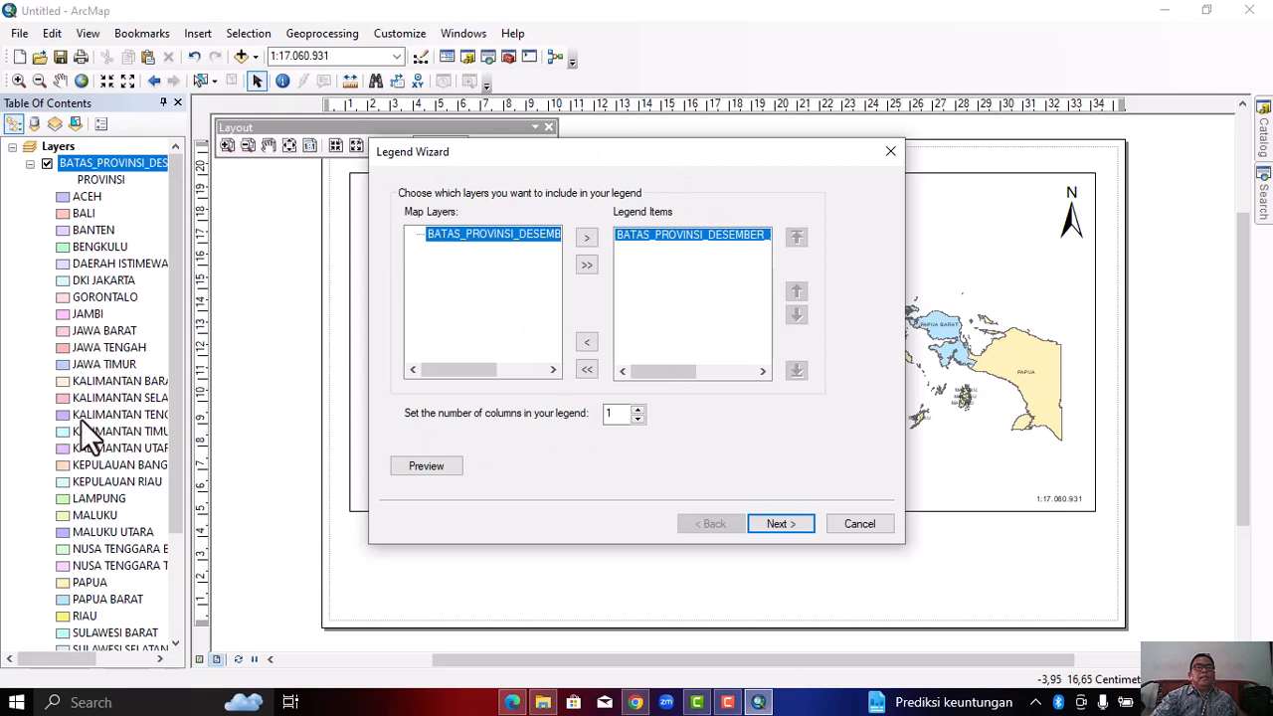
click(637, 409)
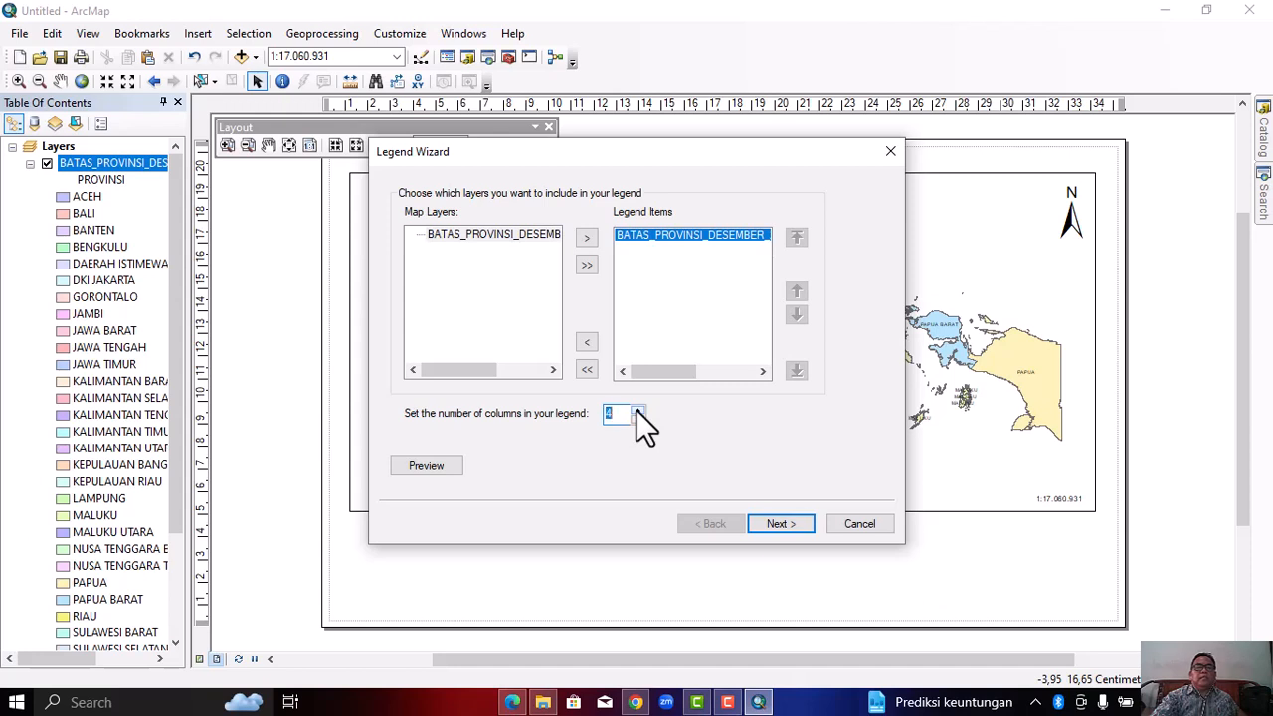
click(637, 409)
click(172, 308)
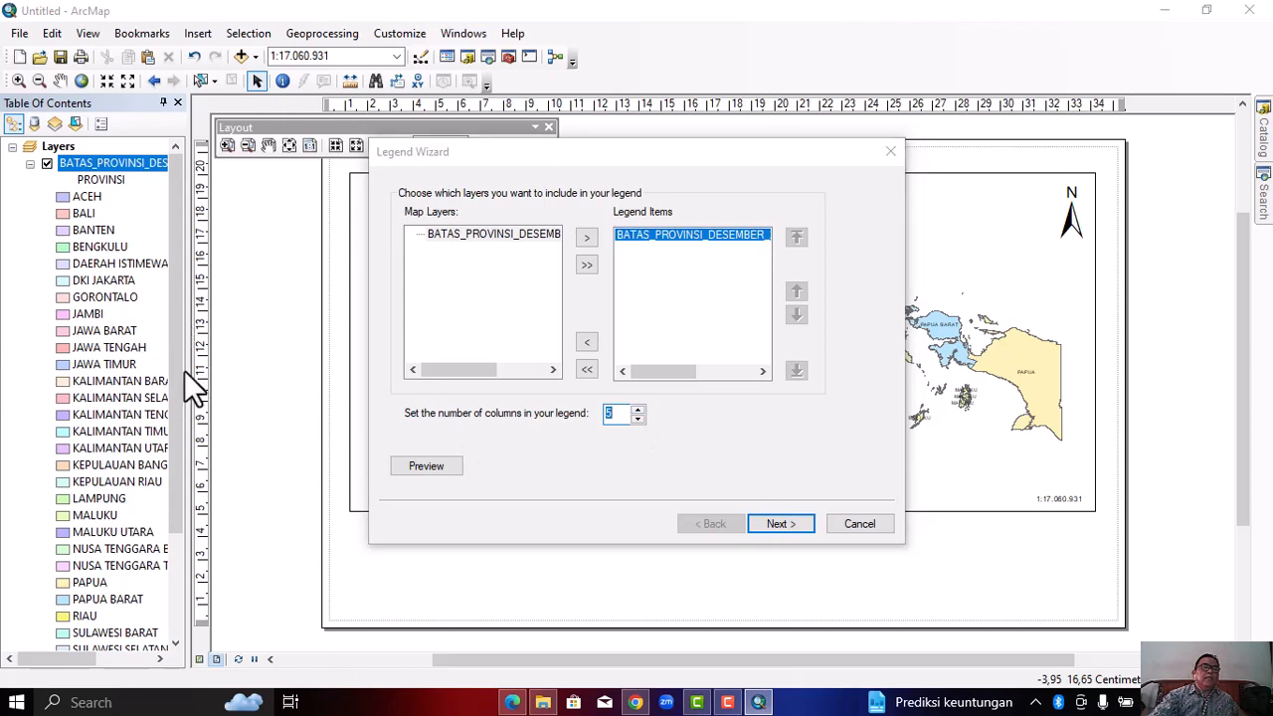
click(637, 418)
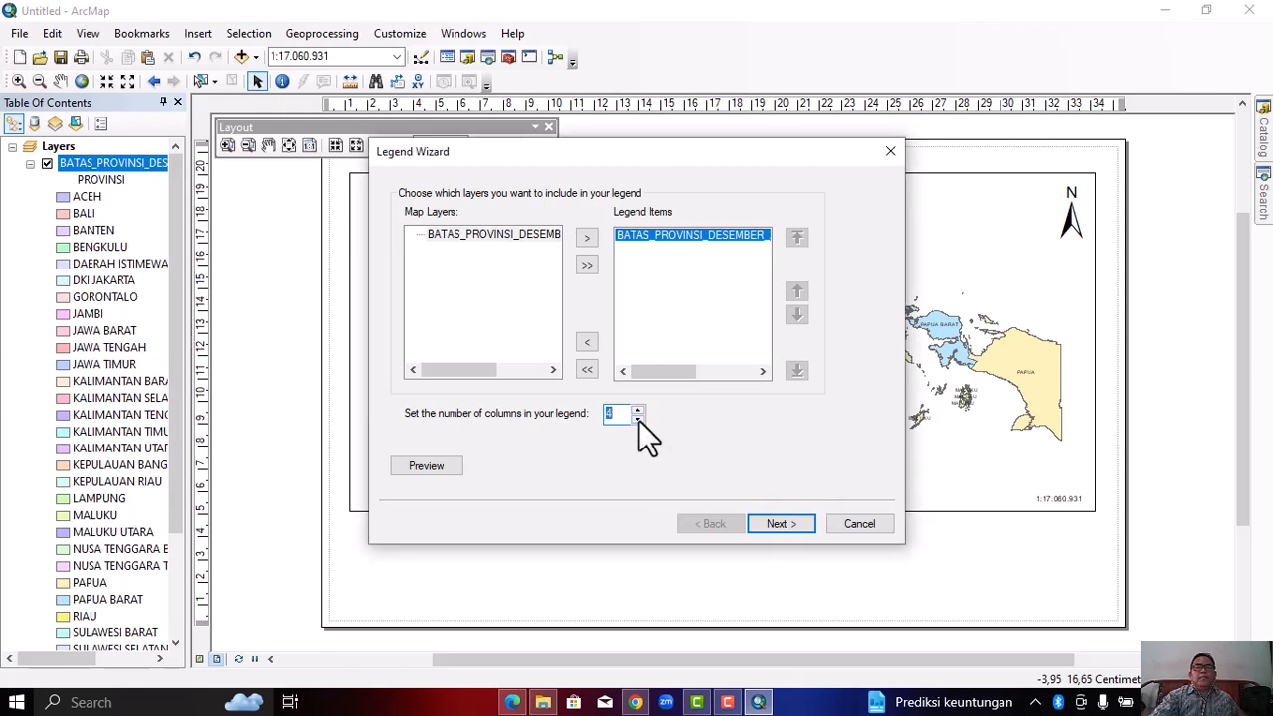
click(780, 523)
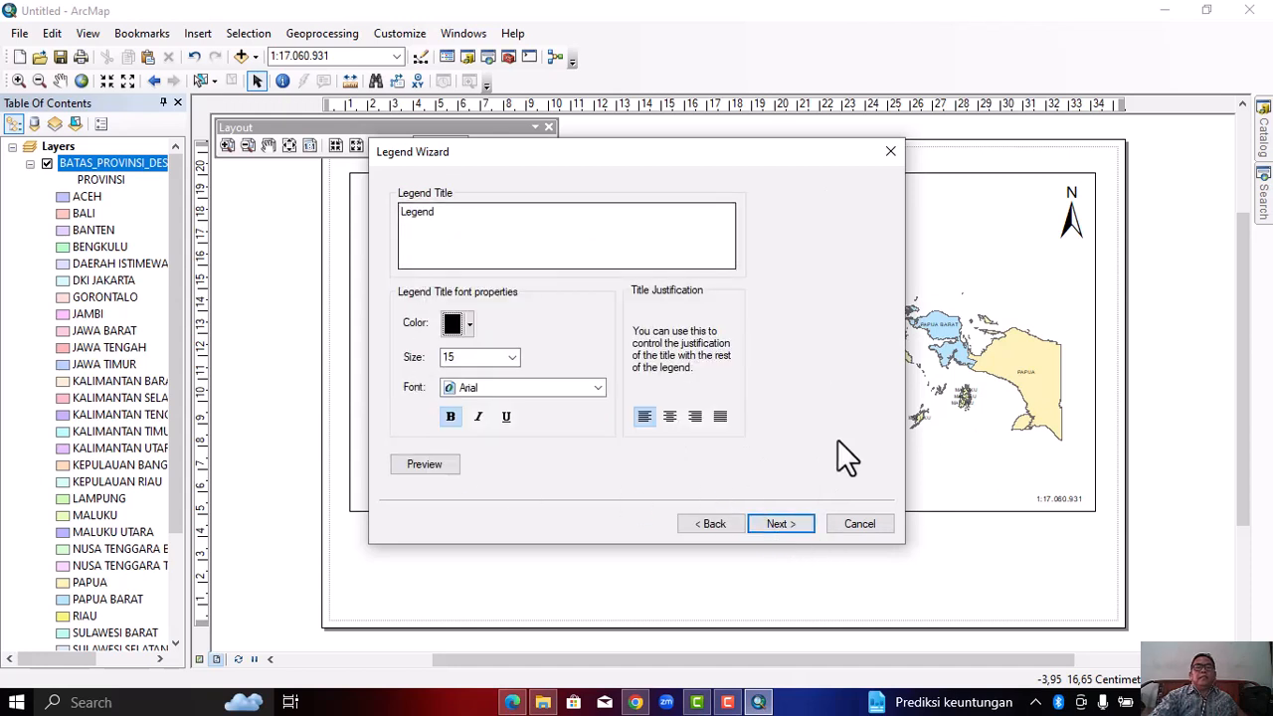
click(785, 521)
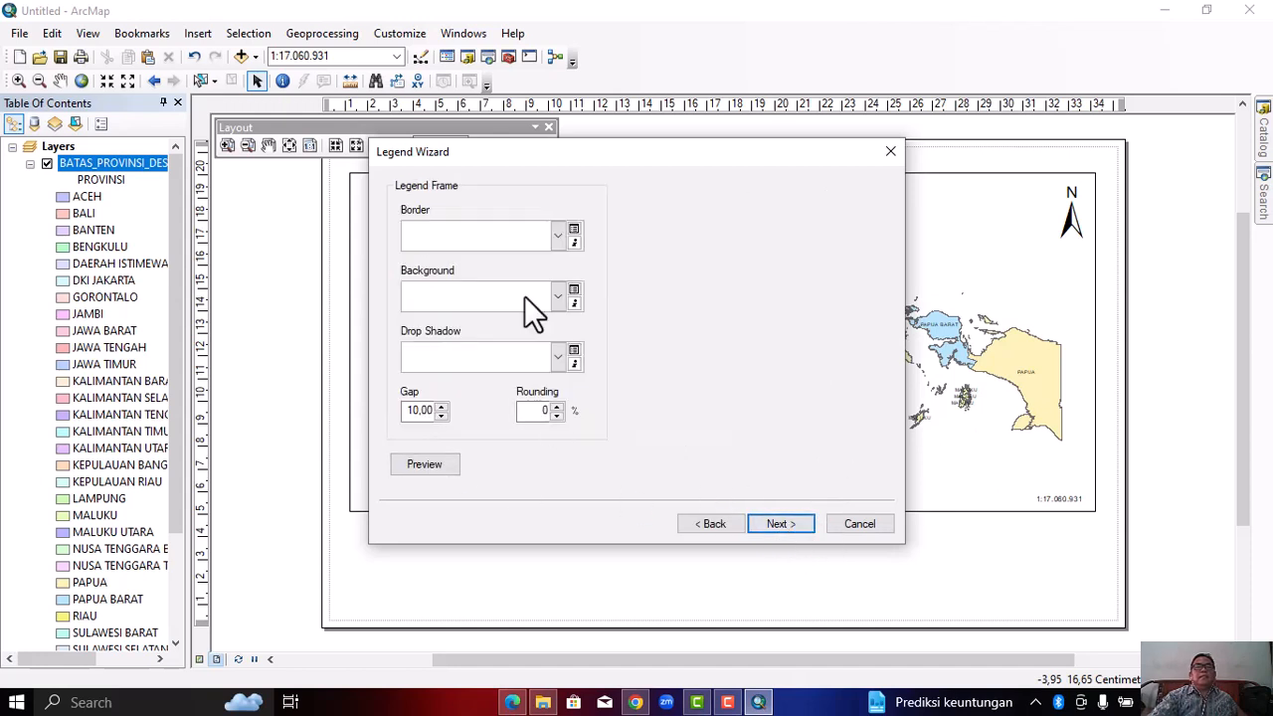
click(779, 522)
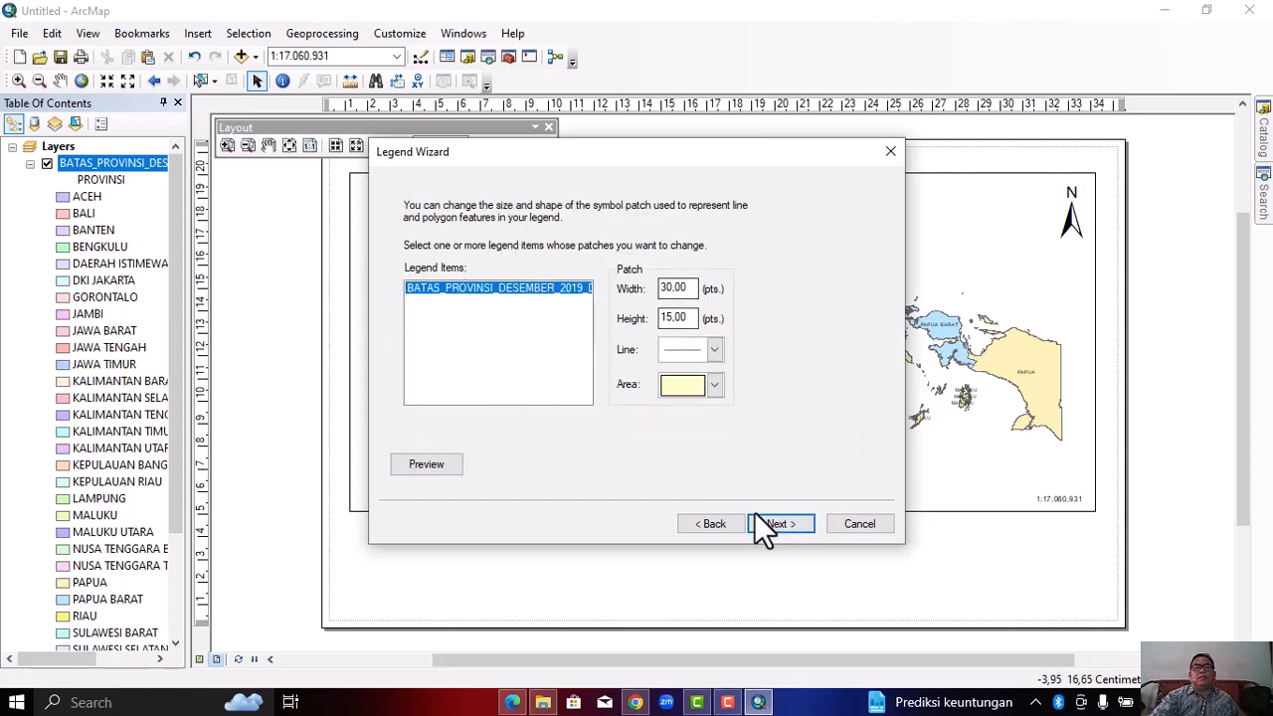
click(784, 524)
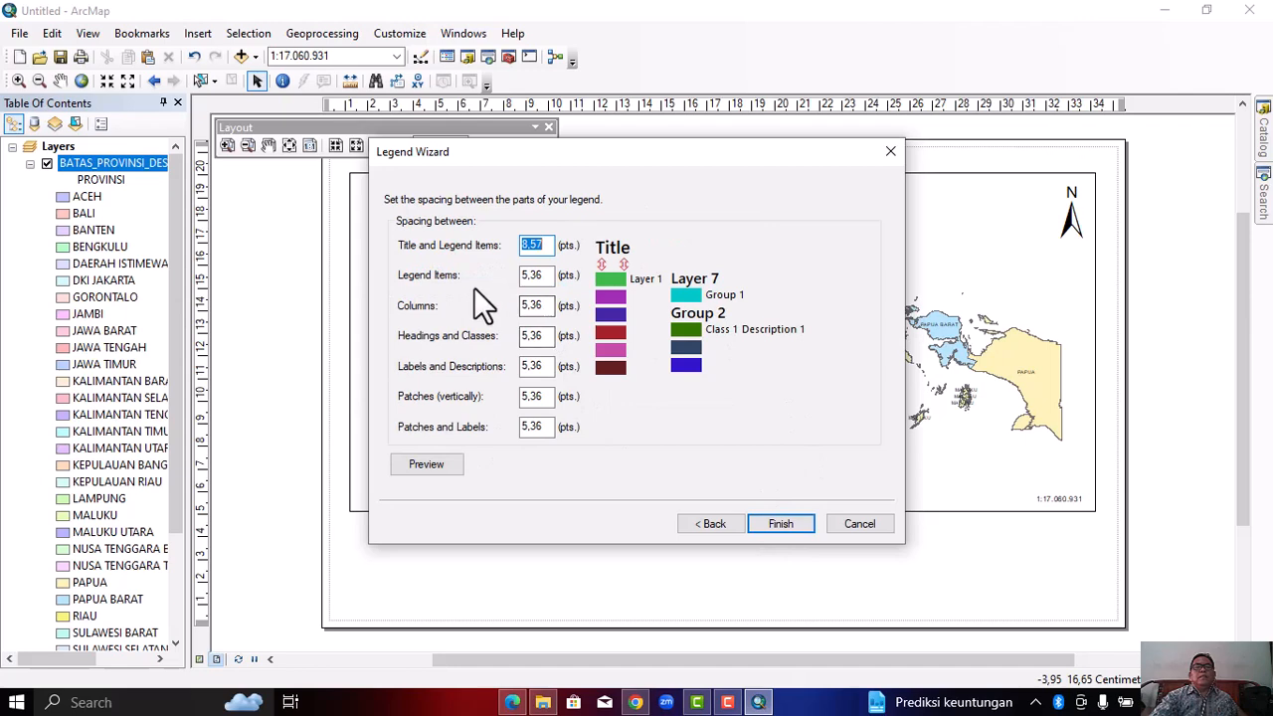
click(797, 527)
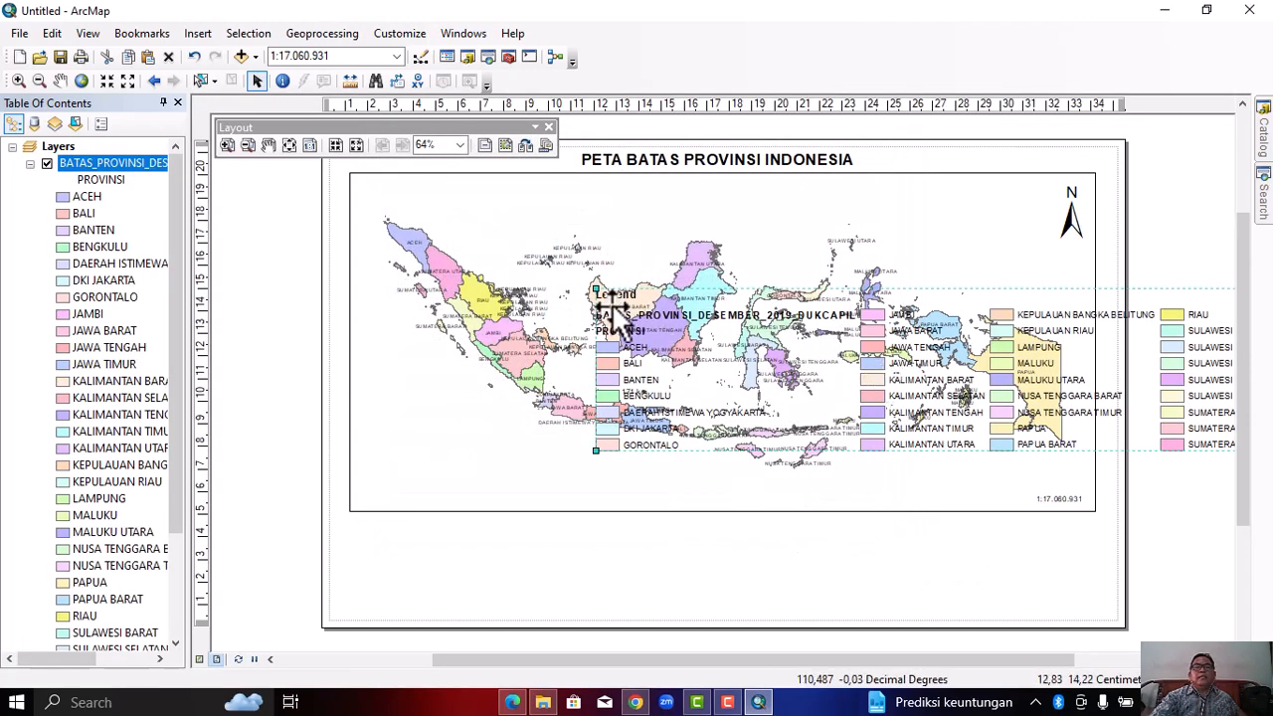
Shrink the legend to about 17 cm wide and centre it in the blank strip below the data frame
drag(595, 288, 673, 577)
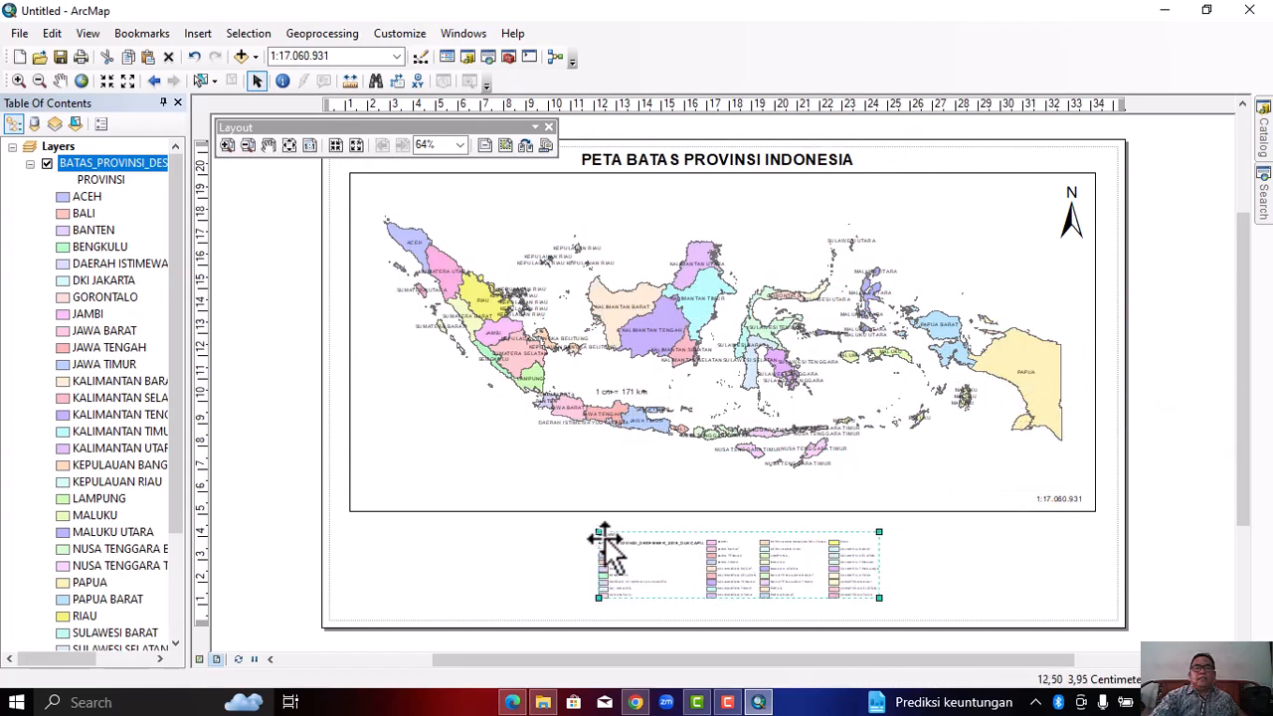
drag(602, 535, 492, 506)
drag(670, 564, 644, 589)
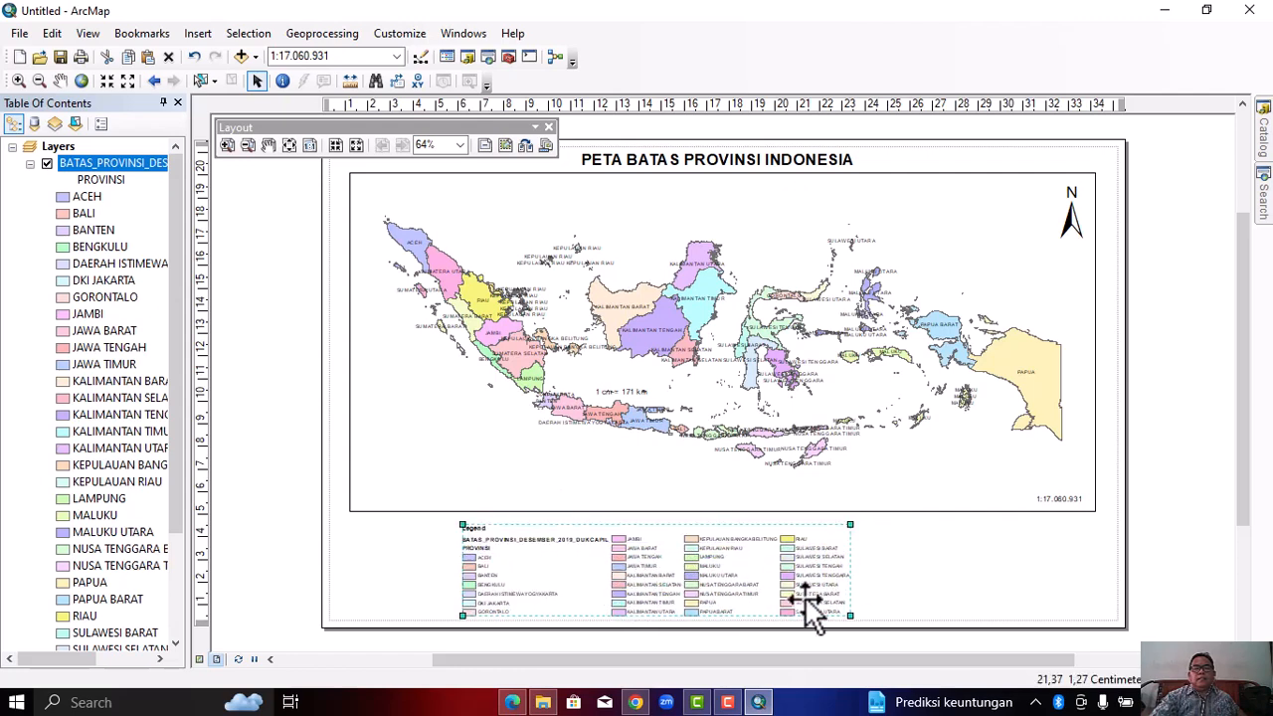
drag(739, 591, 761, 589)
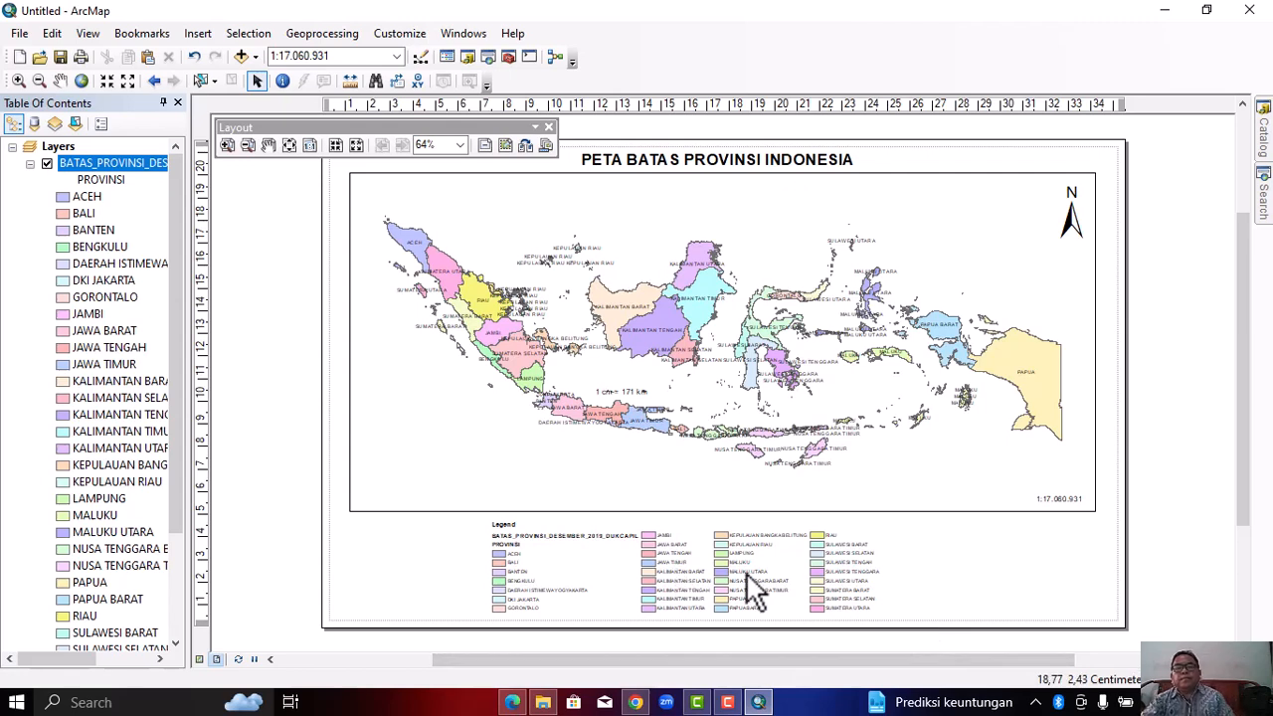
Examine the layout up close, checking the province labels, scale texts and legend entries below the data frame
scroll(753, 589, up, 2)
scroll(753, 588, down, 4)
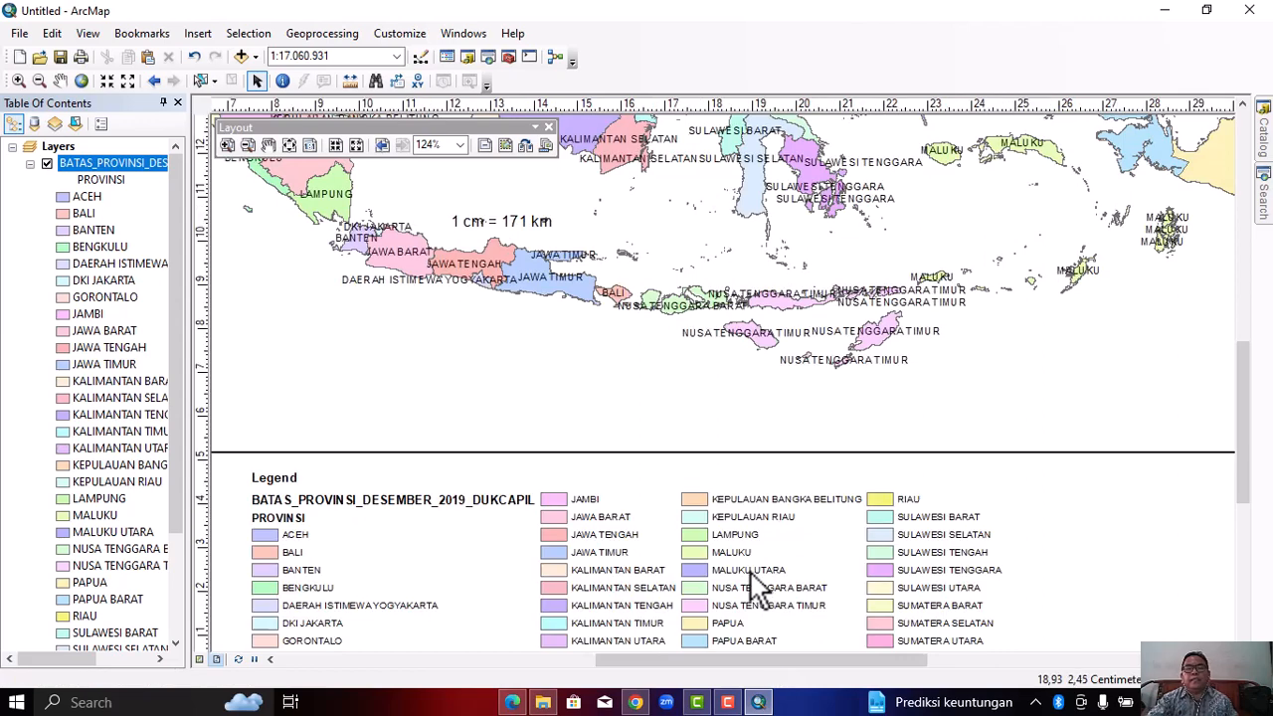
scroll(753, 588, up, 3)
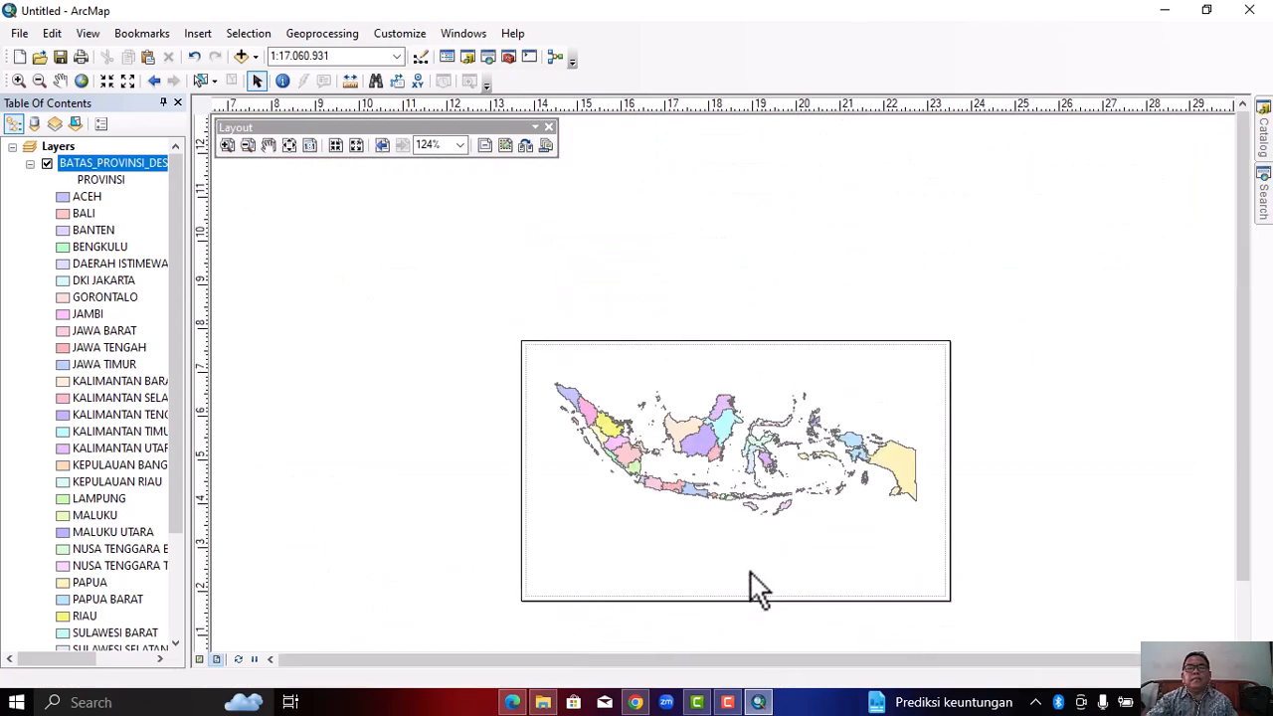
scroll(847, 526, down, 2)
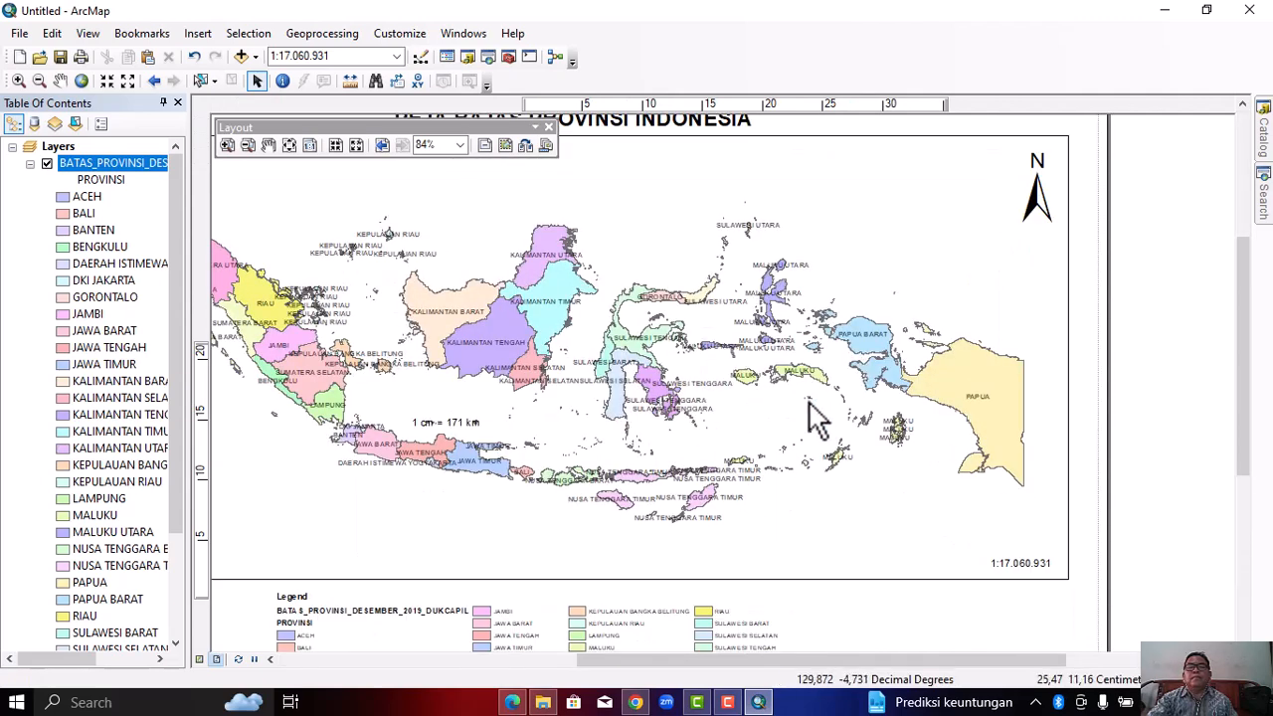
drag(817, 665, 635, 664)
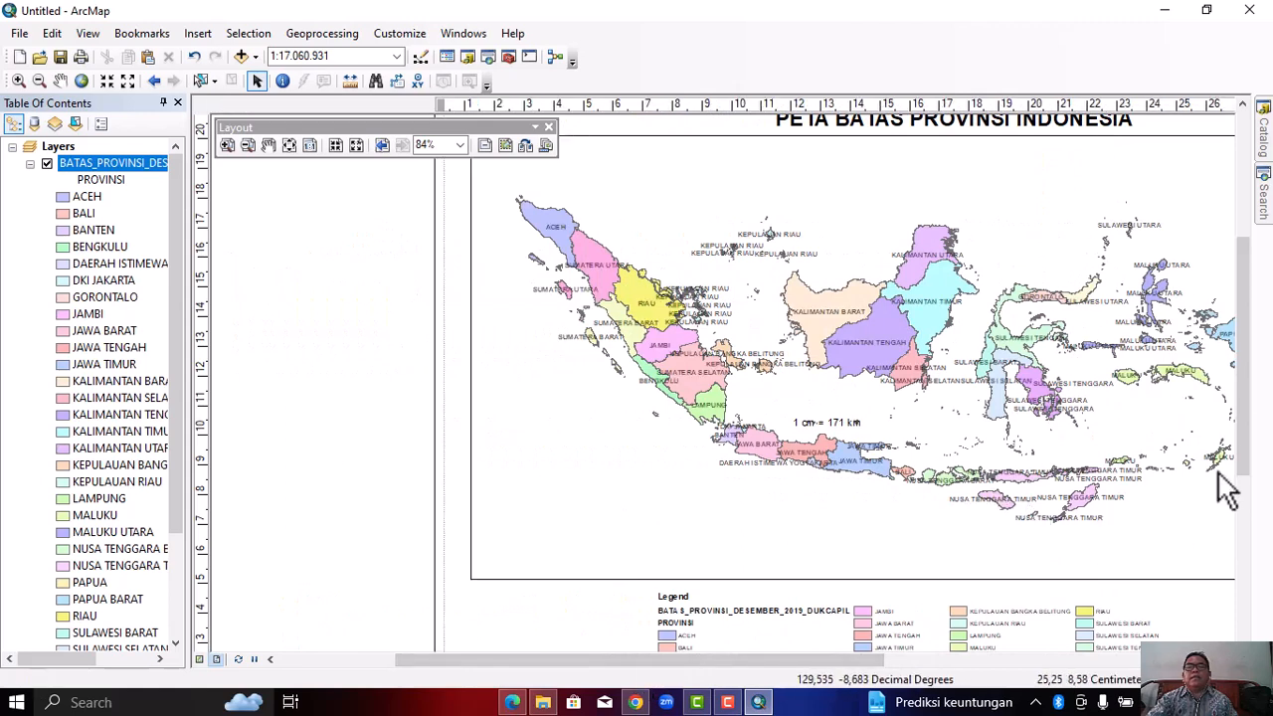
drag(802, 659, 869, 662)
drag(1241, 408, 1241, 474)
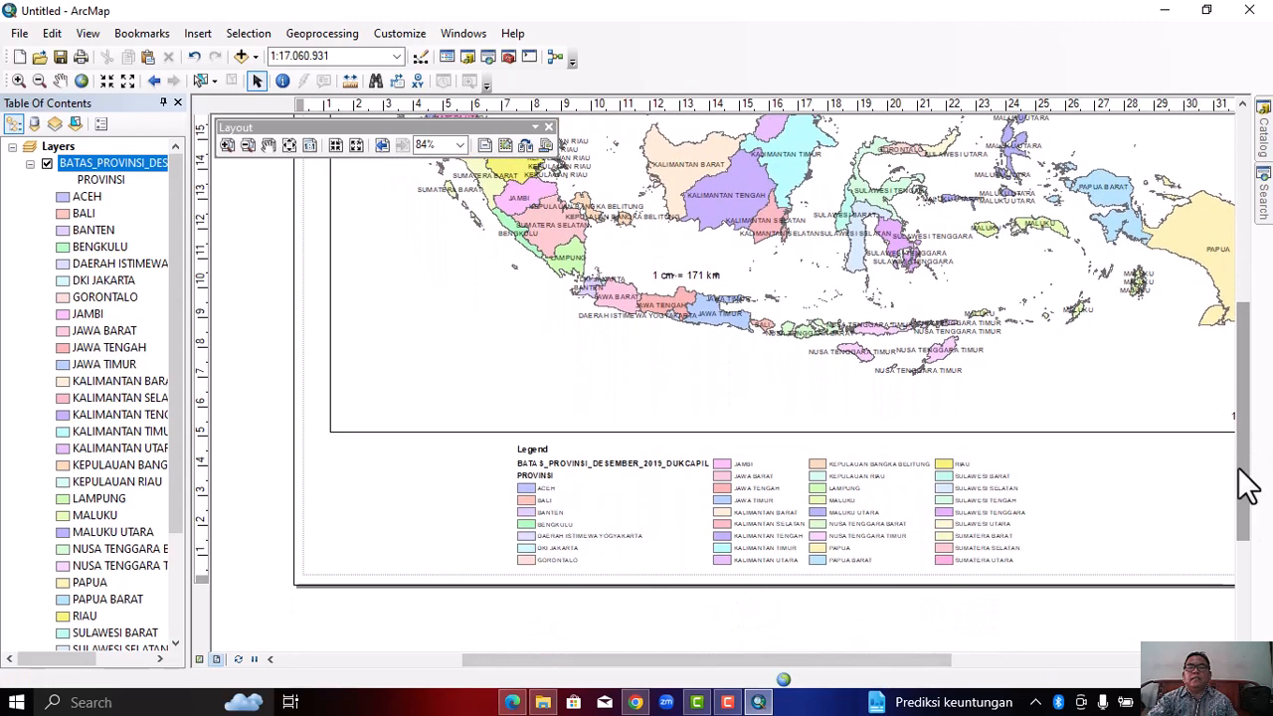
drag(667, 659, 752, 662)
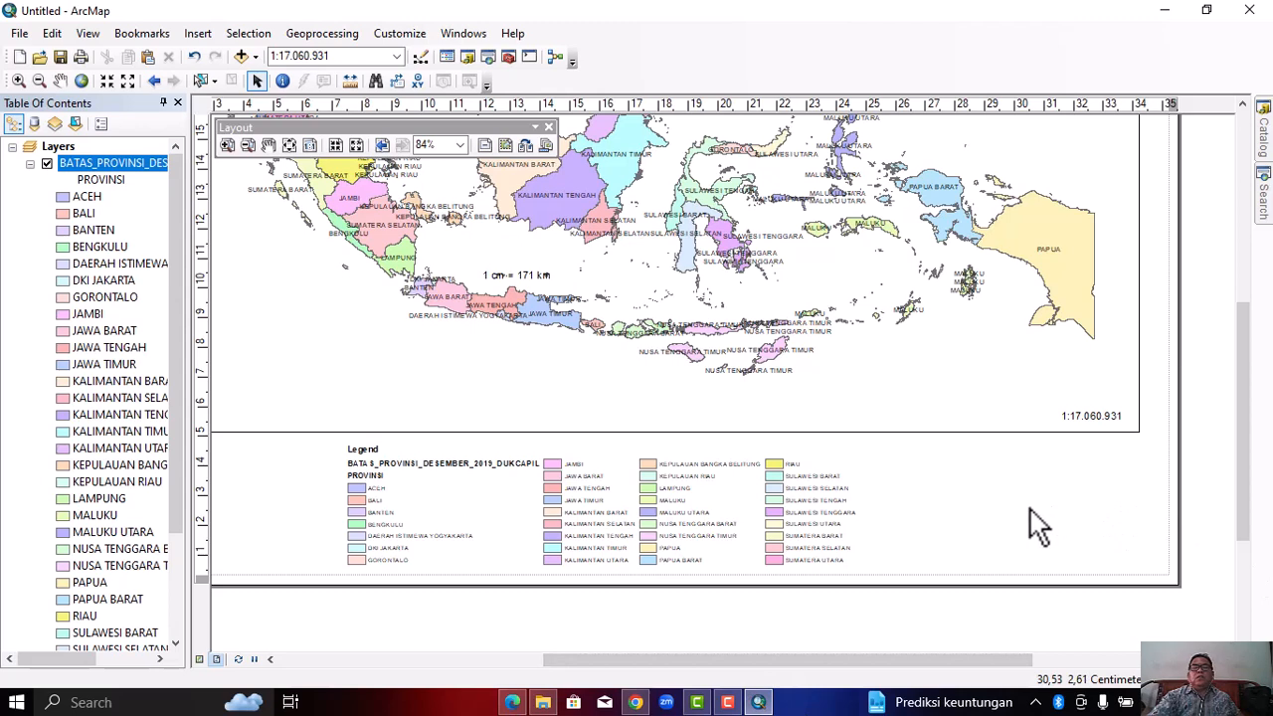
Insert the picture ck-Dinas-Kependudukan-Pencatatan-Sipil into the layout
click(196, 34)
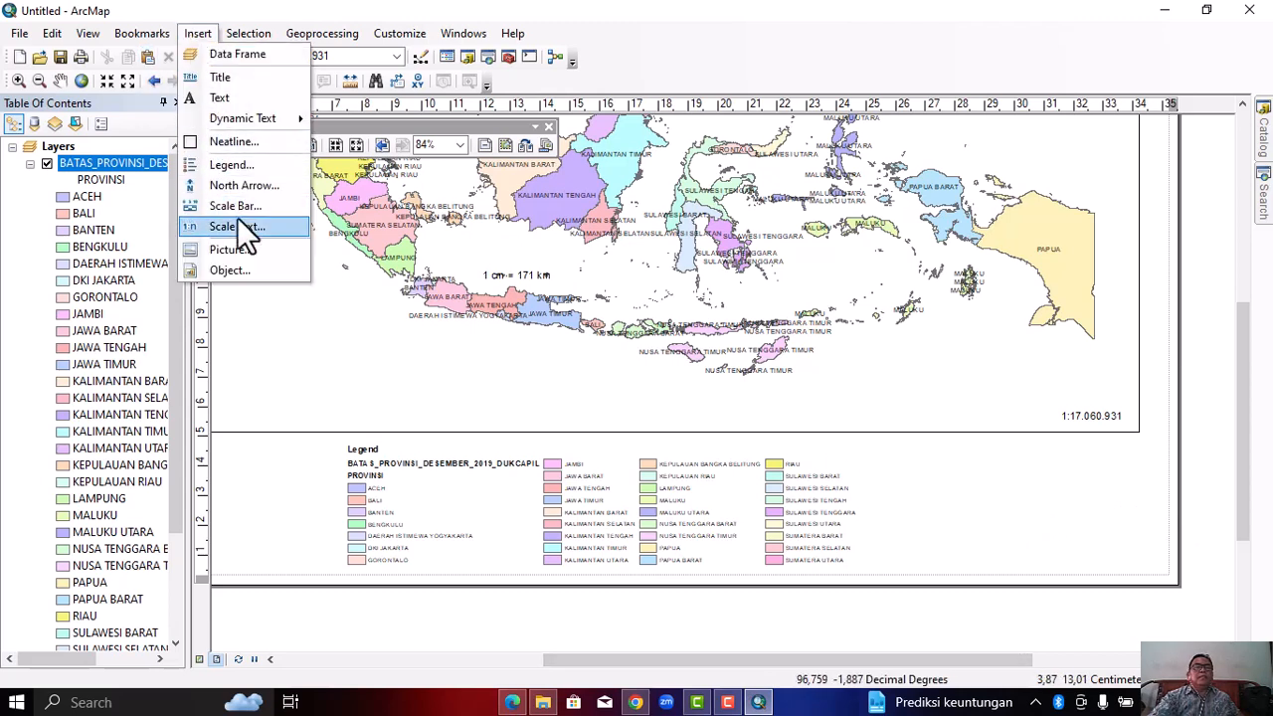
click(226, 255)
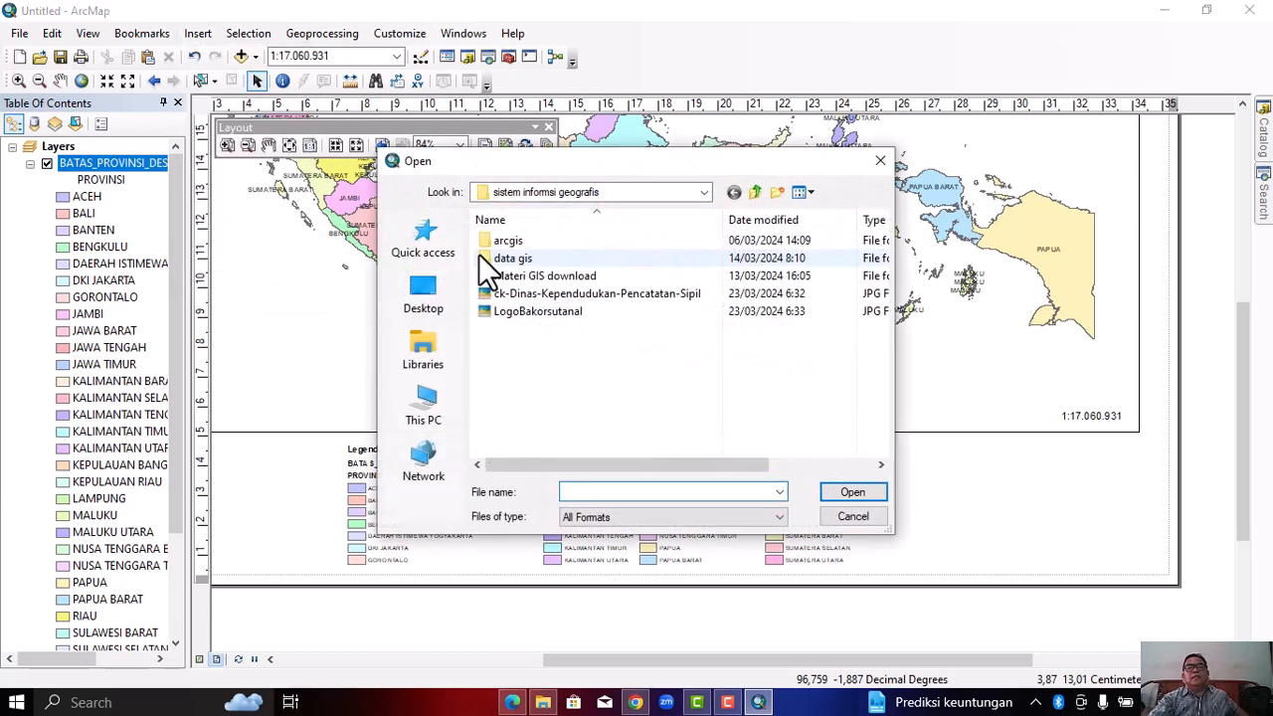
click(592, 294)
click(850, 494)
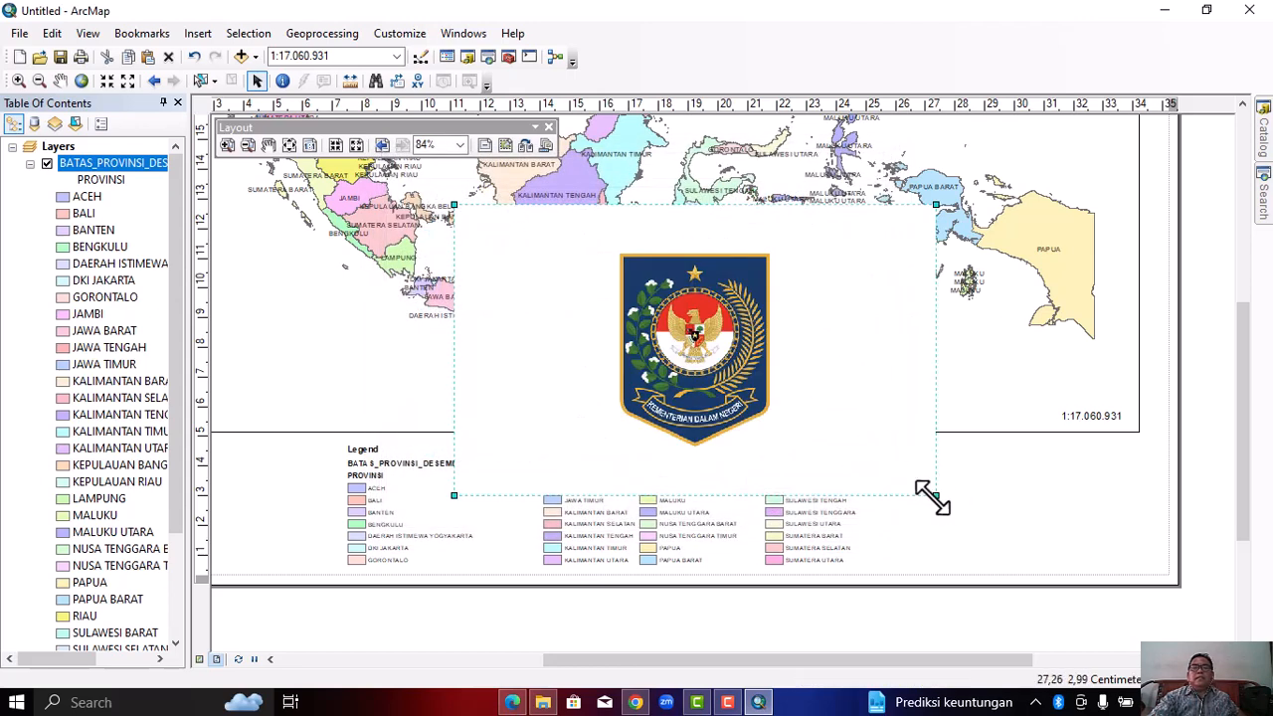
Shrink the ministry emblem picture to about 6.5 cm wide and place it in the blank strip beside the legend
drag(936, 494, 704, 395)
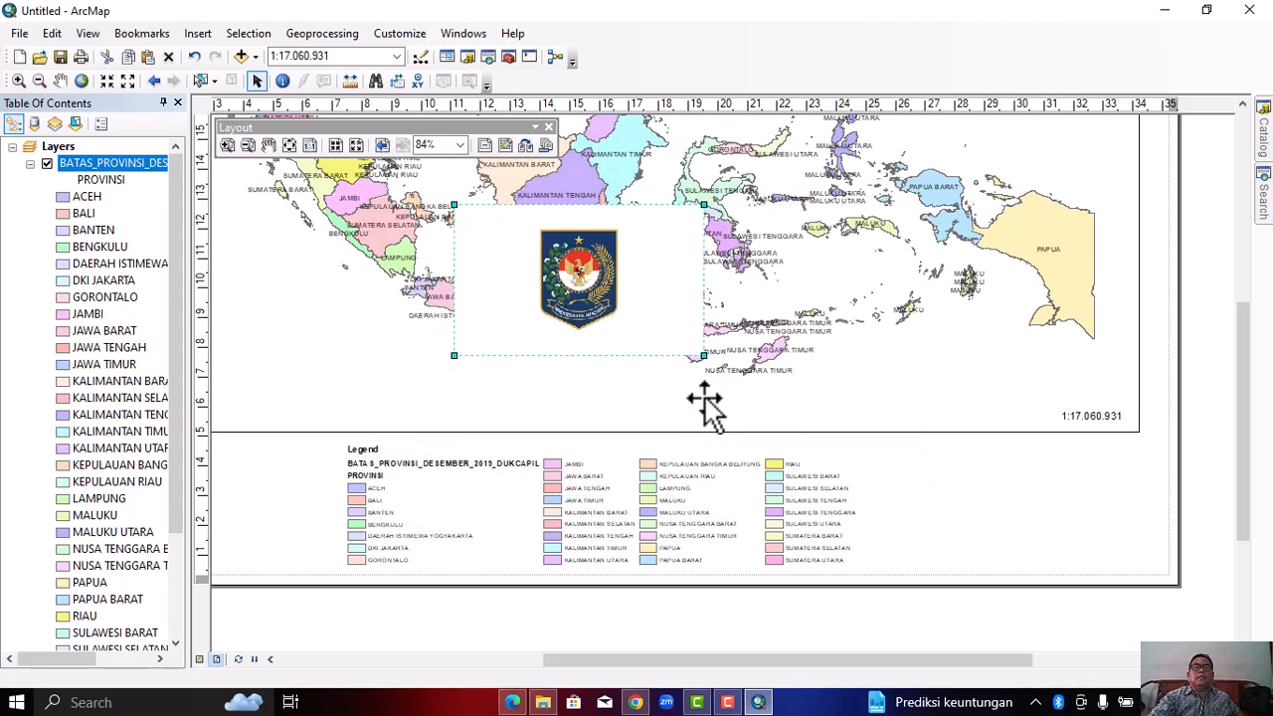
drag(619, 270, 1050, 510)
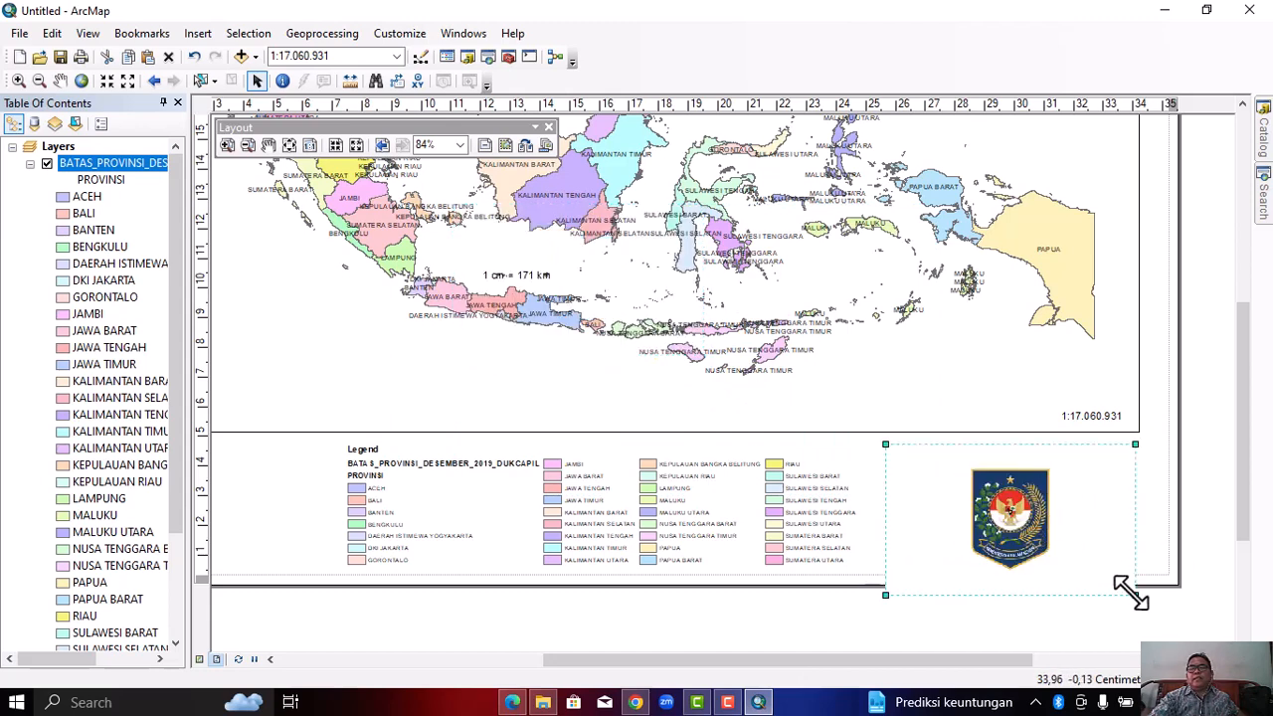
drag(1134, 595, 1093, 565)
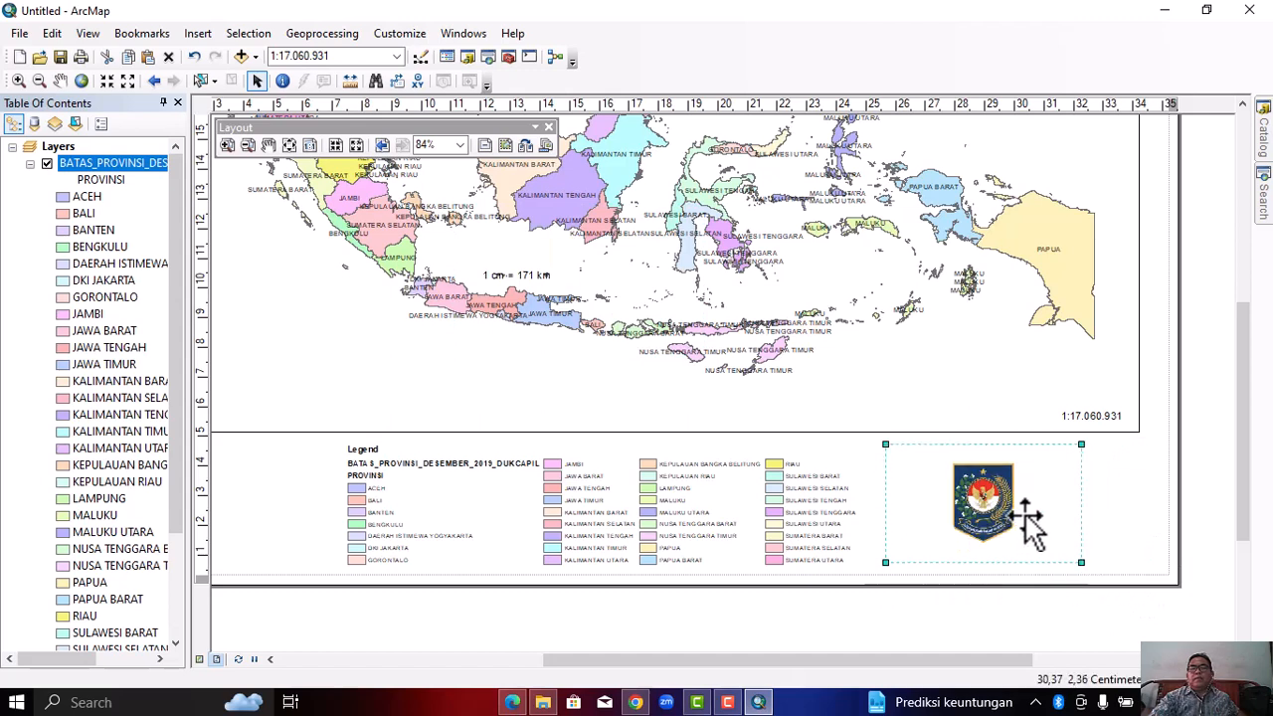
drag(1034, 525, 1039, 537)
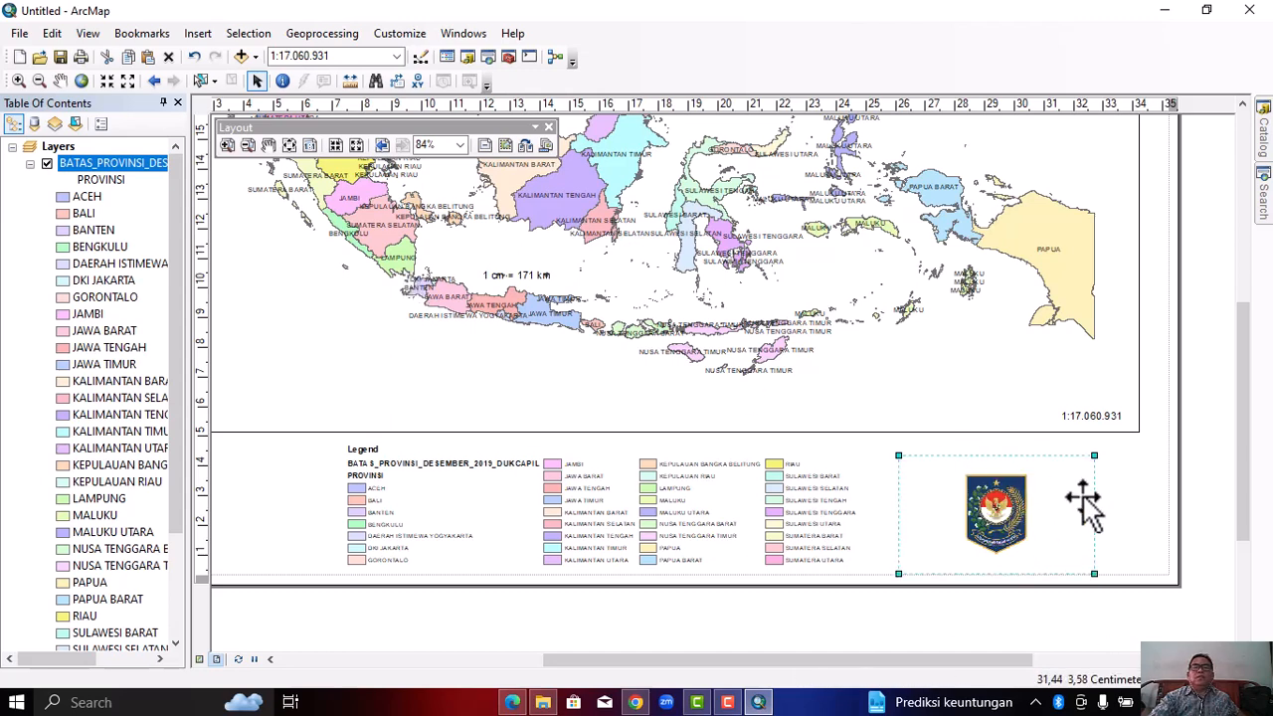
click(395, 613)
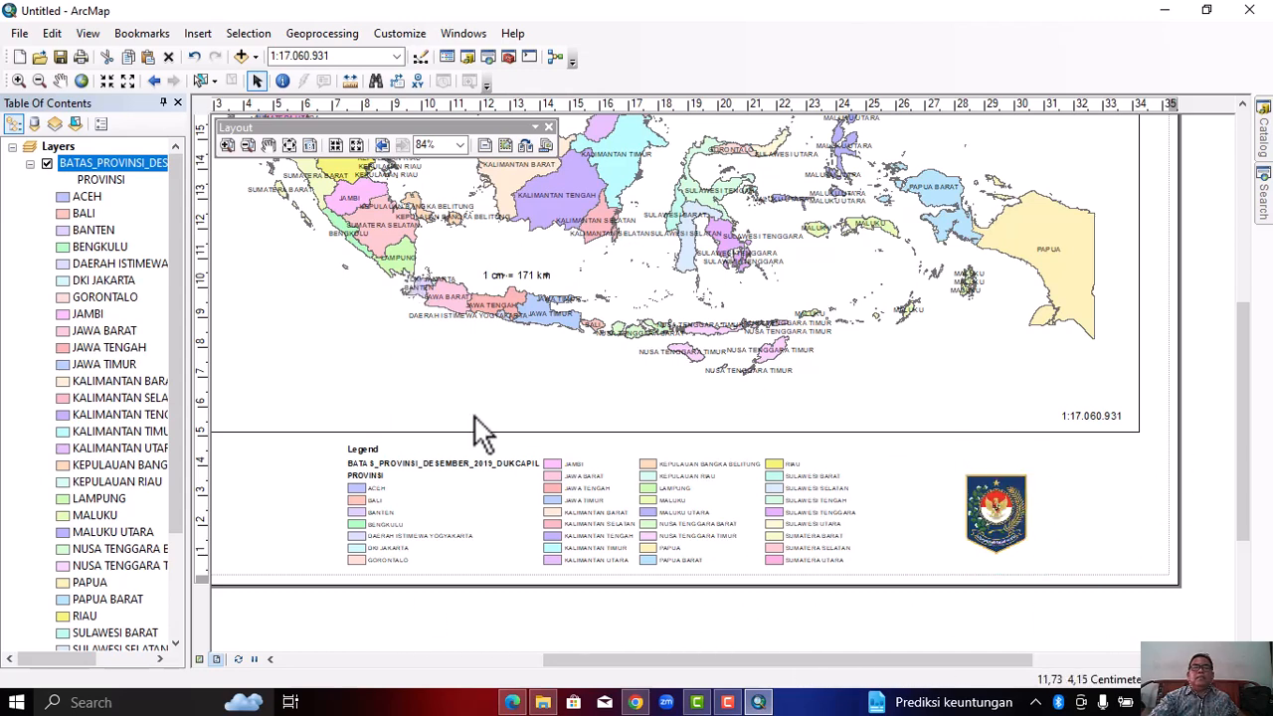
Insert the picture LogoBakorsutanal into the layout
click(197, 35)
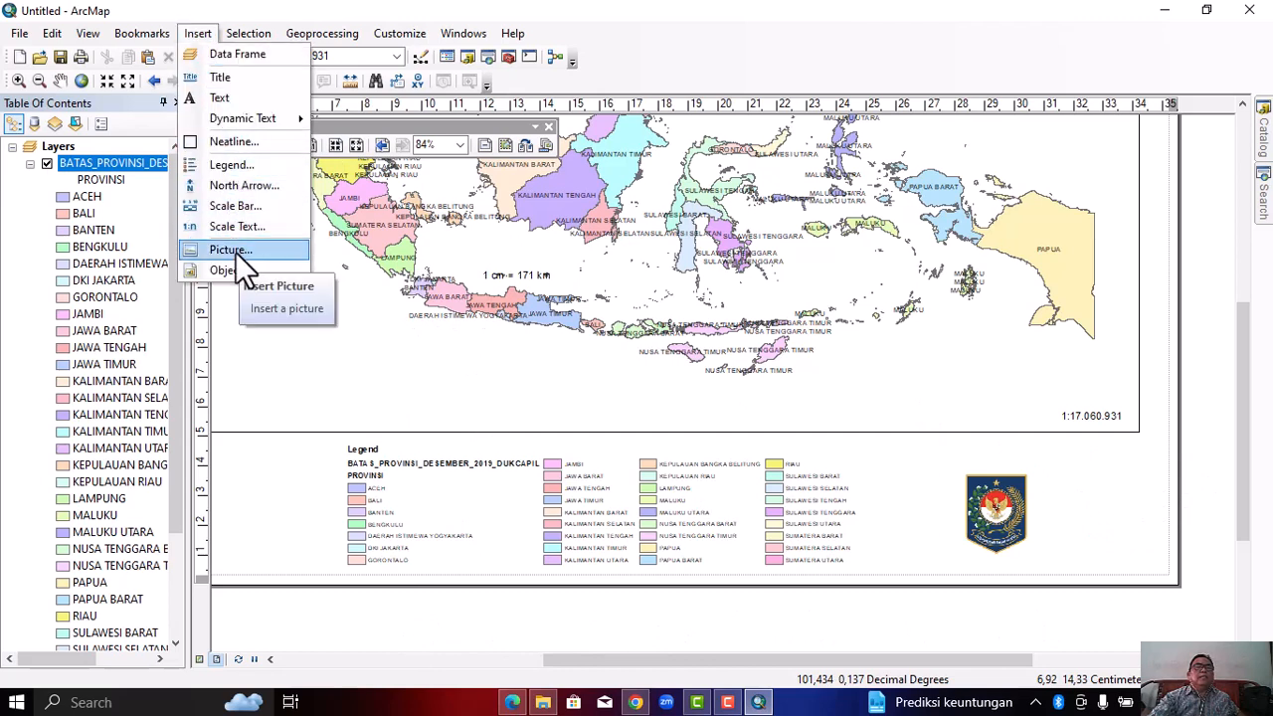
click(236, 251)
click(538, 312)
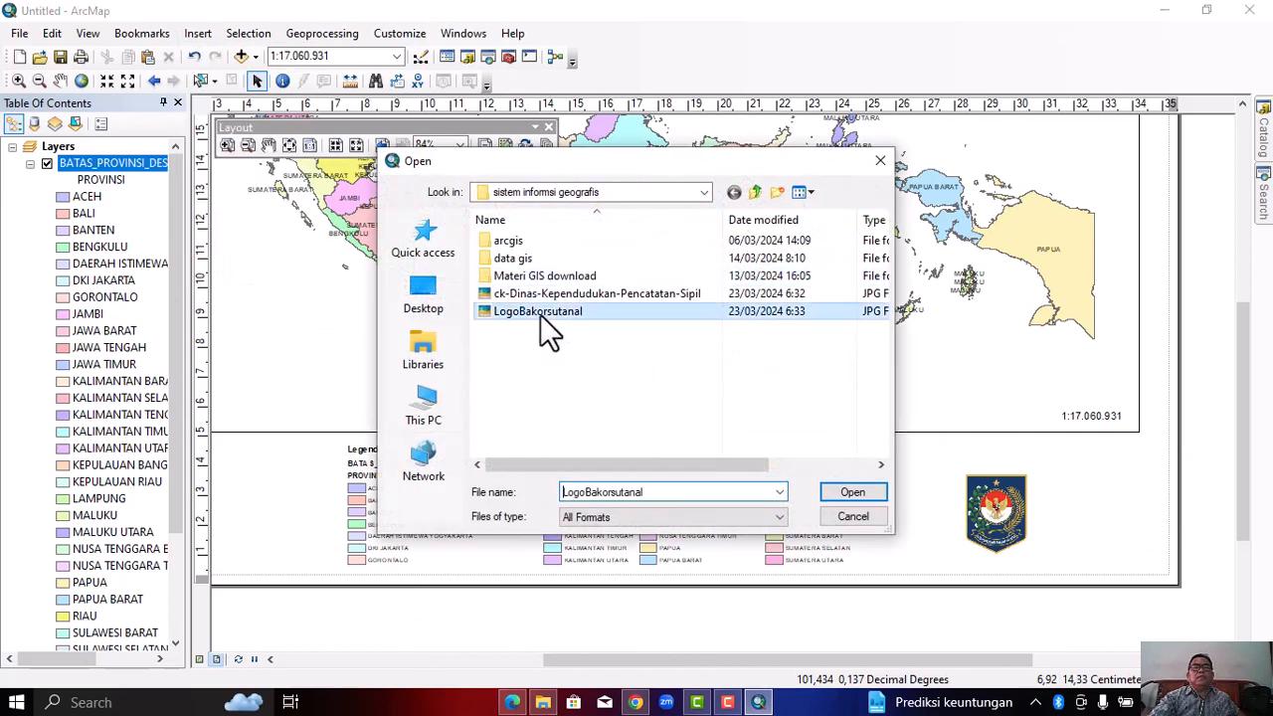
click(847, 494)
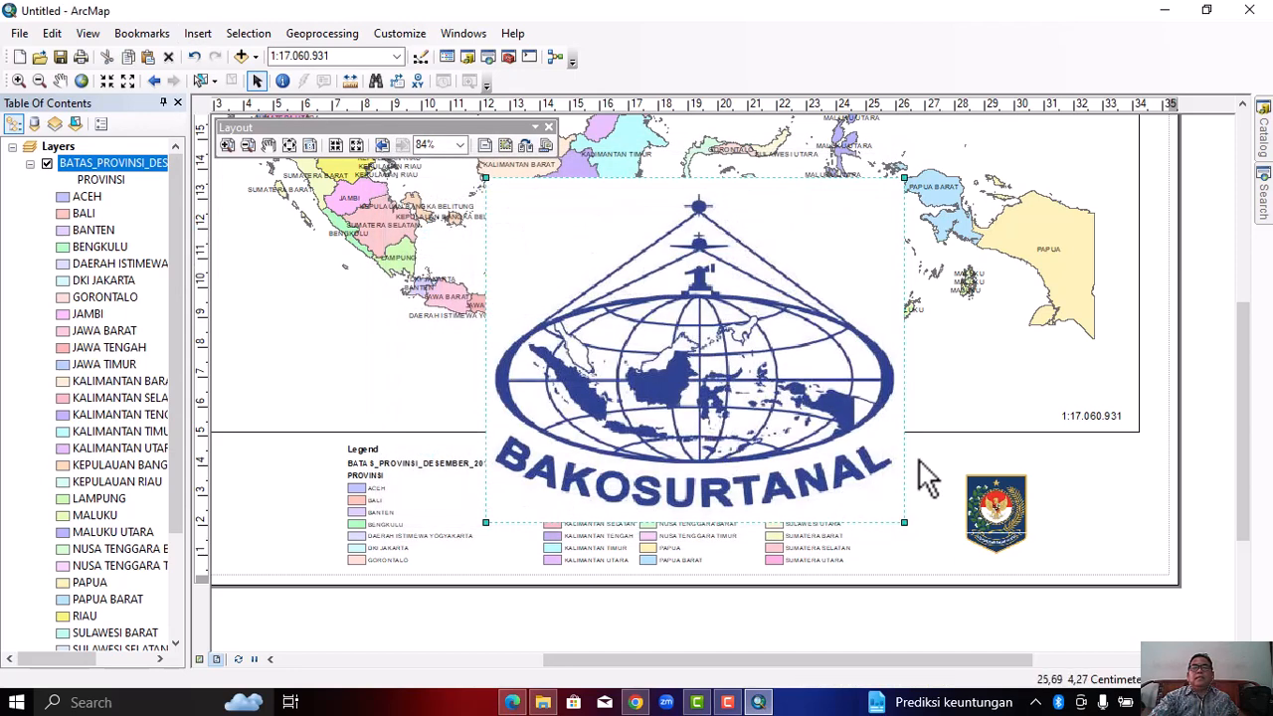
Shrink the Bakosurtanal logo to about 3.6 cm wide and place it beside the ministry emblem below the data frame
click(761, 438)
drag(905, 519, 642, 383)
drag(596, 276, 1123, 537)
drag(1194, 592, 1137, 543)
mouse_move(1087, 509)
mouse_down()
mouse_move(1099, 522)
mouse_move(1091, 506)
mouse_up()
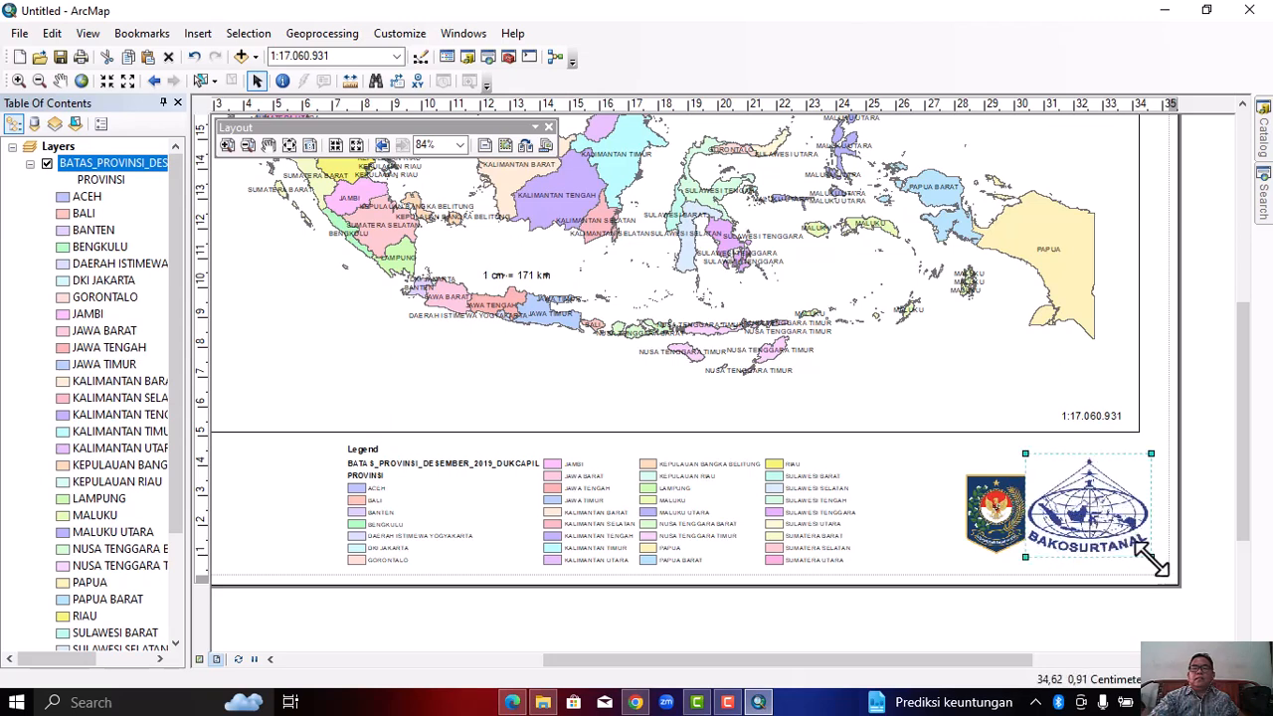
drag(1152, 558, 1132, 552)
drag(1099, 497, 1121, 530)
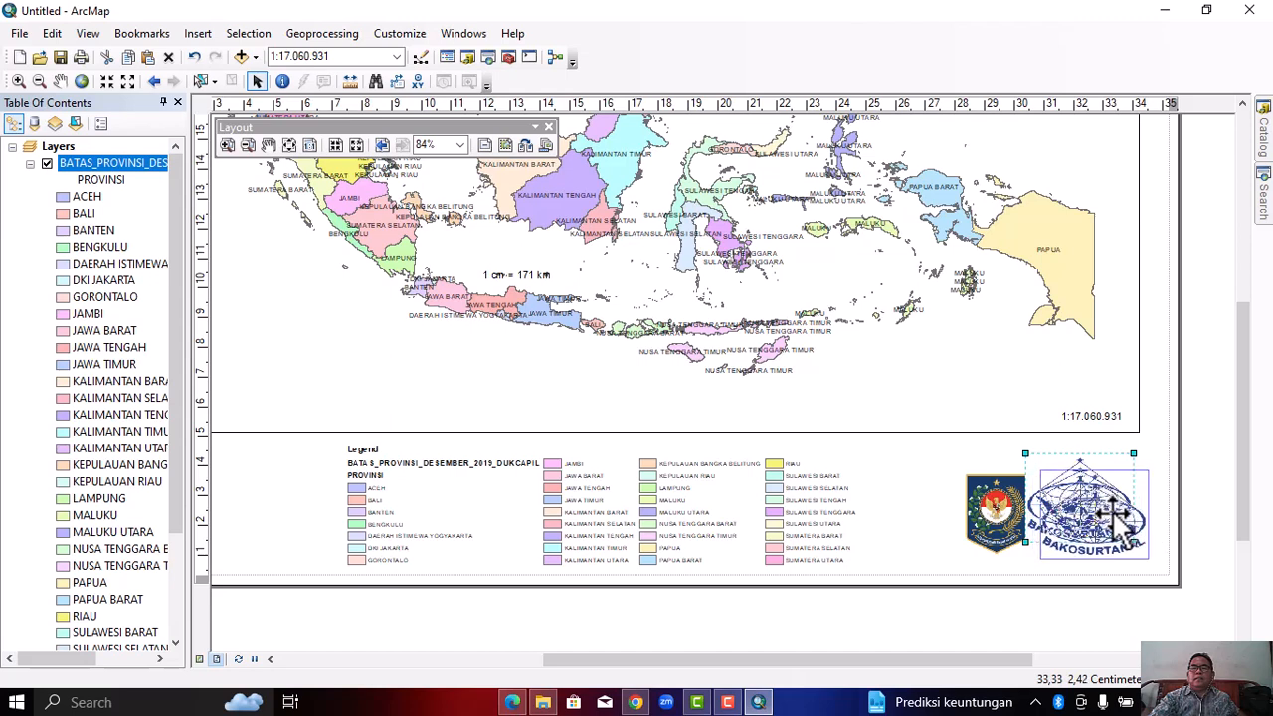
Nudge the ministry emblem vertically so it lines up with the Bakosurtanal logo
click(955, 537)
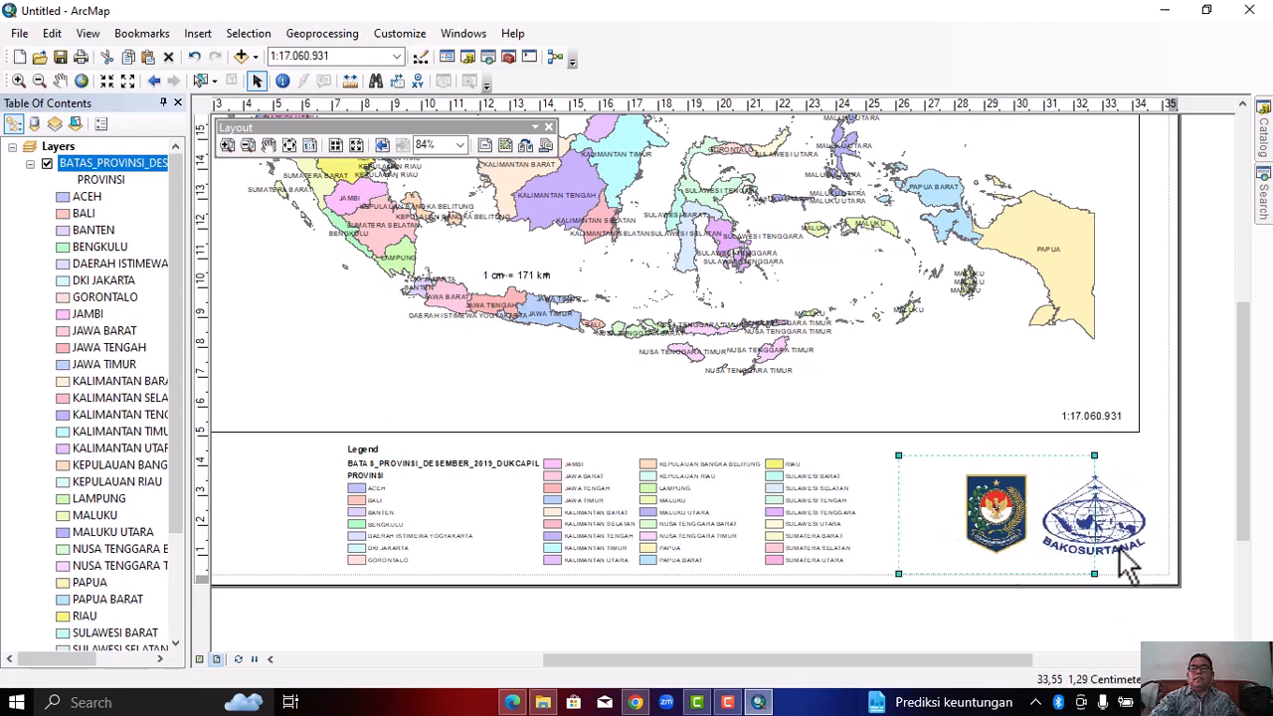
drag(1094, 518, 1094, 518)
click(739, 605)
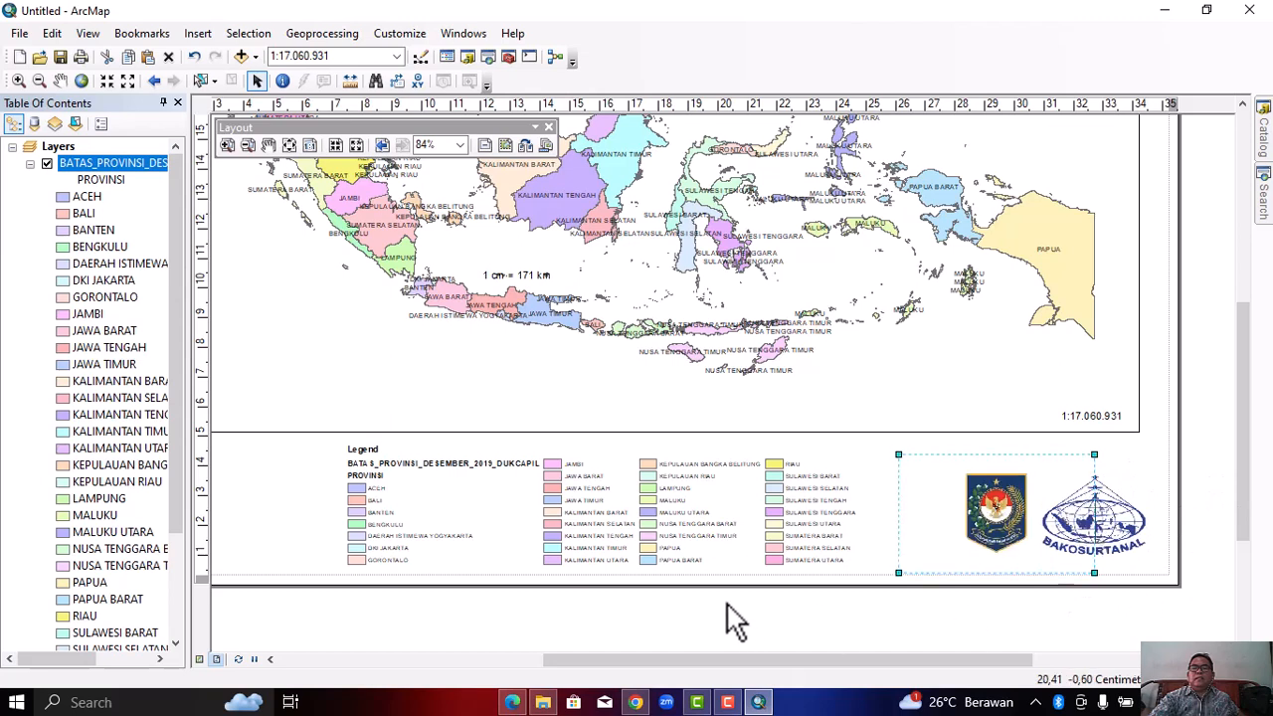
click(1013, 509)
drag(999, 512, 999, 517)
click(528, 624)
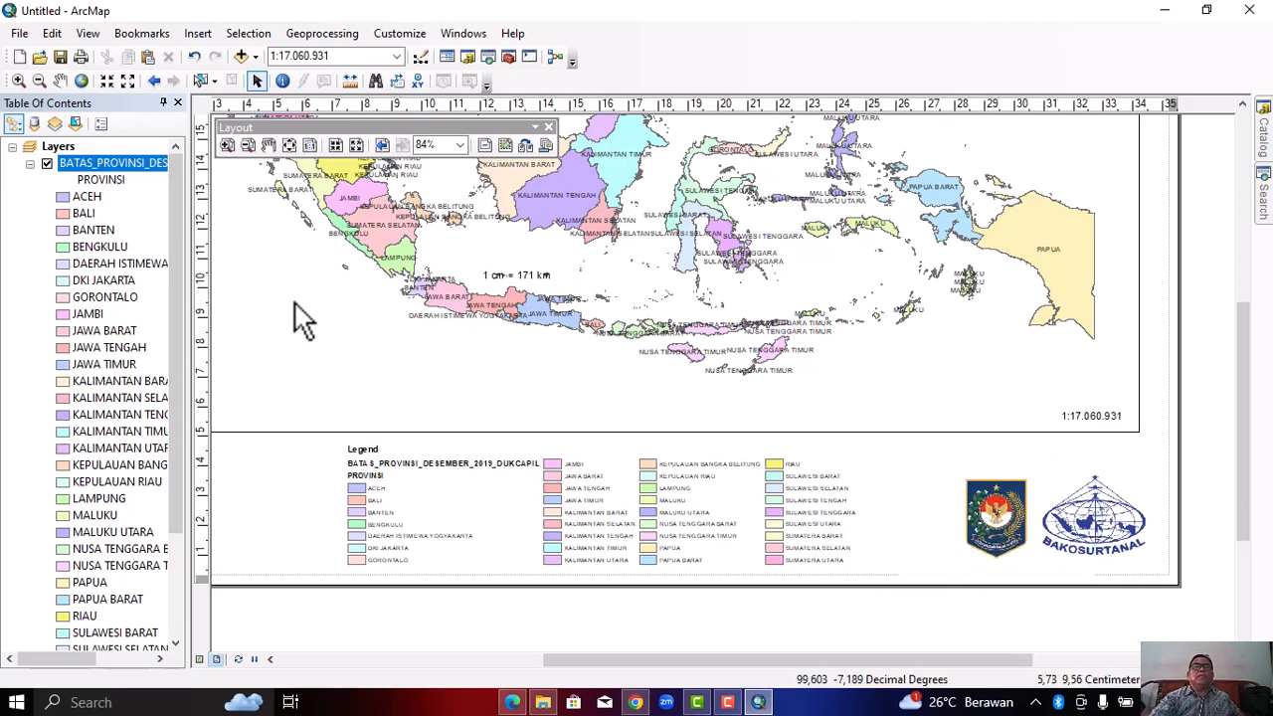
Delete the "1 cm = 171 km" scale text from the map
click(526, 286)
key(Delete)
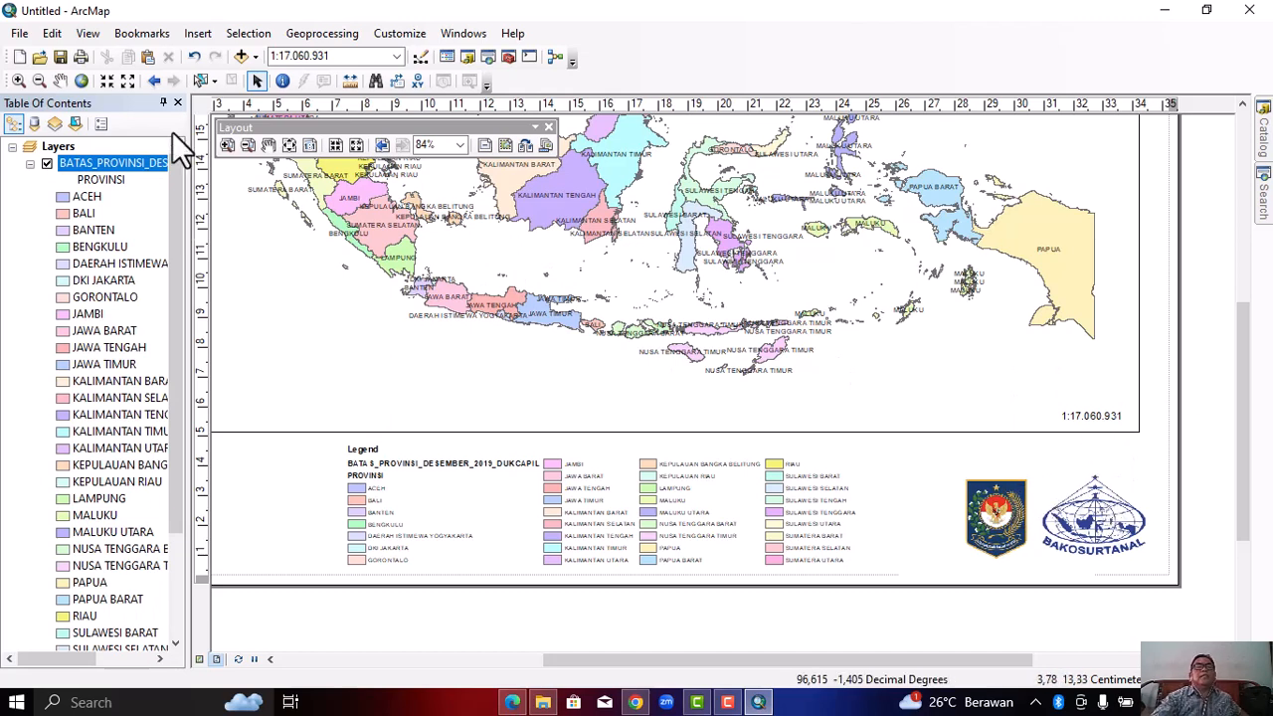
Insert a text element and place it centred above the two logos
click(197, 36)
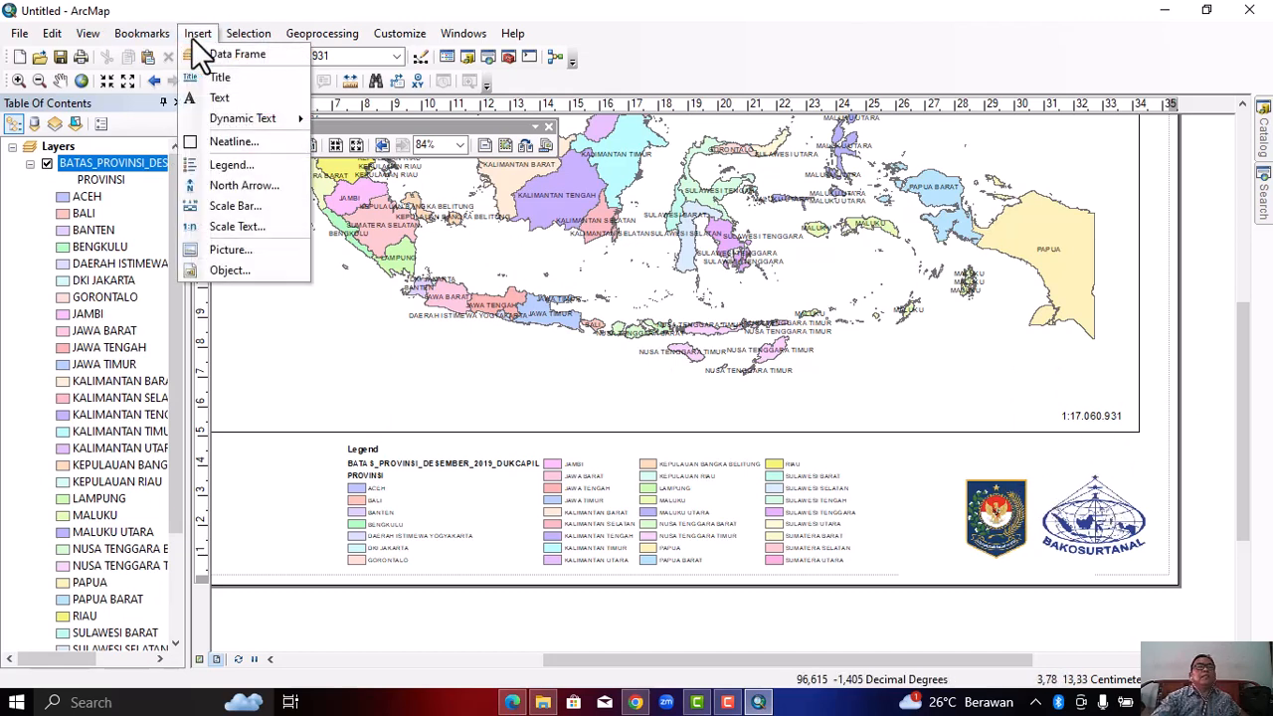
click(205, 98)
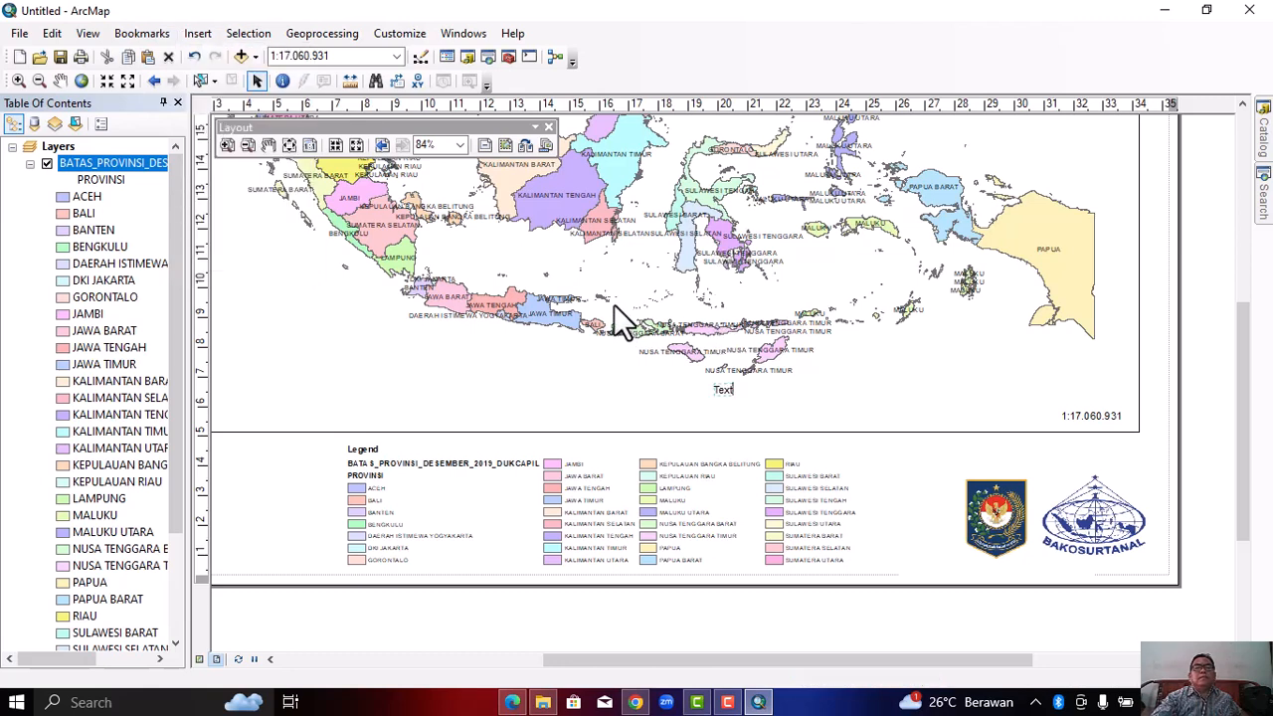
click(727, 393)
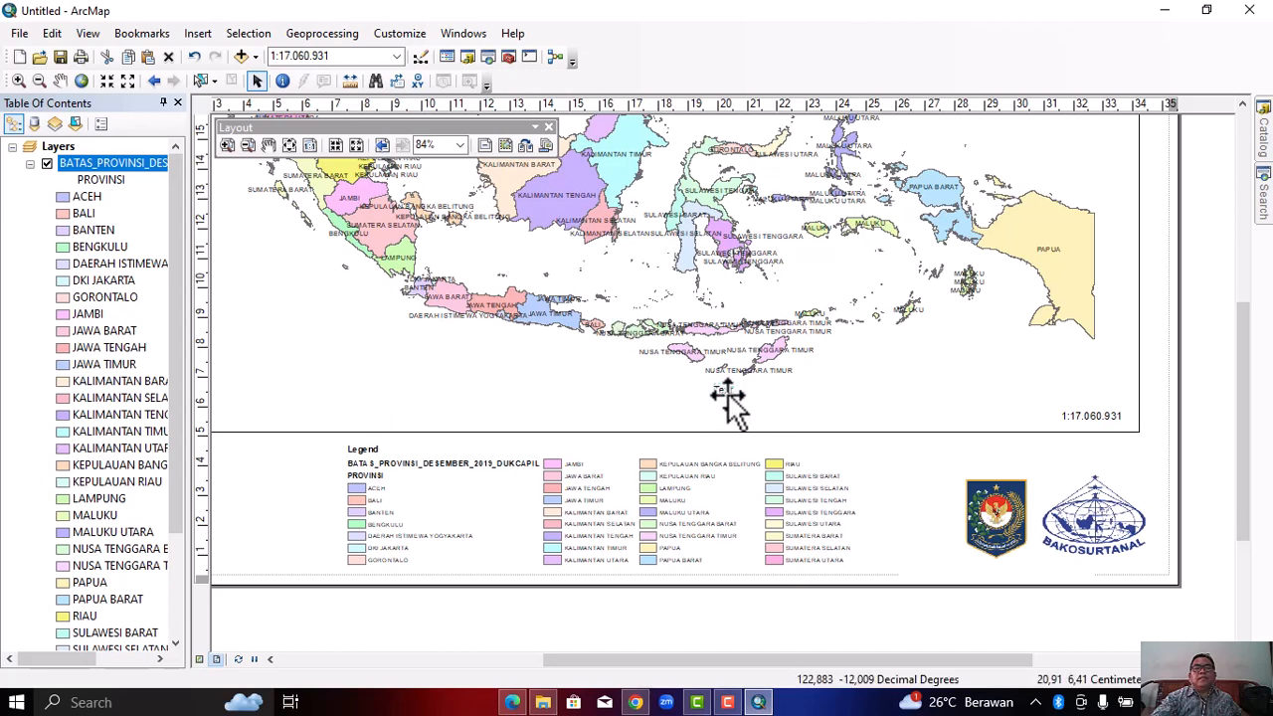
drag(722, 394, 1055, 483)
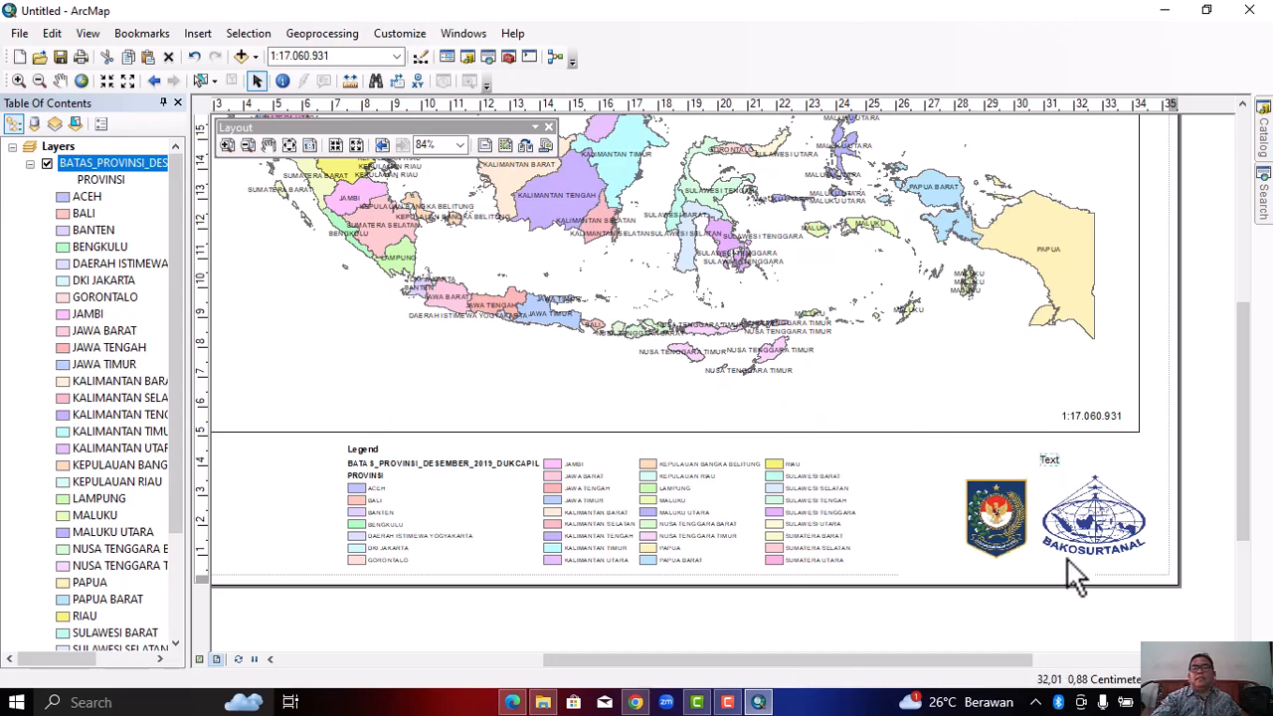
Change the text above the logos to "SUMBER PETA", keeping the Arial 10 font
right_click(1065, 460)
click(1084, 443)
text(SUMBER PE)
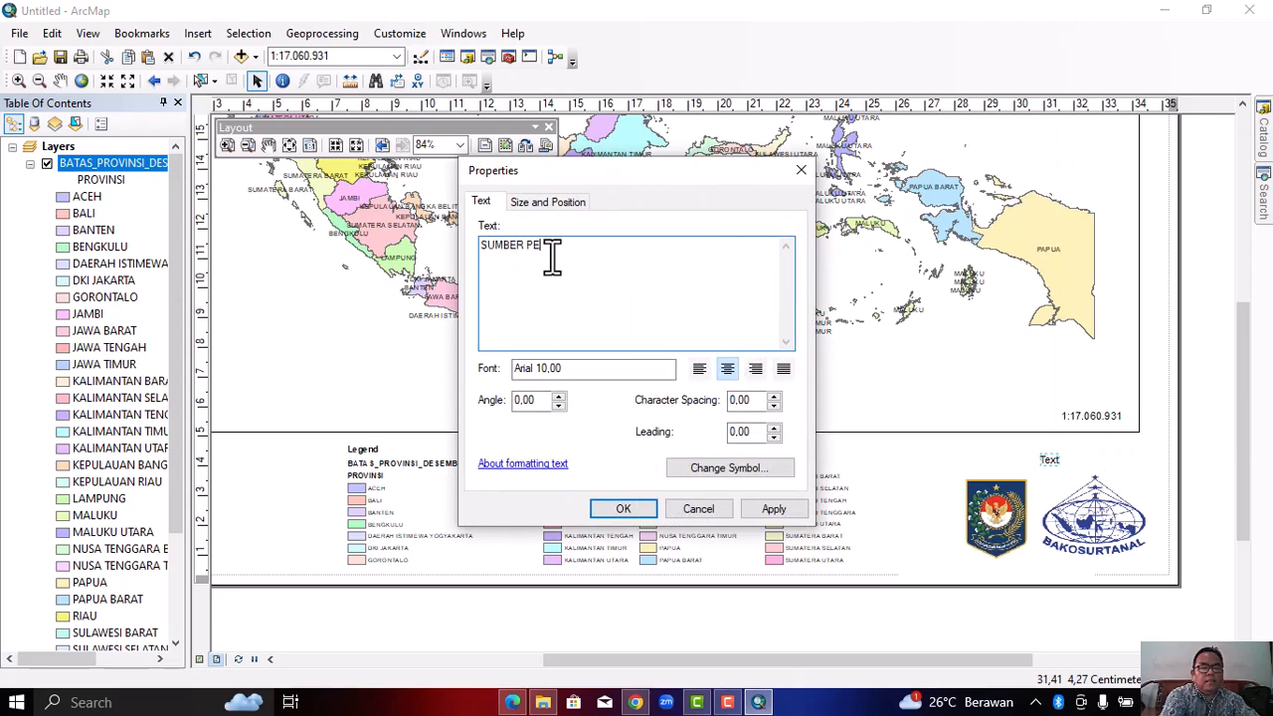
text(TA)
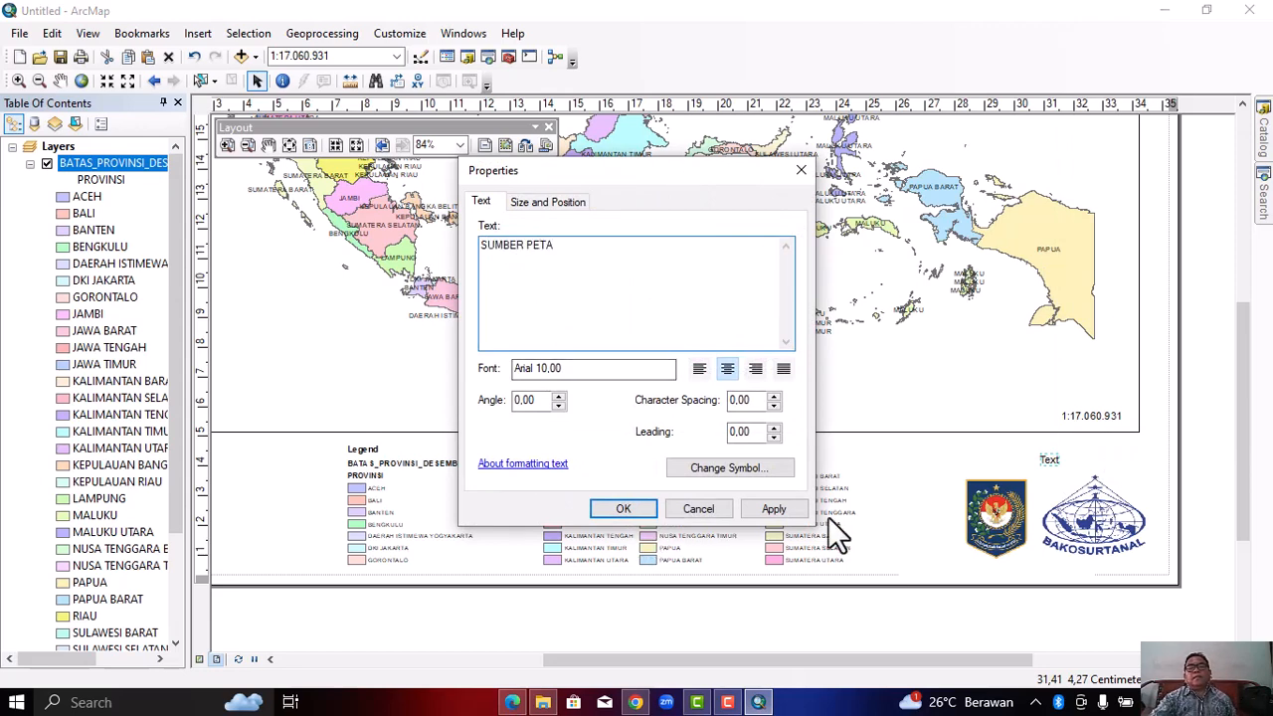
click(614, 509)
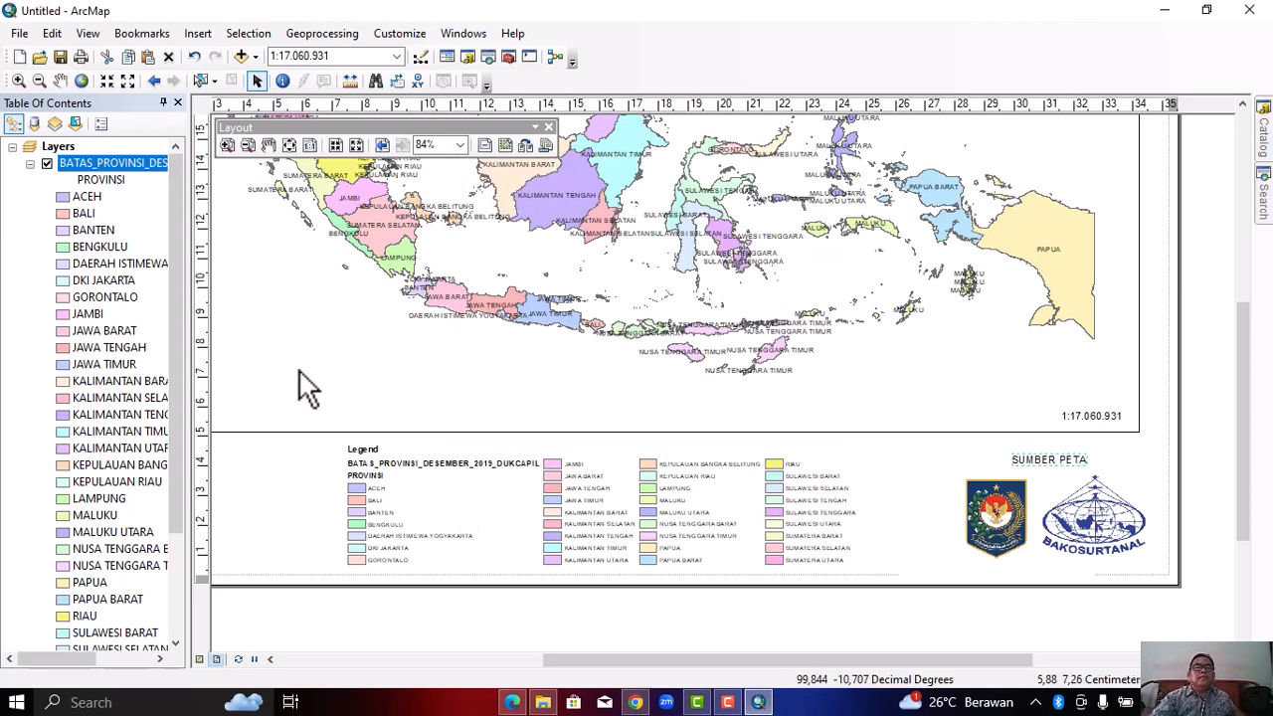
Insert another text element and move it to the blank strip below the data frame's lower-left corner
drag(817, 652, 582, 656)
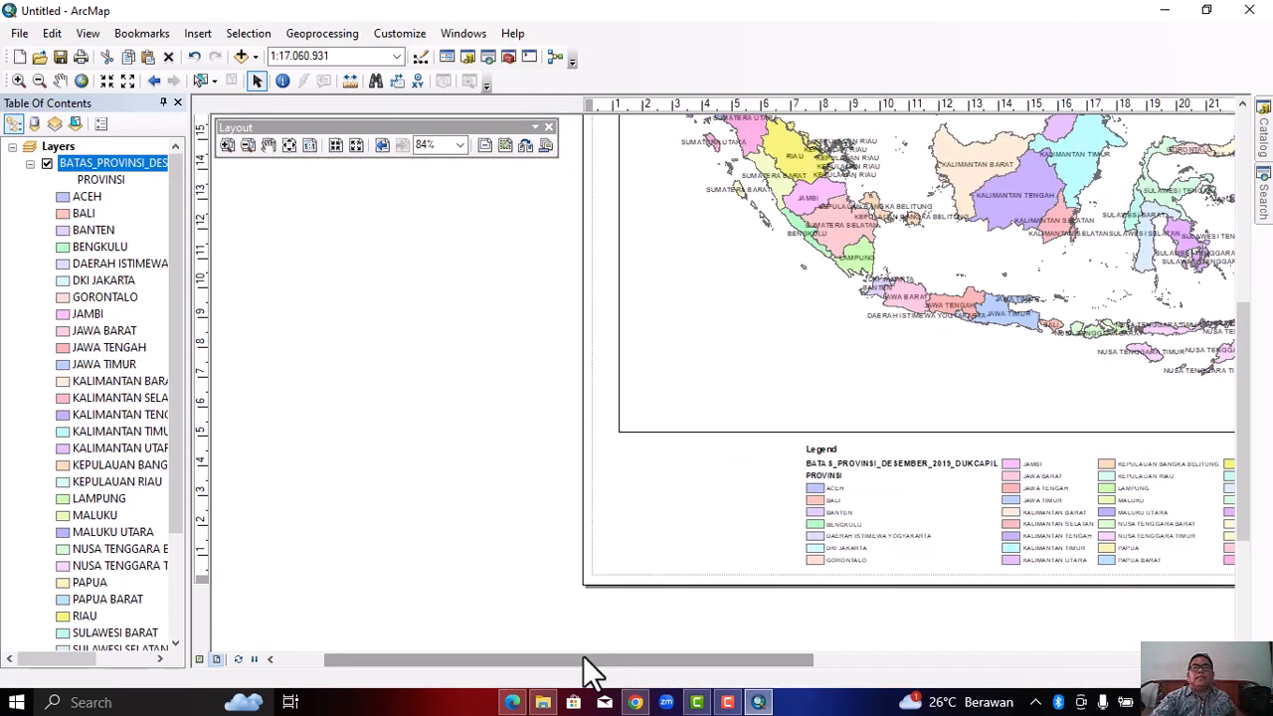
click(197, 33)
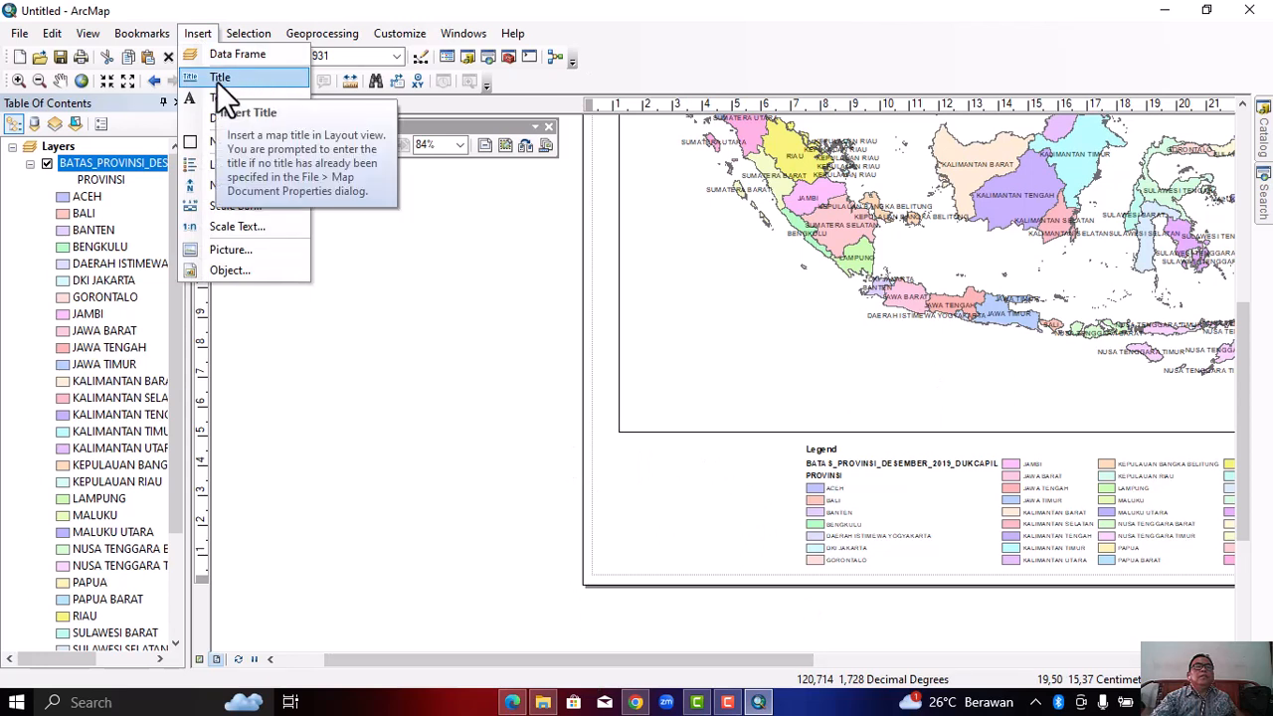
click(221, 102)
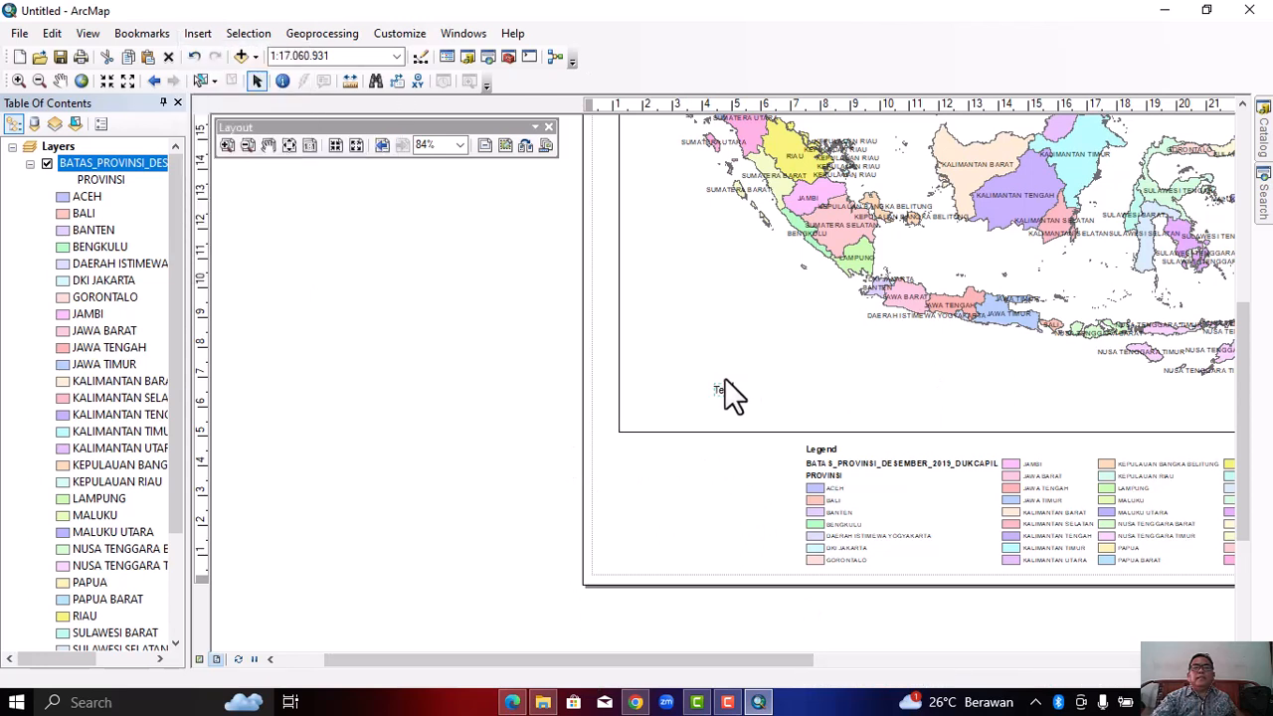
click(723, 393)
click(727, 418)
double_click(727, 395)
drag(727, 395, 668, 469)
Change the new text beside the legend to "PETA BATAS PROVINSI INDONESIA"
right_click(669, 464)
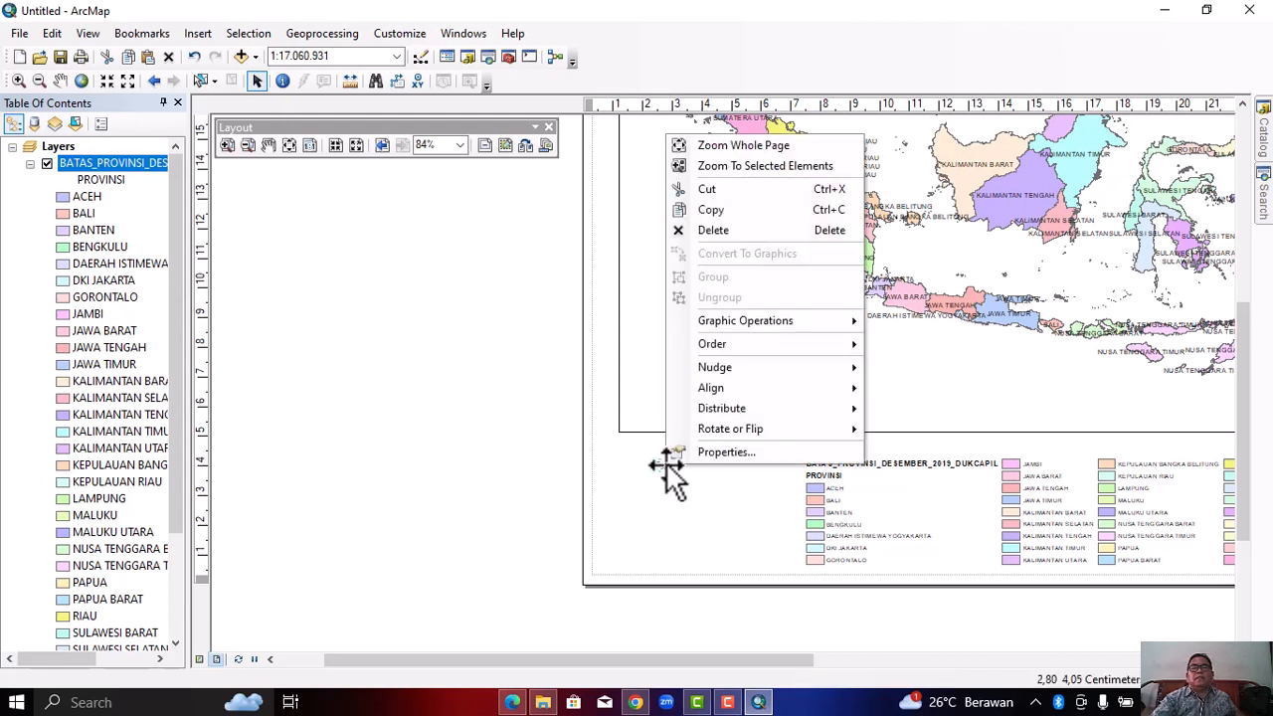
click(731, 451)
text(PETA BATAS PROVINSI INDONESIA)
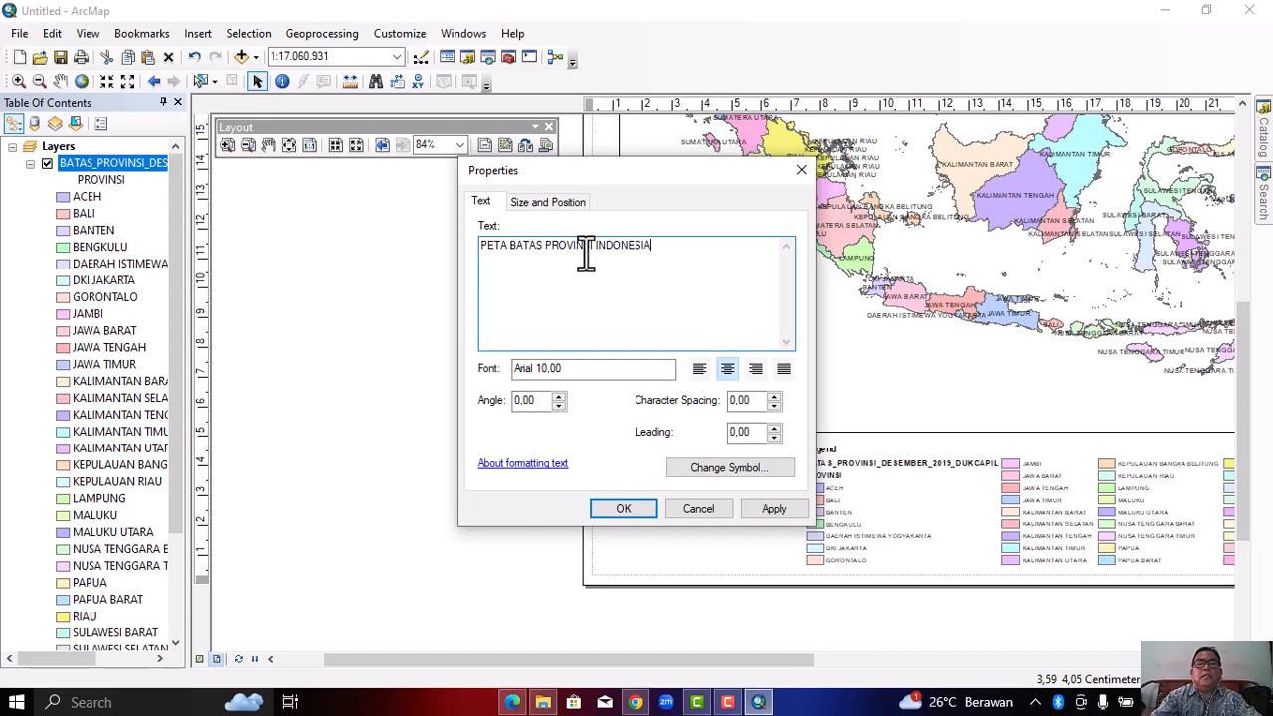
click(626, 510)
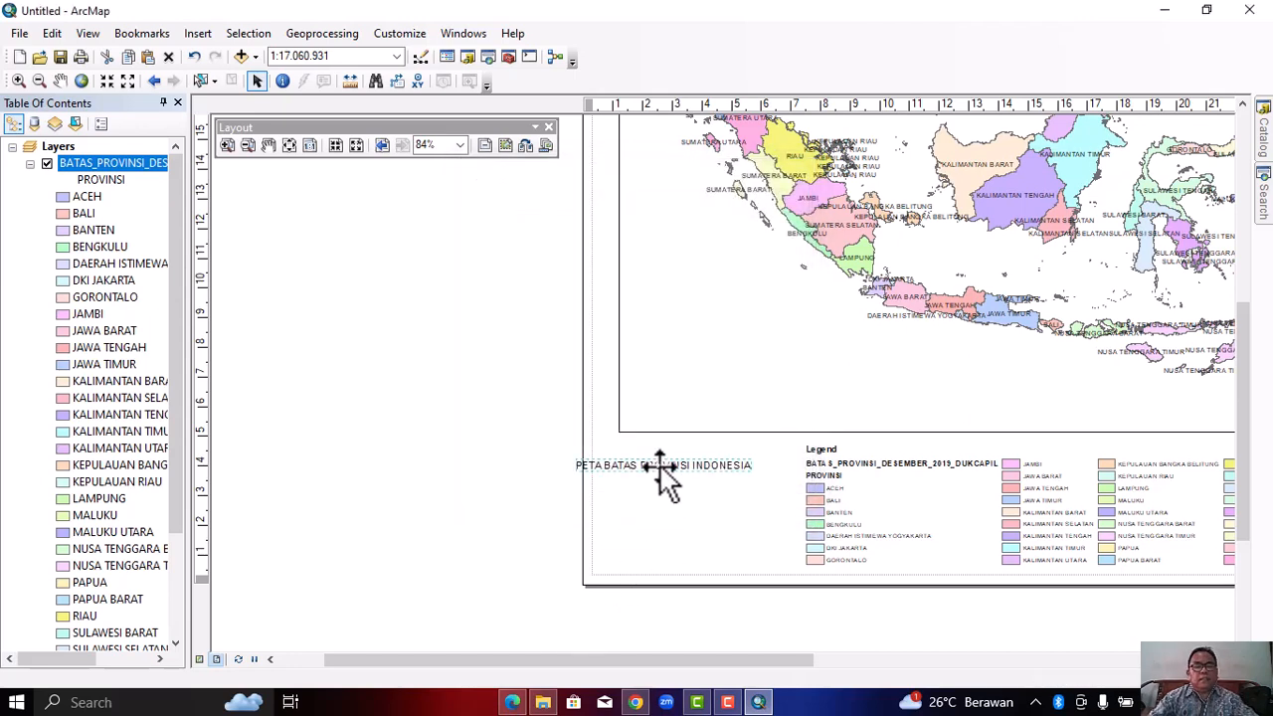
Stack two copies of the text beneath the original and change the middle line to "DISDUKCAPIL DAN BAKSURTANAL"
drag(659, 467, 689, 515)
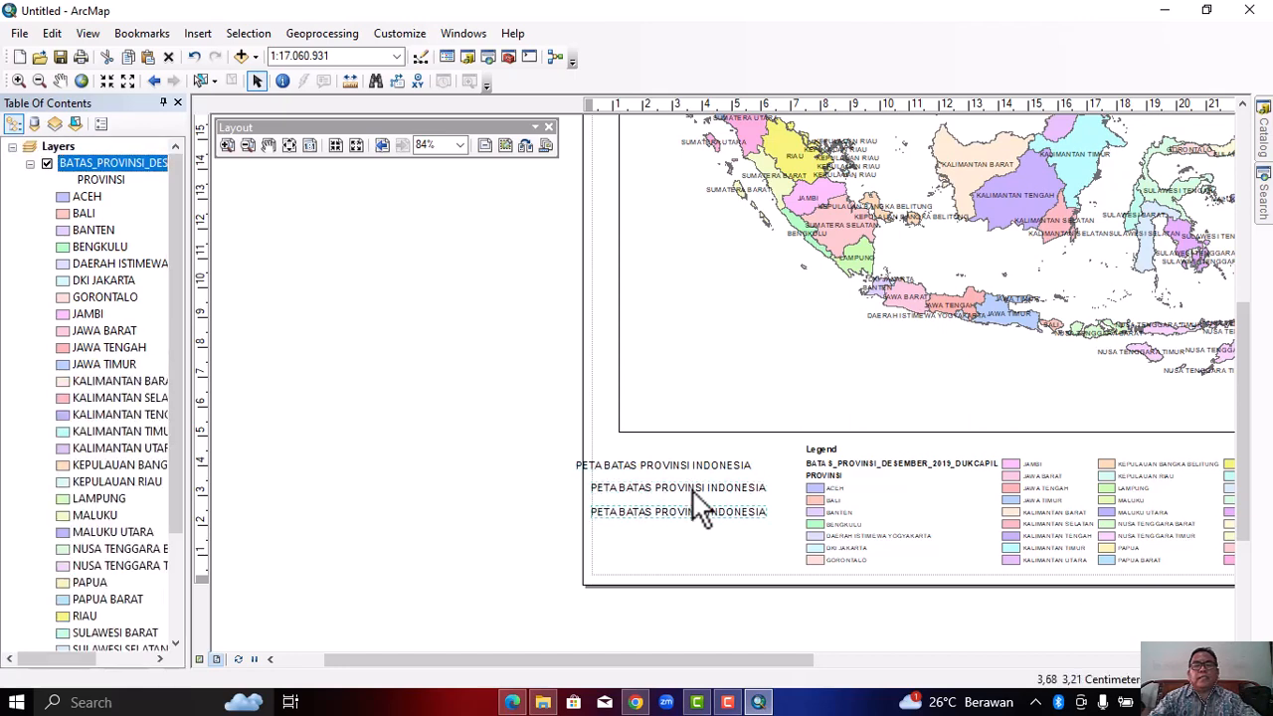
right_click(694, 485)
click(754, 475)
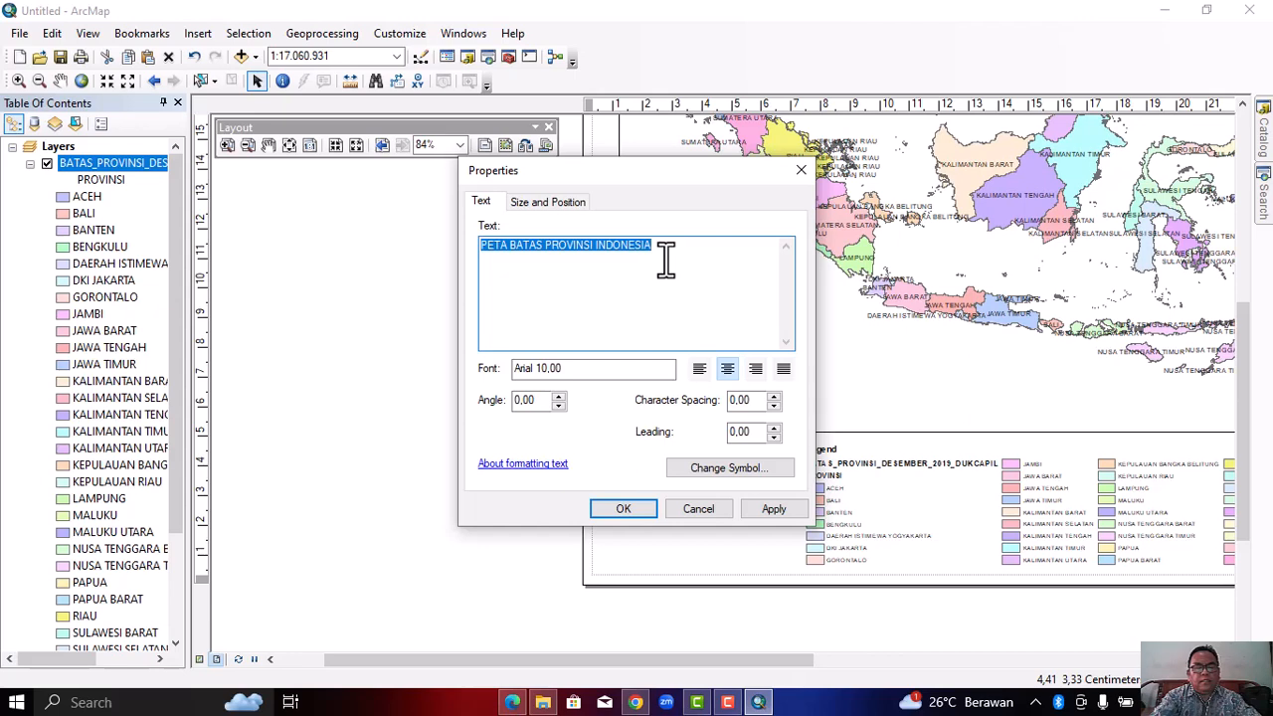
text(D)
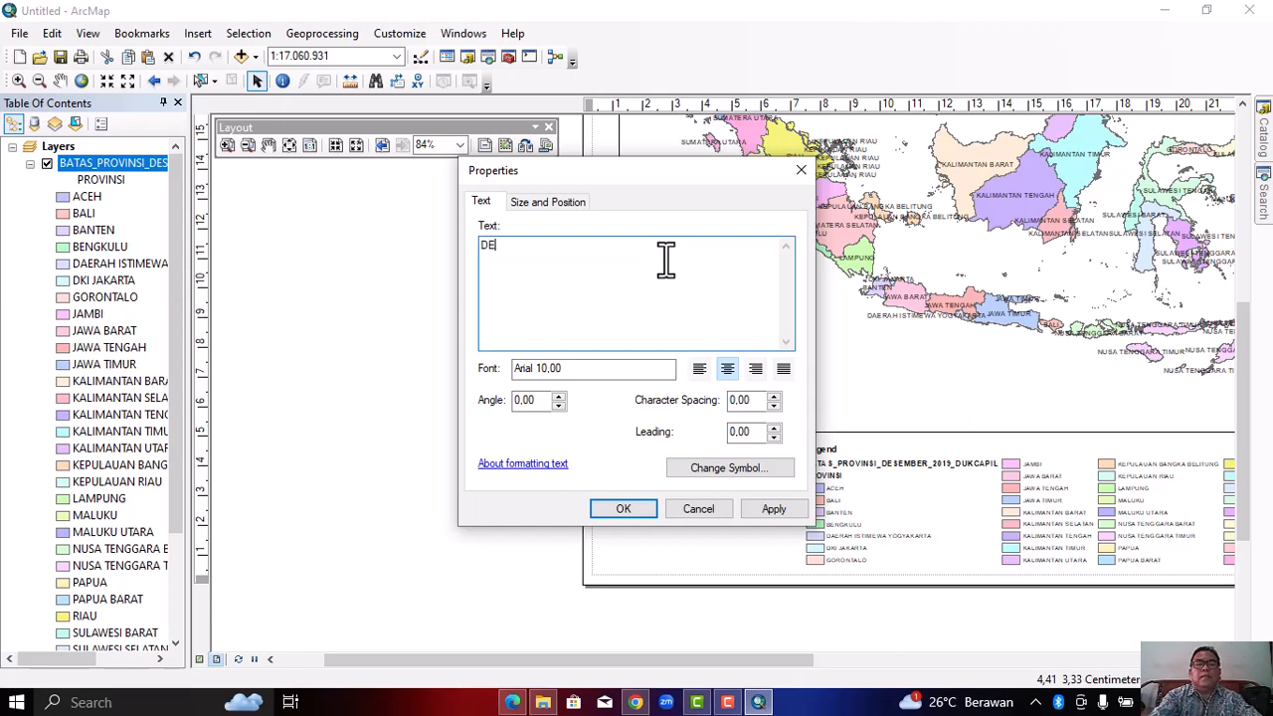
text(INDU)
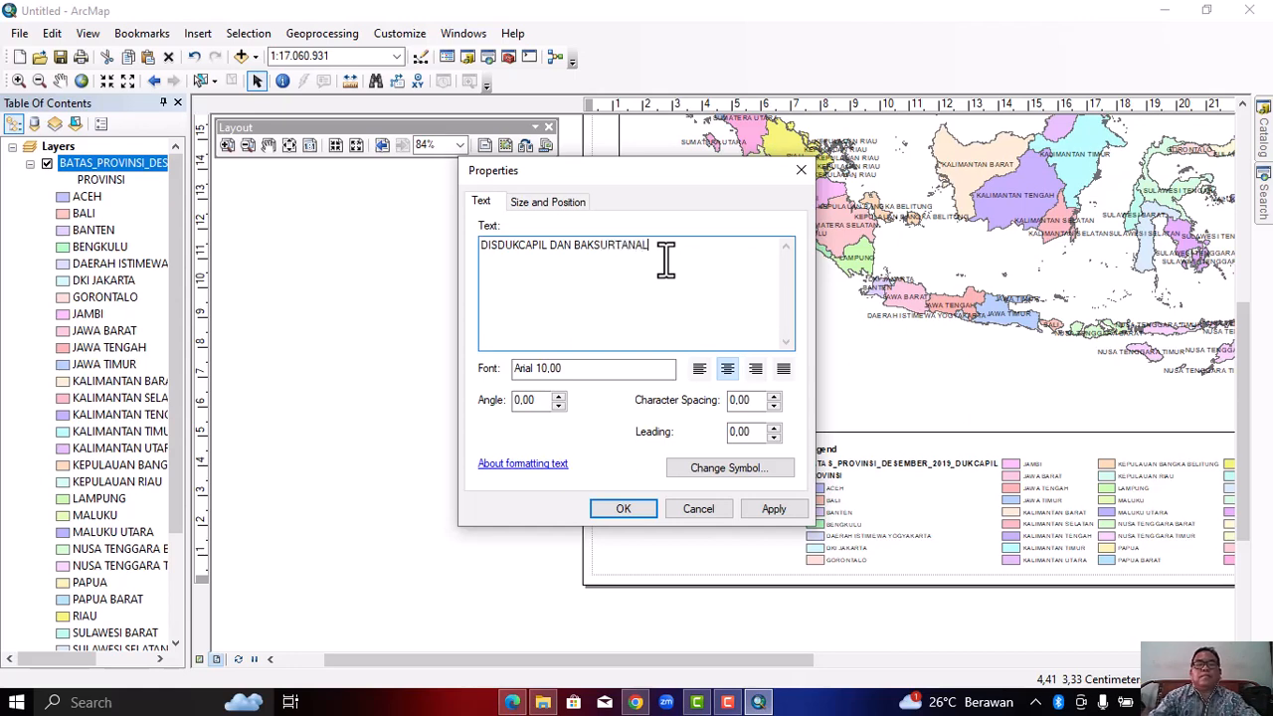
click(620, 509)
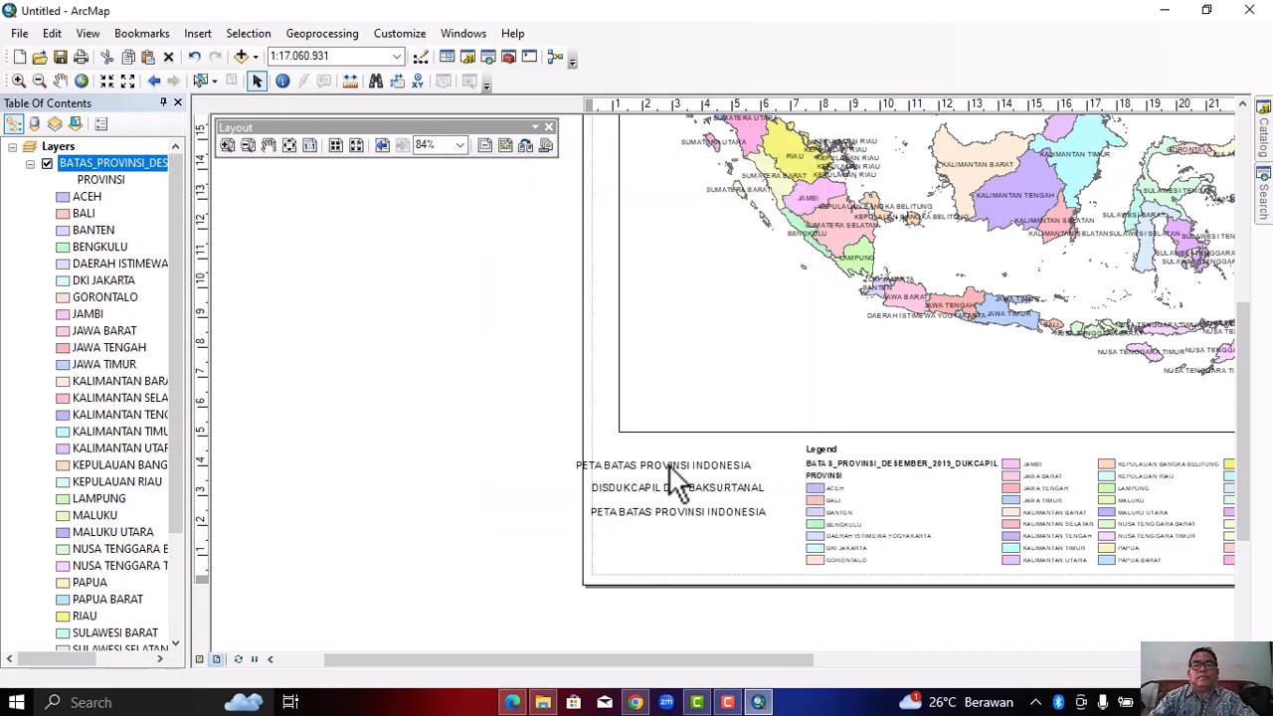
Align the top text line over the middle one and change the bottom line beside the legend to "TAHUN 24"
mouse_move(696, 464)
mouse_down()
mouse_move(716, 465)
mouse_move(695, 487)
mouse_up()
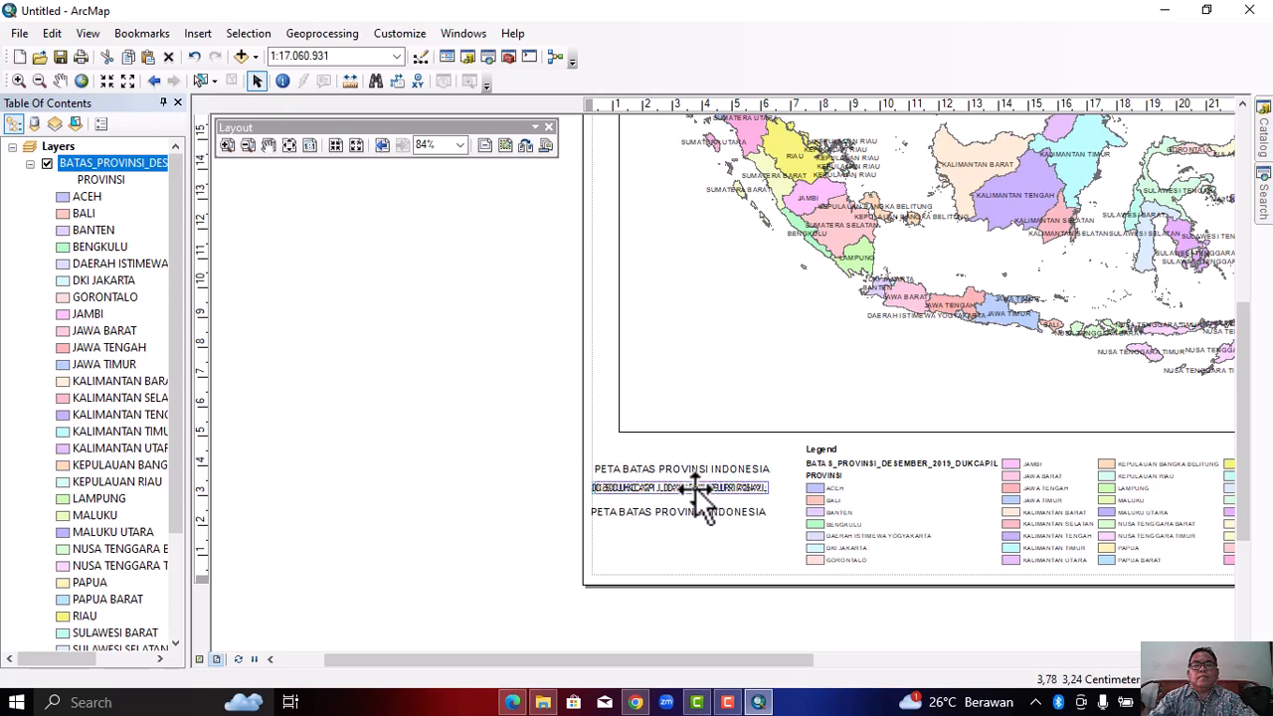
click(688, 469)
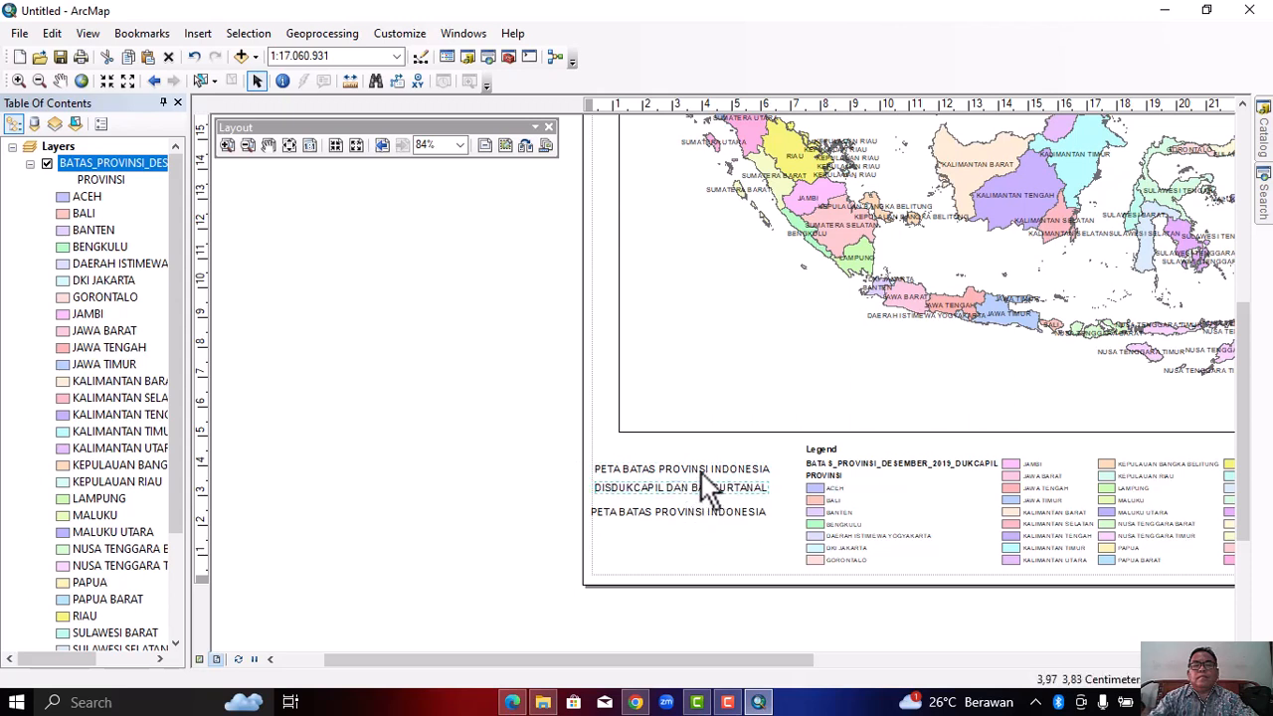
right_click(702, 513)
click(746, 509)
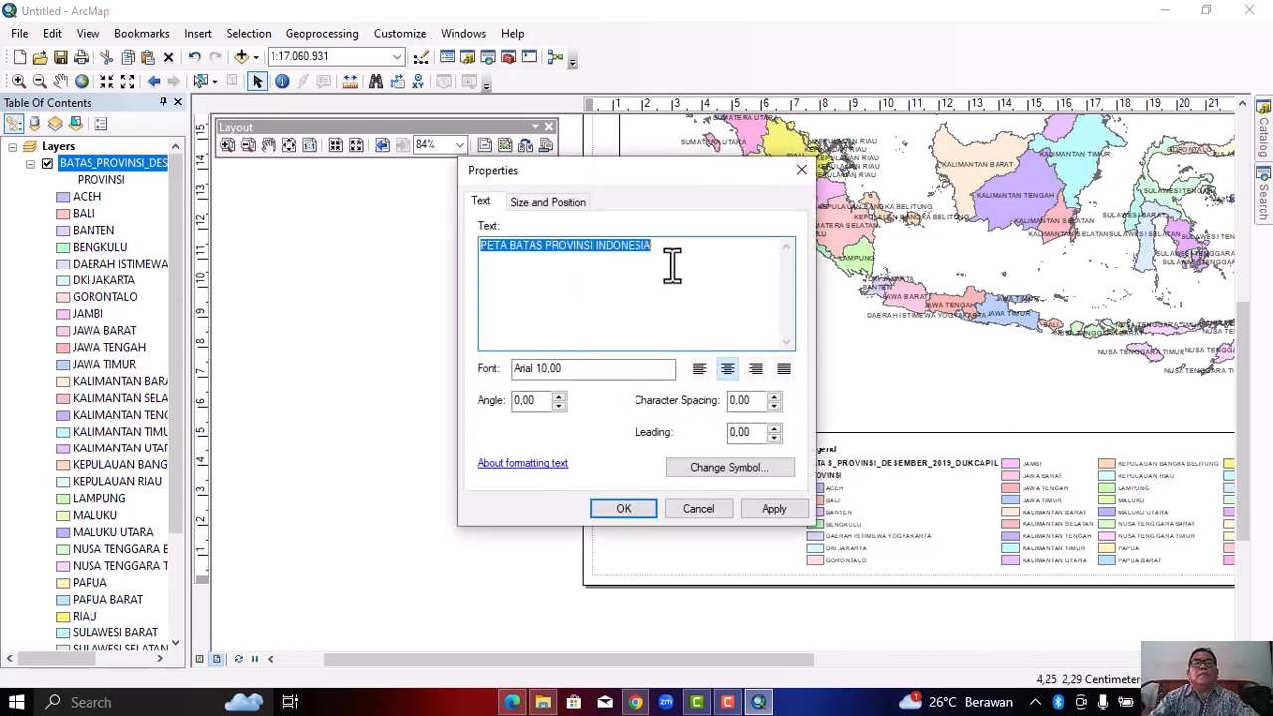
text(TAHUN 24)
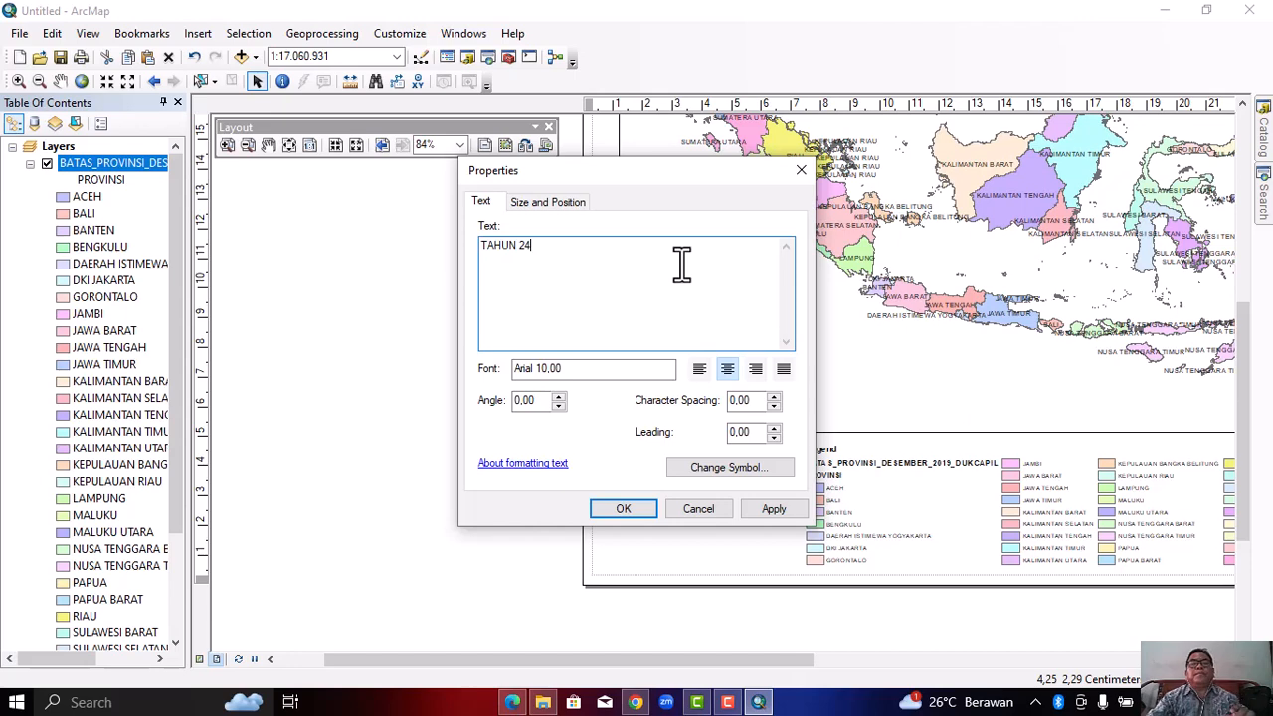
click(603, 508)
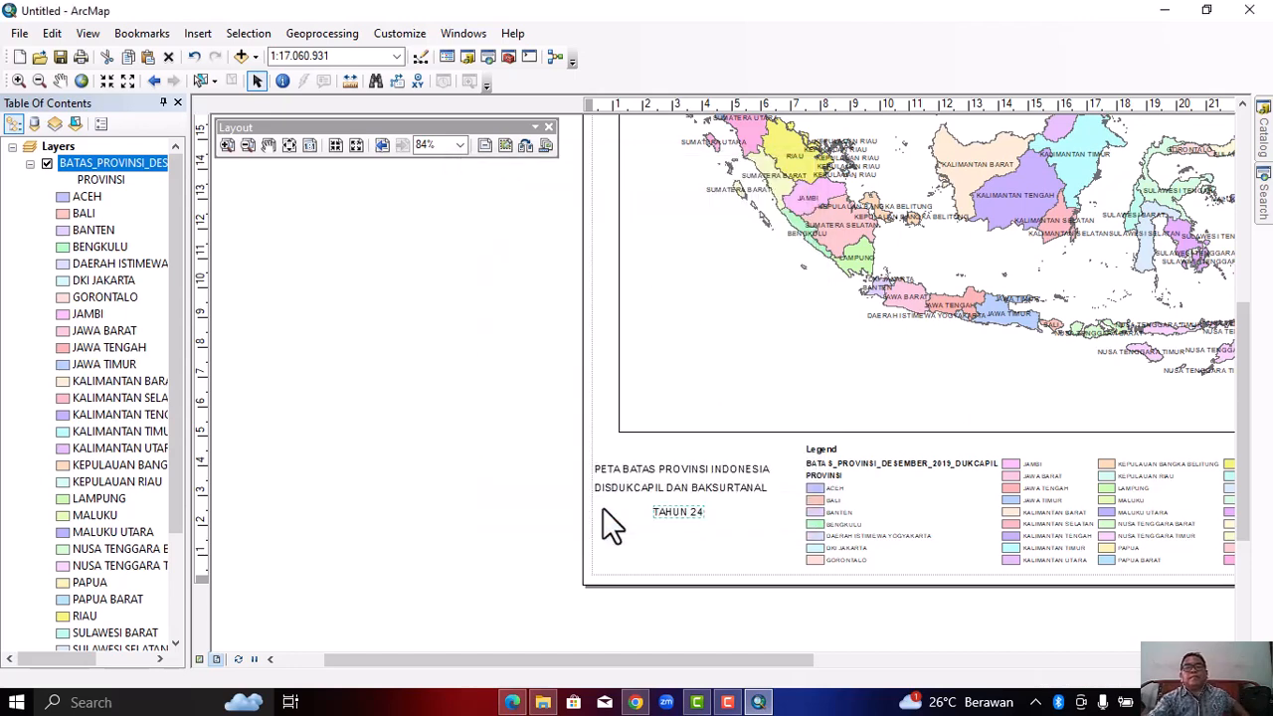
Shift the three source text lines into a compact, centred stack vertically midway beside the legend
click(687, 468)
drag(687, 468, 706, 487)
click(699, 489)
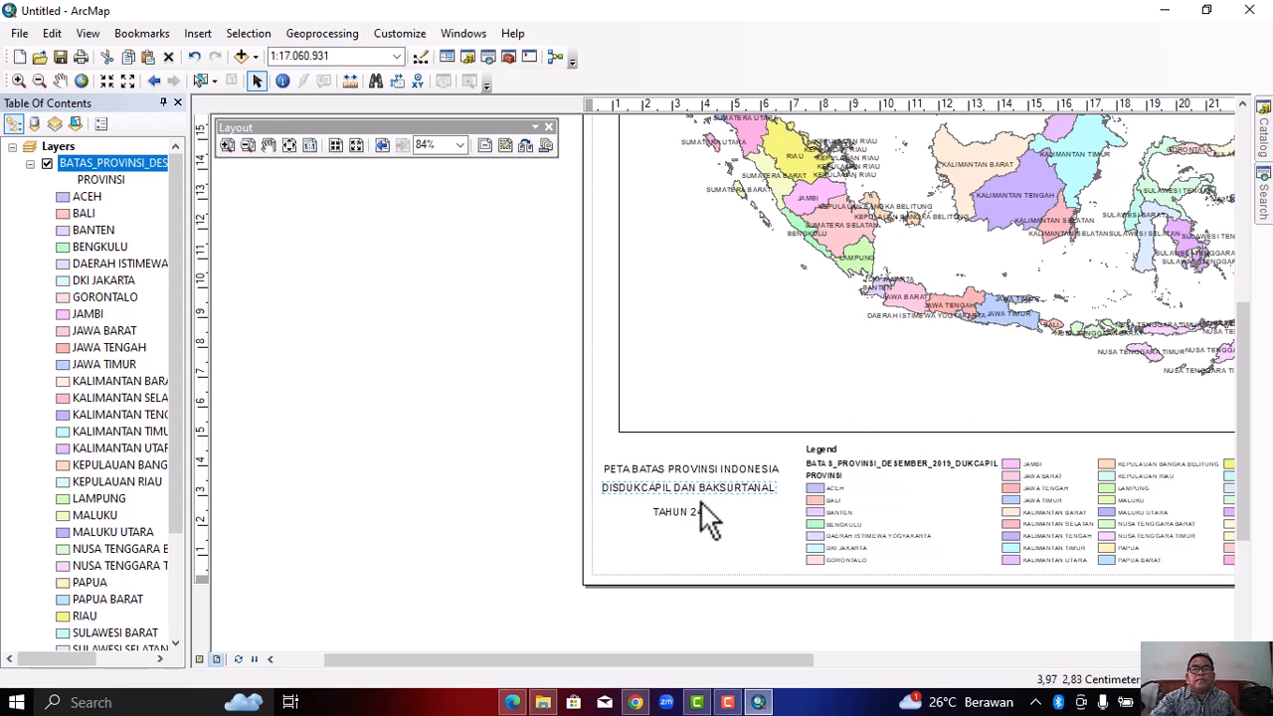
drag(693, 520, 696, 537)
key(Delete)
drag(705, 489, 711, 514)
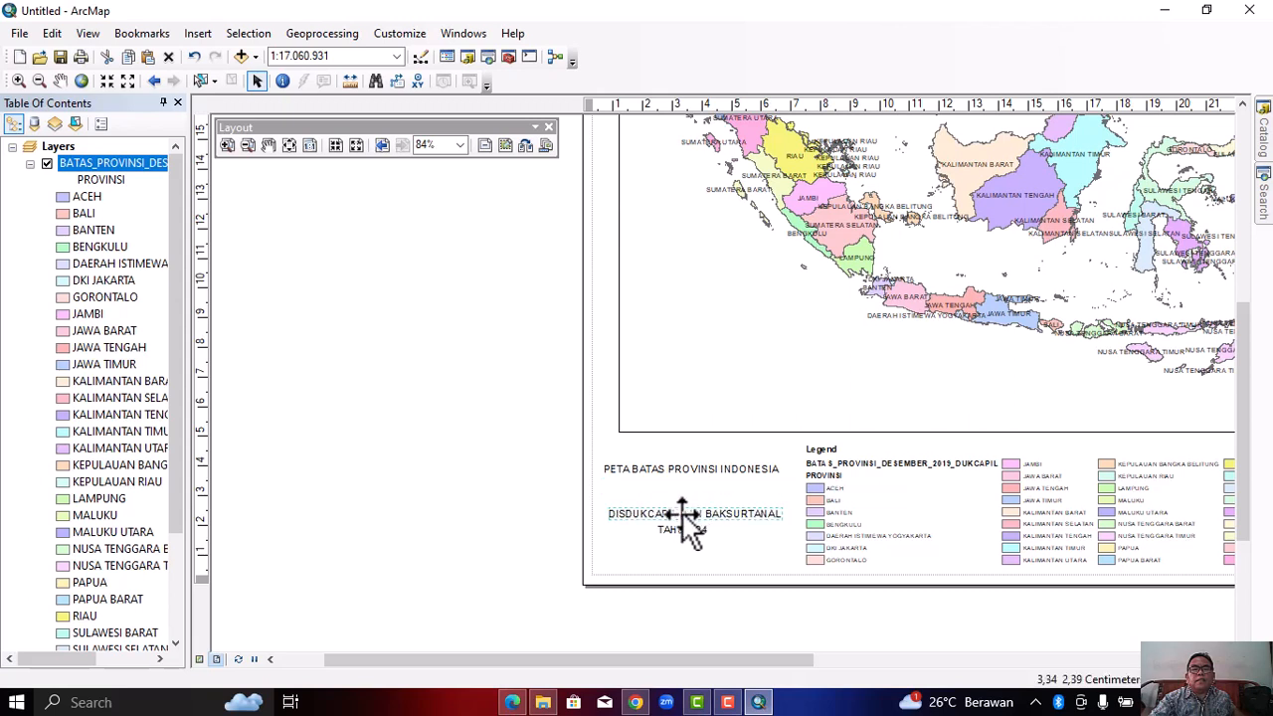
drag(709, 469, 713, 497)
click(426, 444)
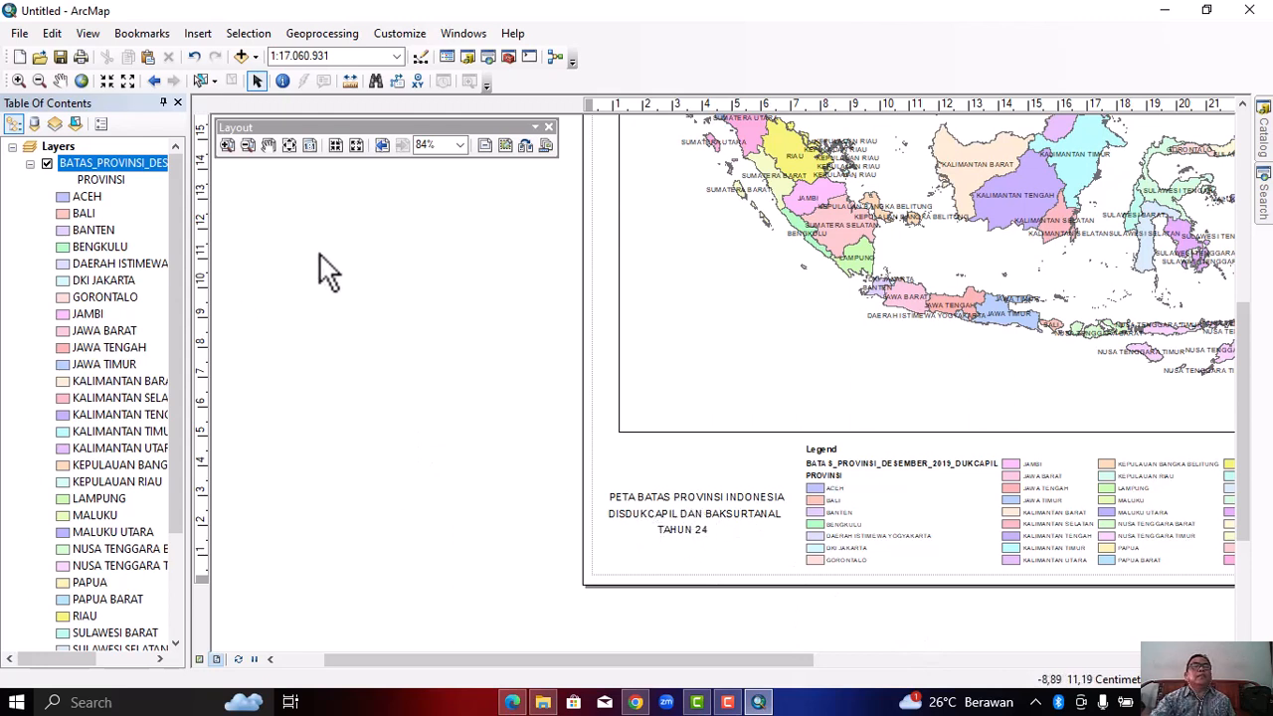
Insert a neatline placed around all elements with a 1.5 Point border
click(197, 36)
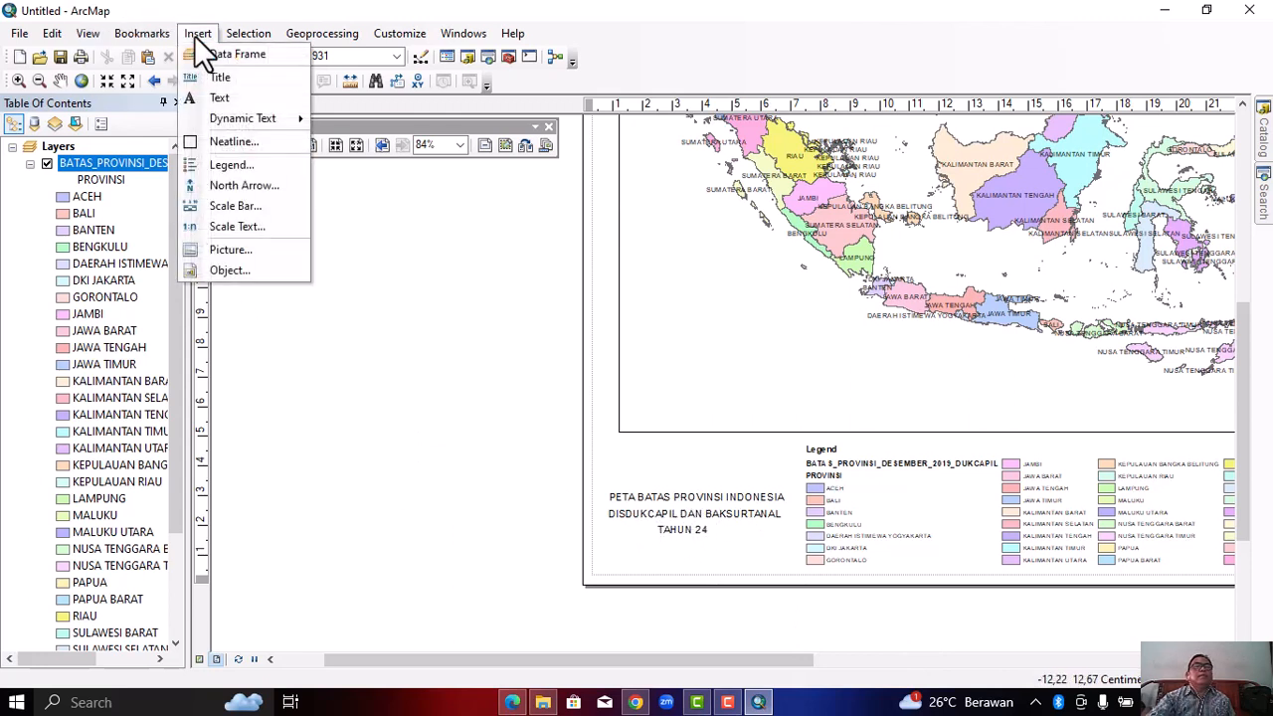
click(220, 142)
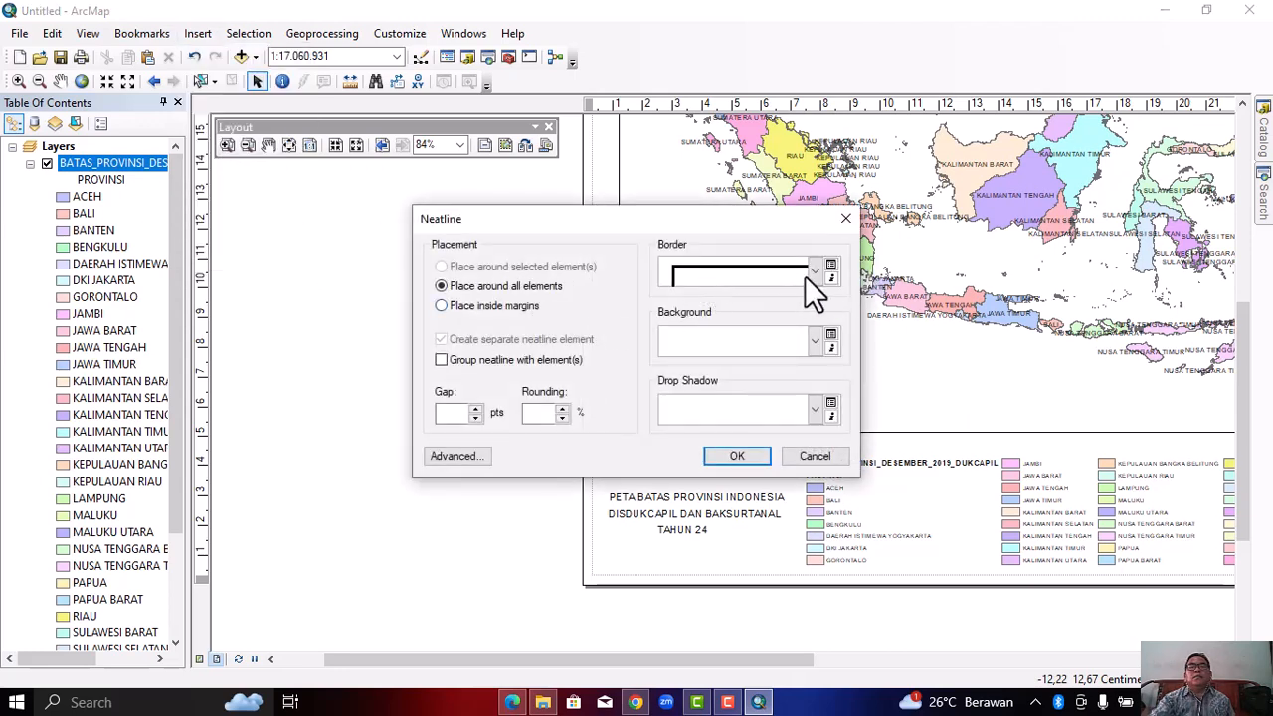
click(816, 272)
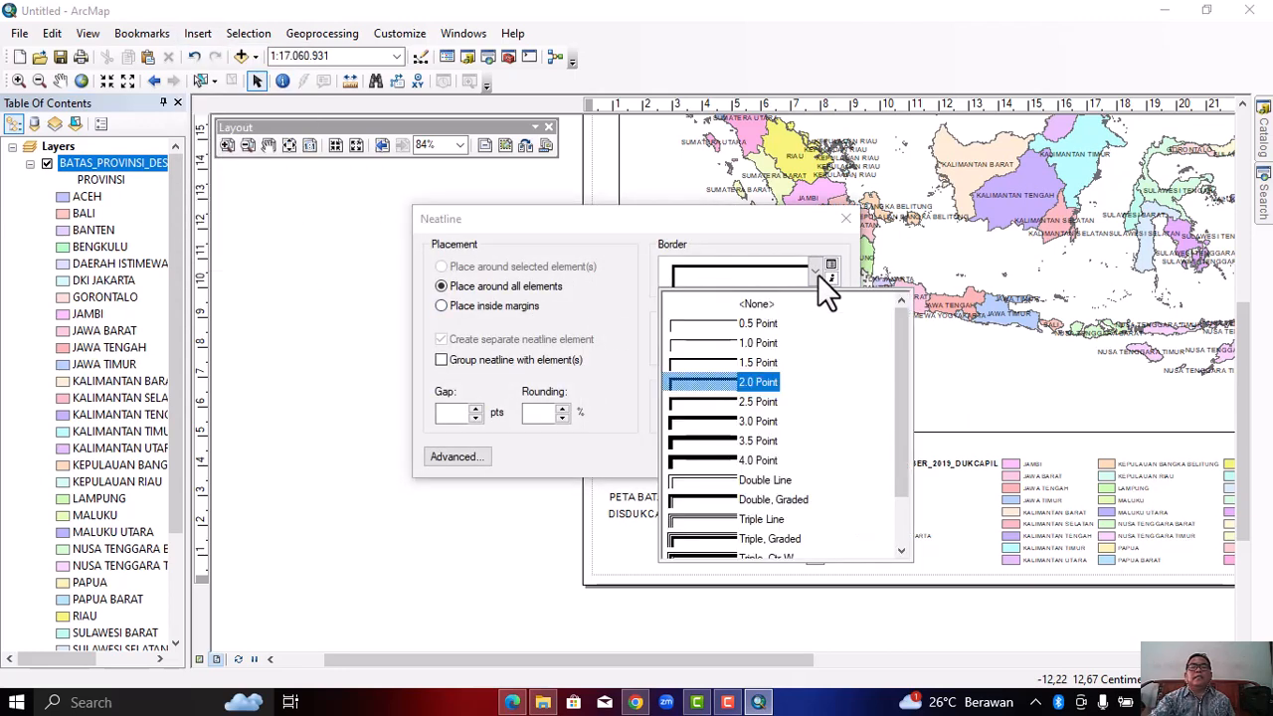
click(695, 364)
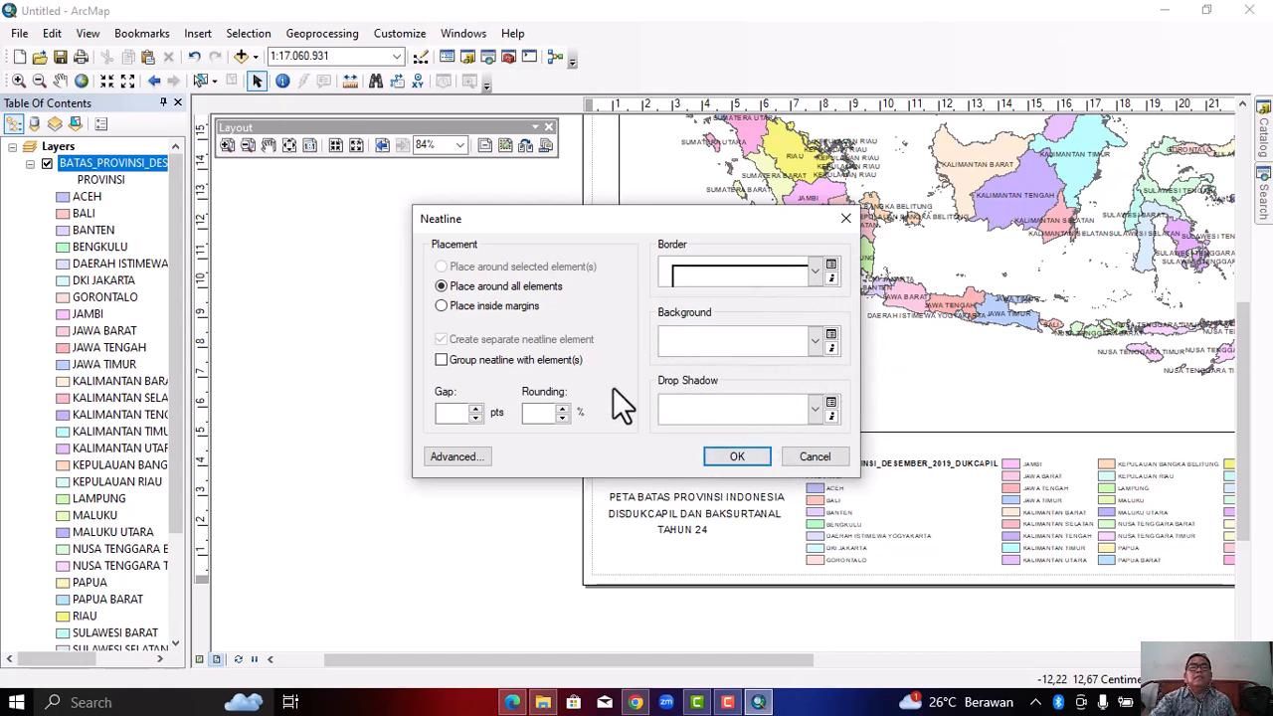
click(441, 305)
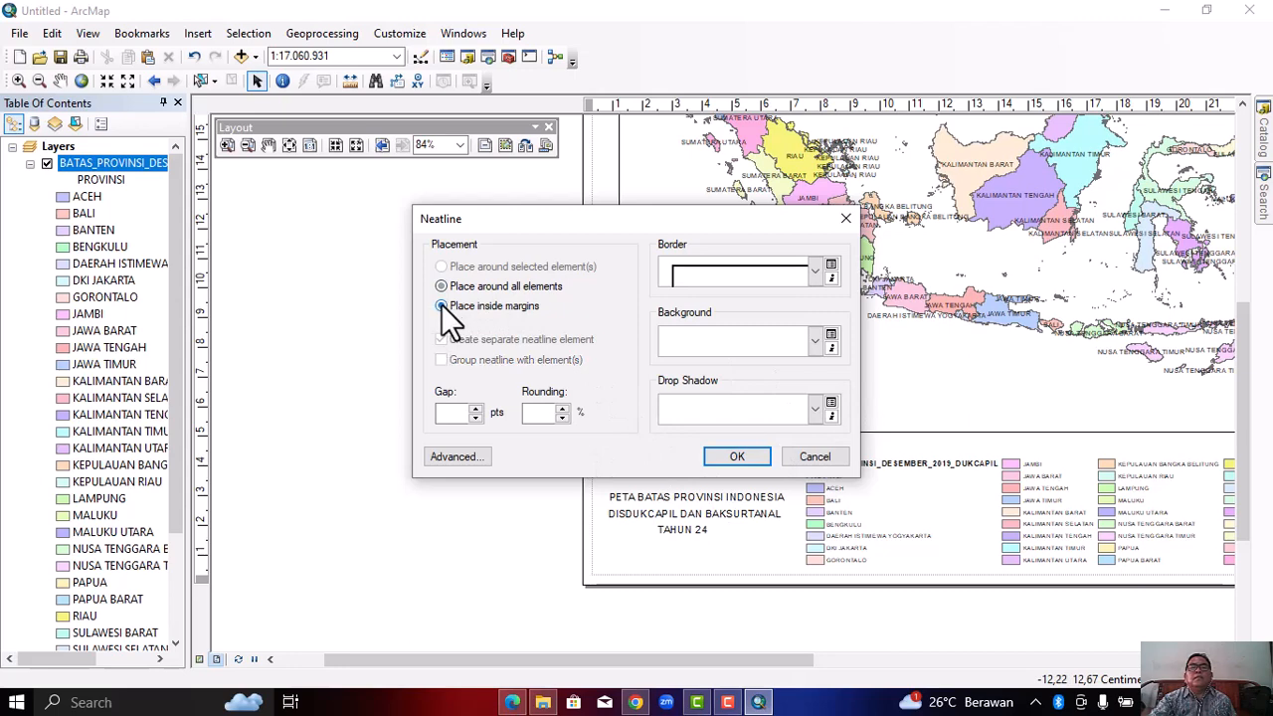
click(441, 285)
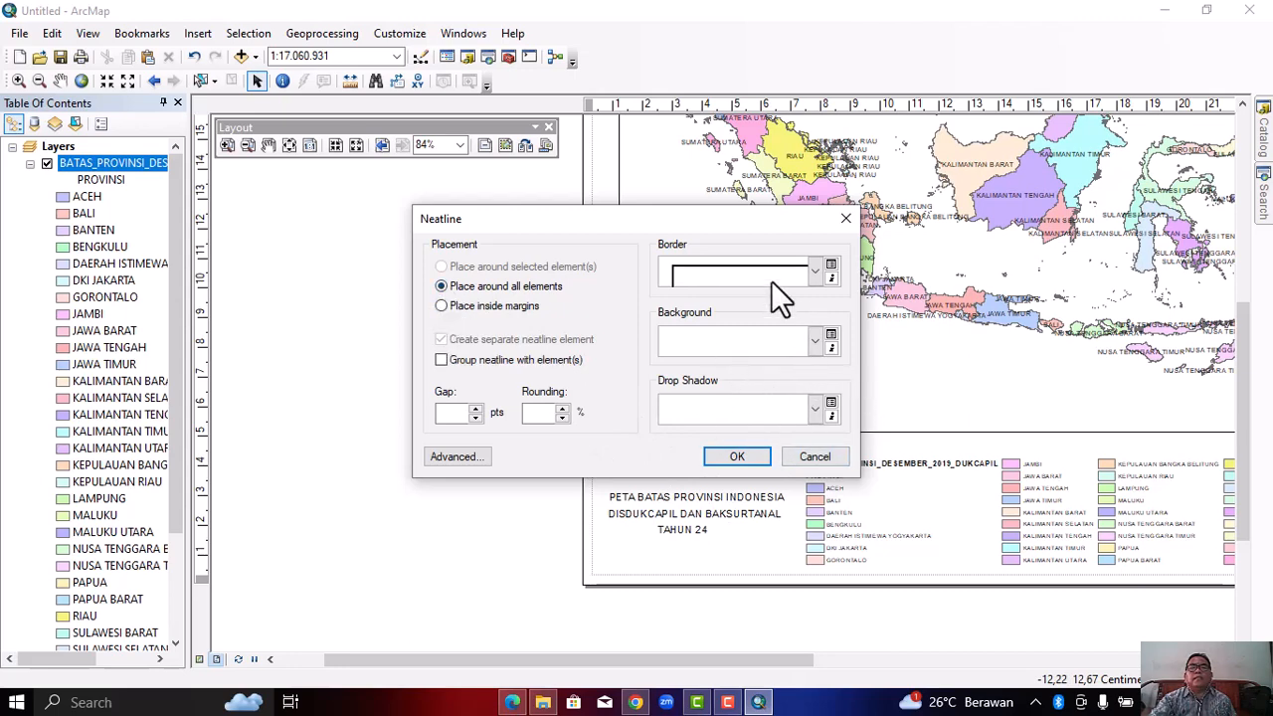
click(737, 456)
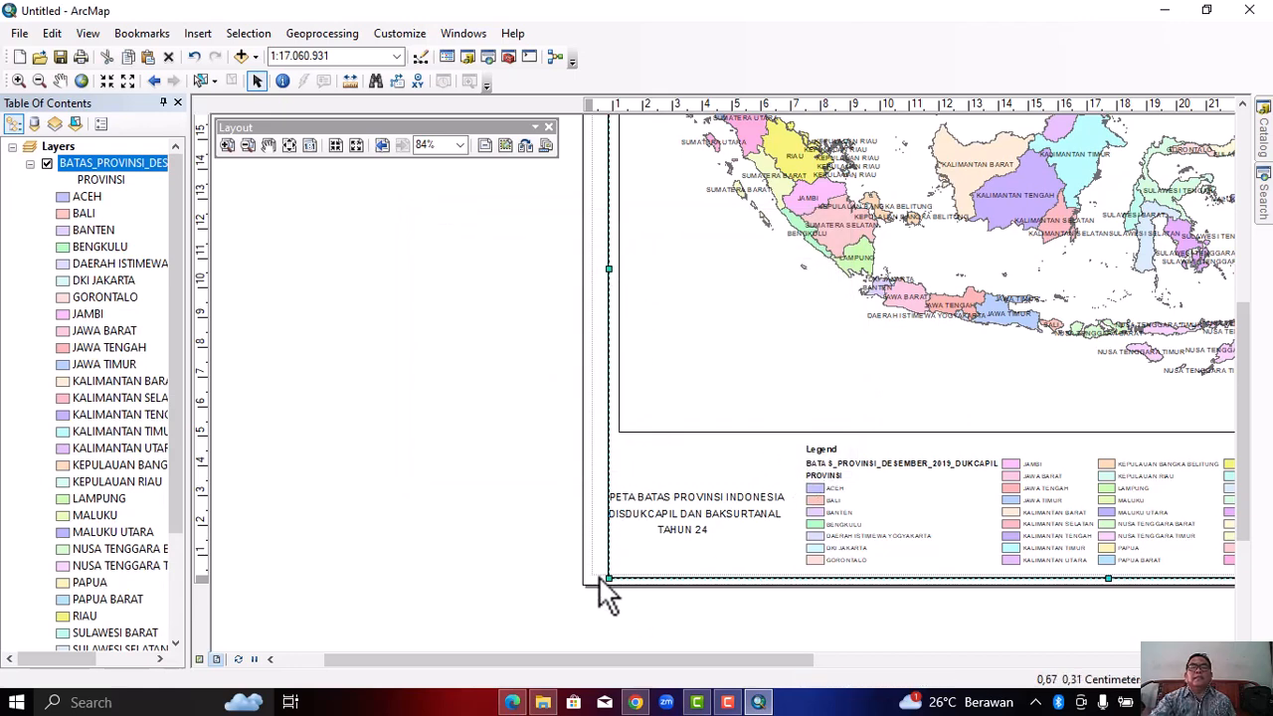
Shrink and move the neatline so it forms a small box around the three text lines beside the legend
drag(609, 579, 833, 420)
scroll(972, 407, down, 1)
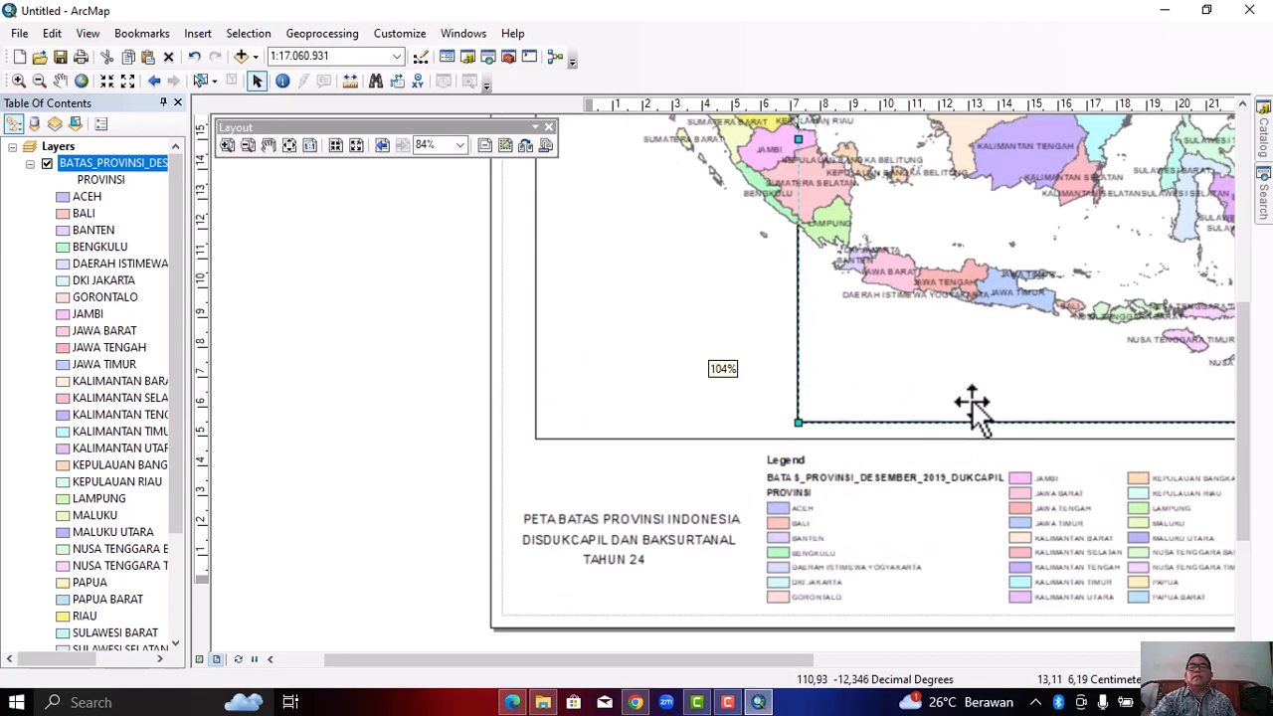
scroll(972, 407, up, 2)
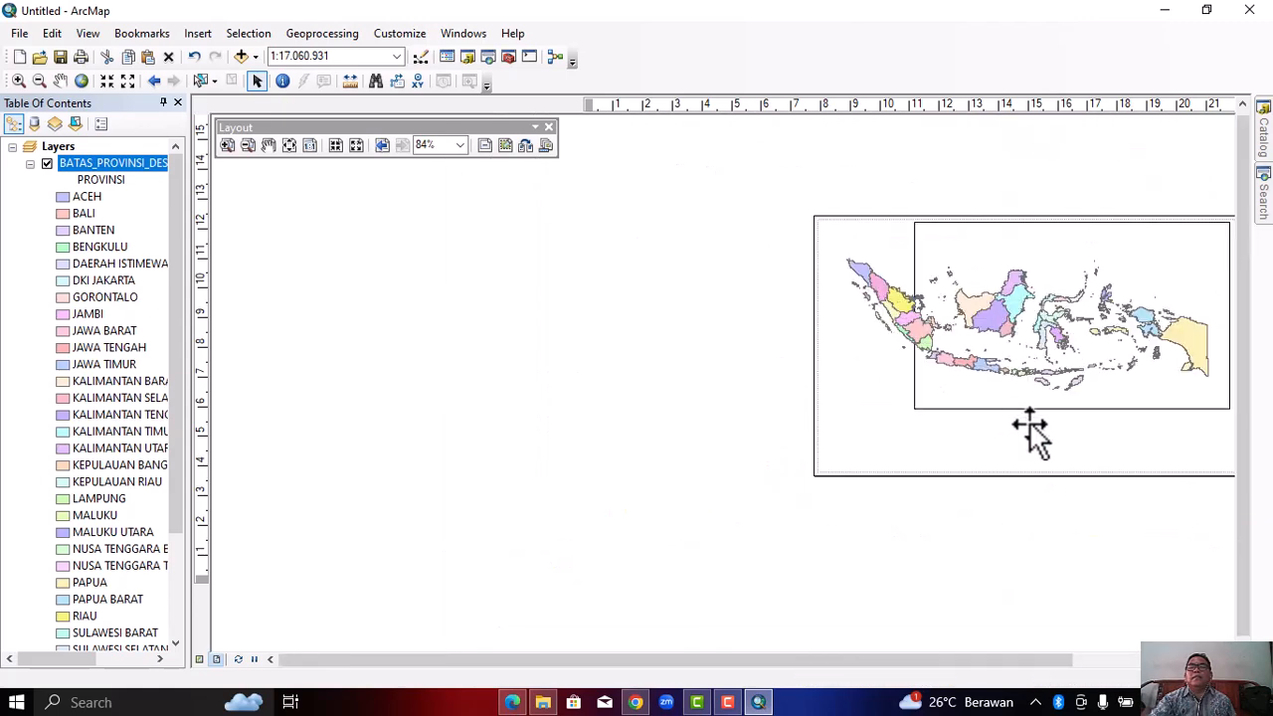
drag(915, 407, 985, 369)
drag(990, 283, 665, 455)
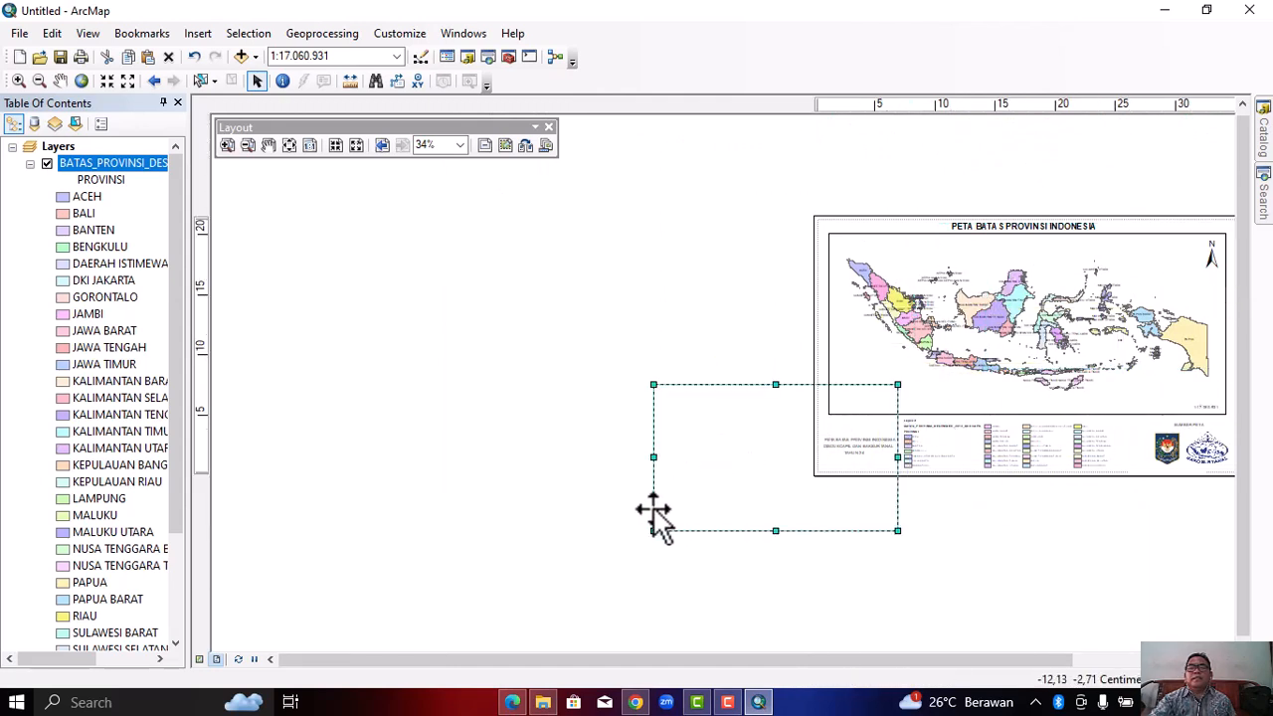
drag(653, 528, 815, 501)
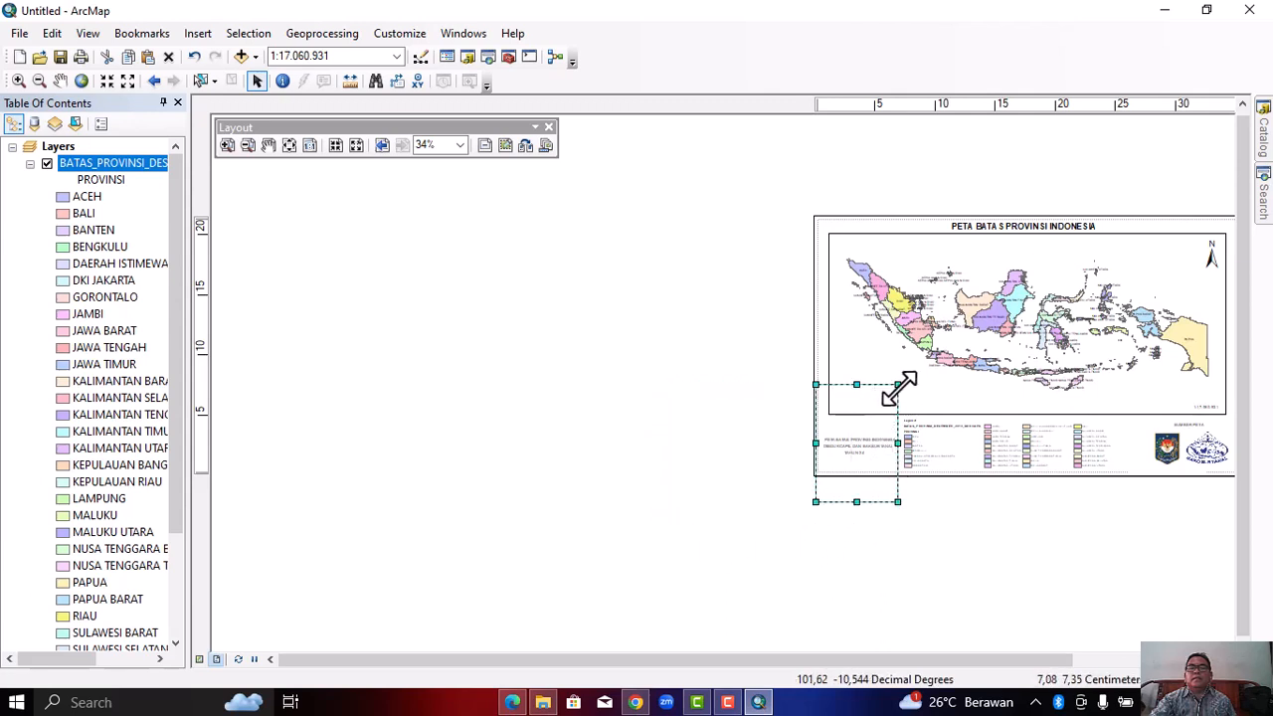
drag(897, 423, 897, 422)
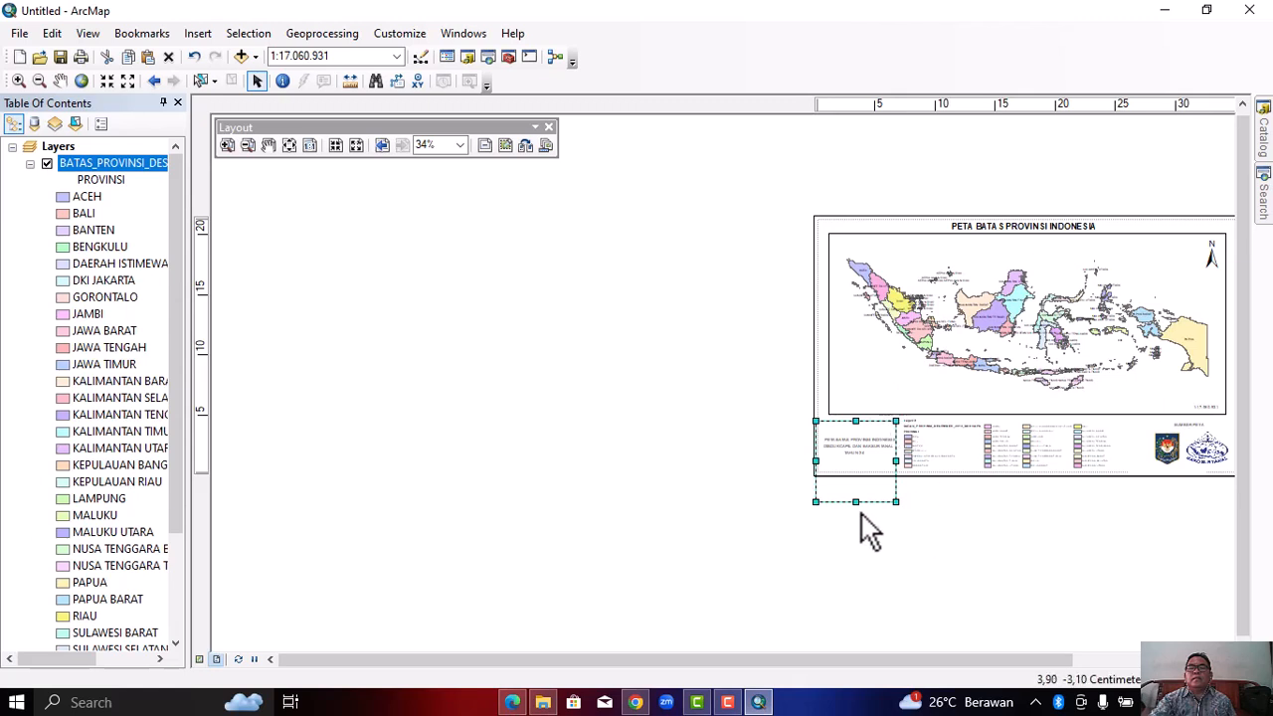
drag(857, 504, 856, 473)
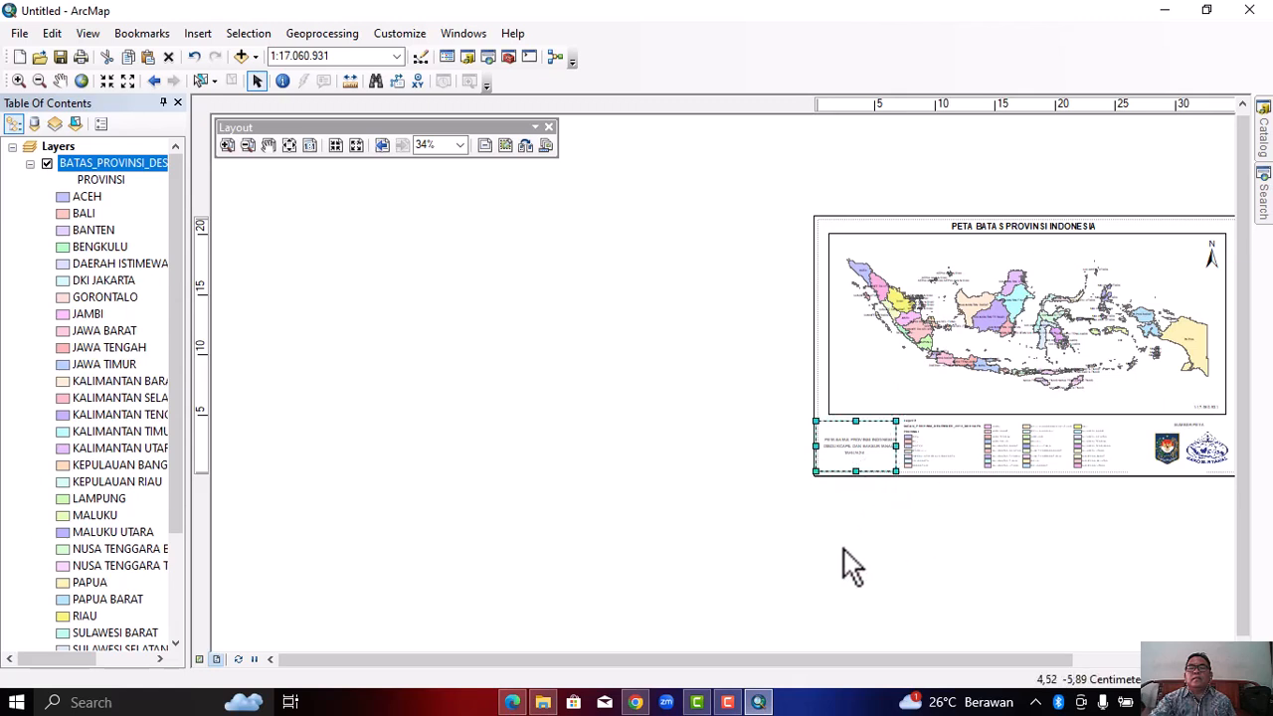
click(603, 510)
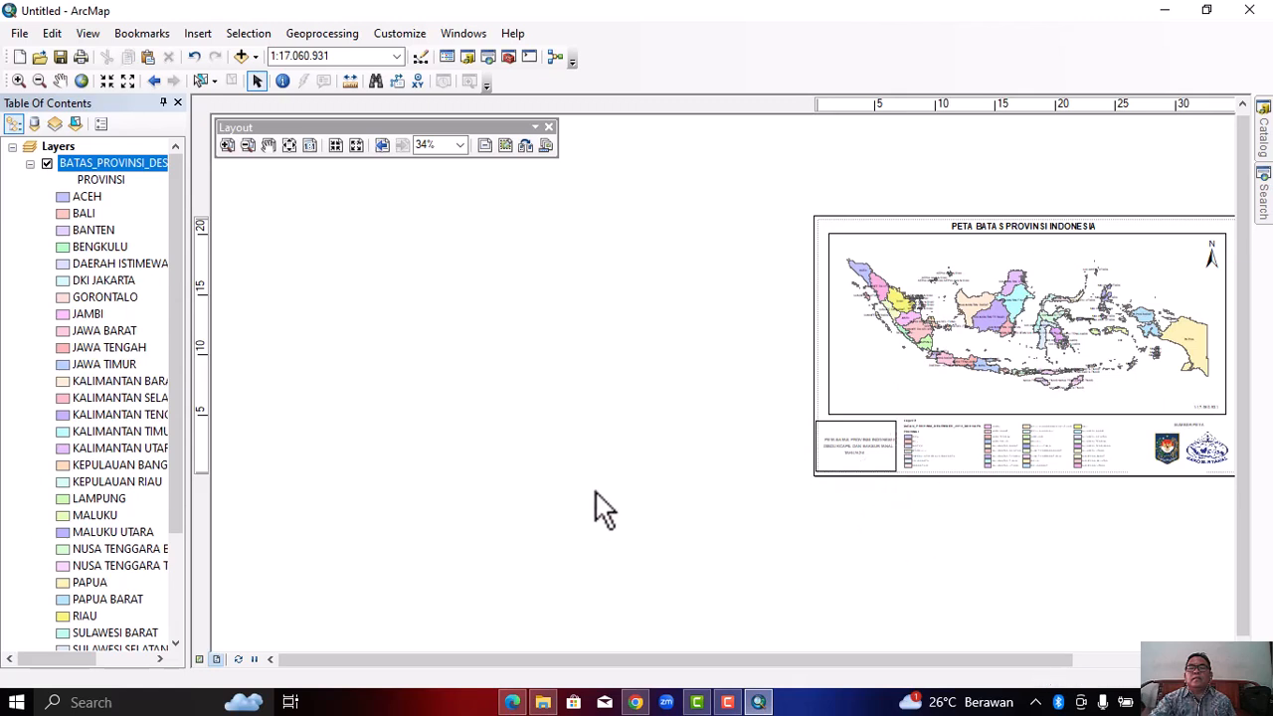
Move the box around the three text lines slightly right so it sits inside the page margin
click(875, 438)
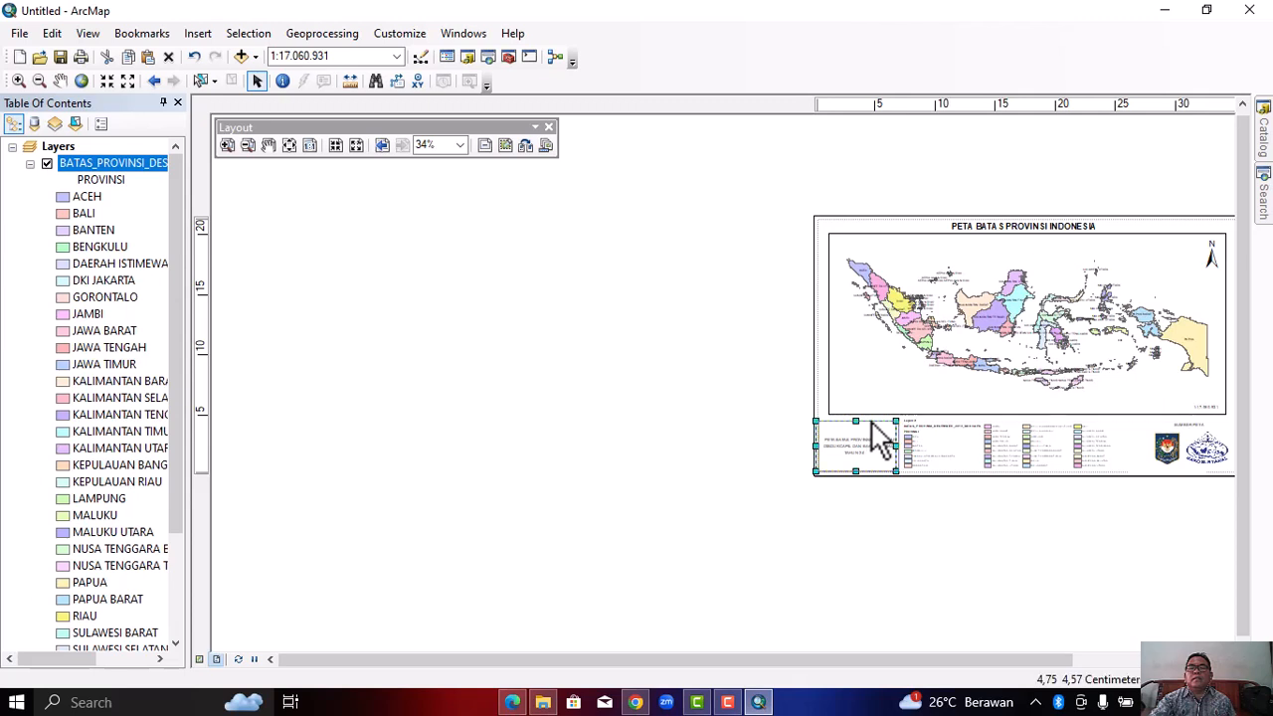
drag(872, 424, 877, 424)
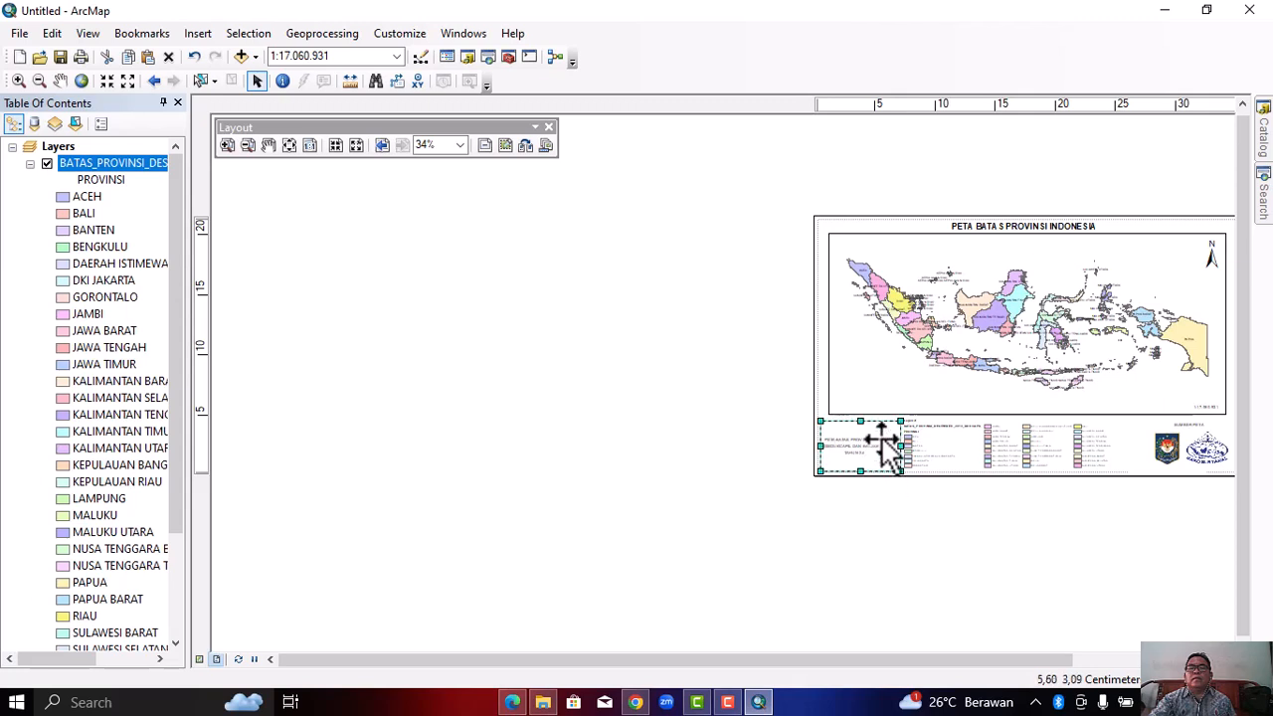
click(843, 534)
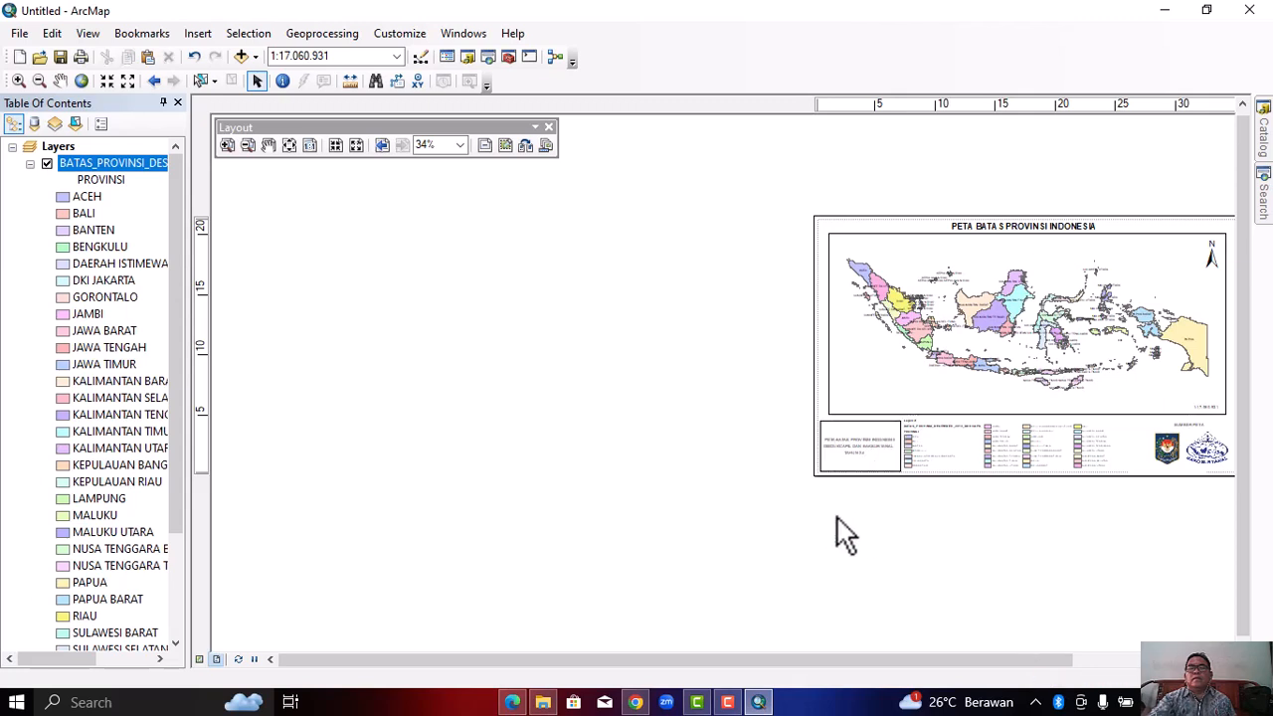
Duplicate the text box frame and fit the copy around the "SUMBER PETA" heading and the two logos
click(895, 470)
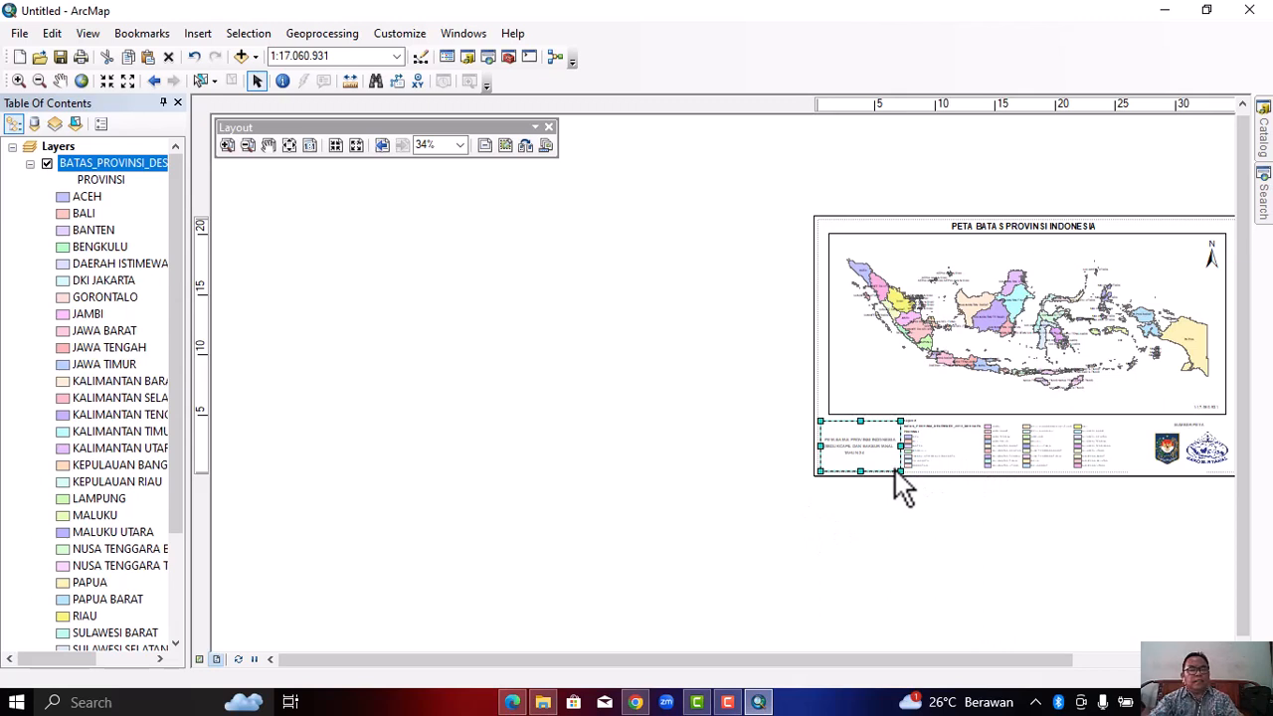
drag(894, 470, 1150, 537)
drag(821, 658, 1049, 658)
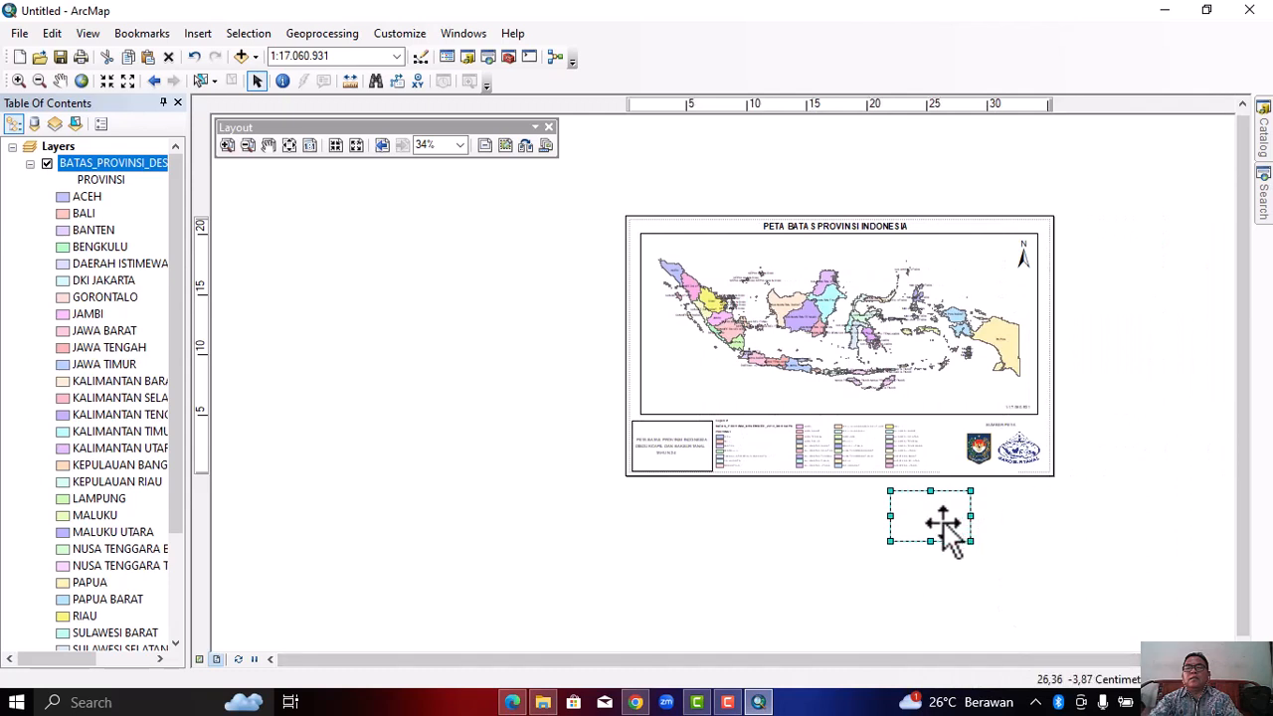
click(1010, 455)
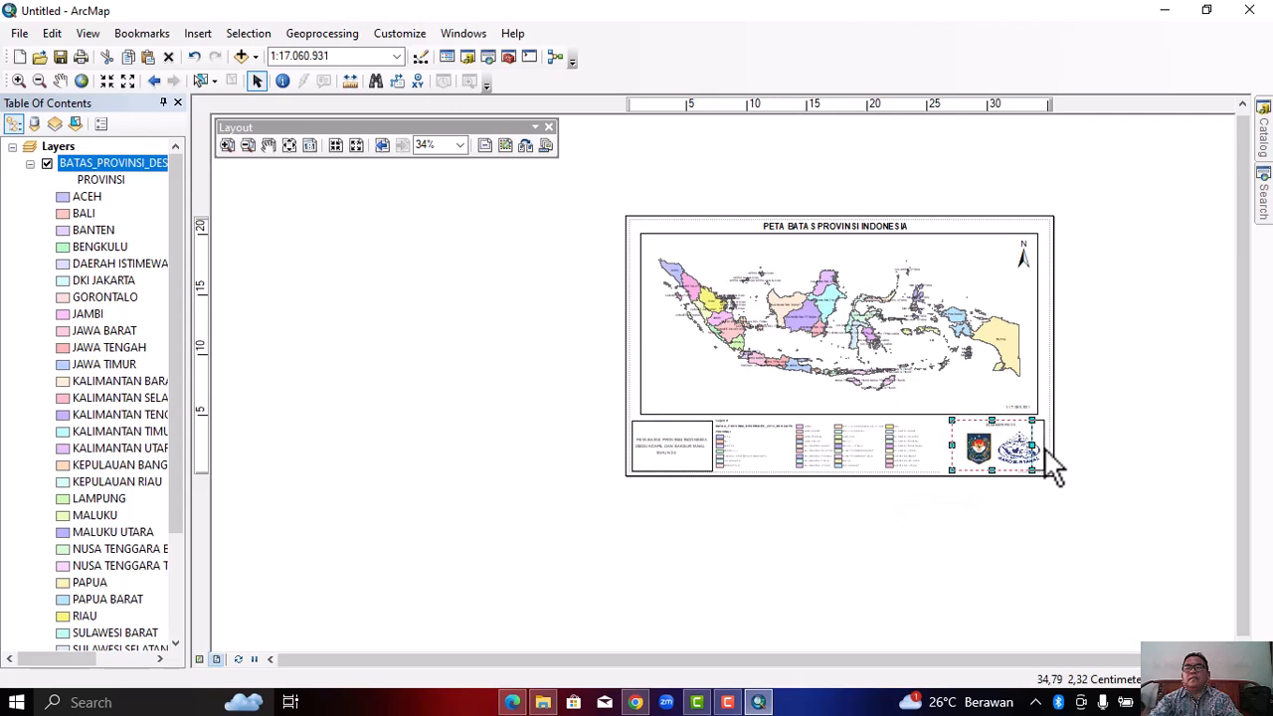
click(971, 527)
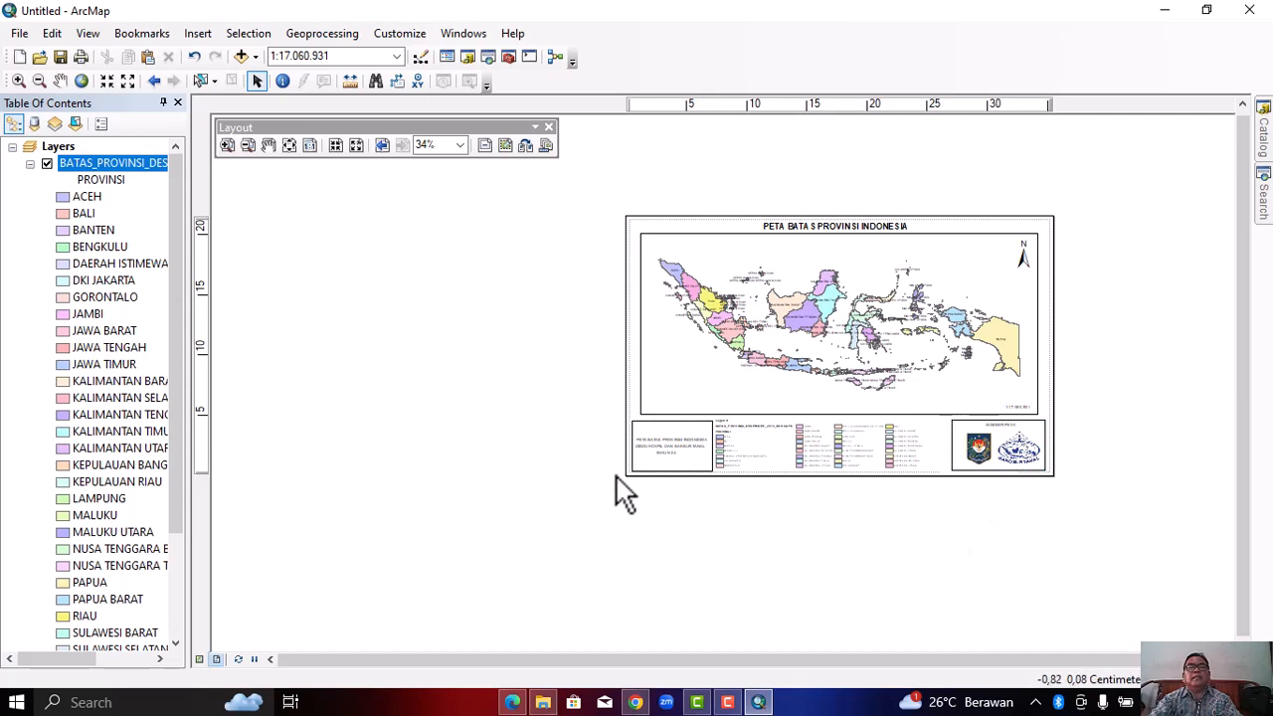
Open the map data frame's grid settings and start a new reference grid
click(335, 146)
click(335, 147)
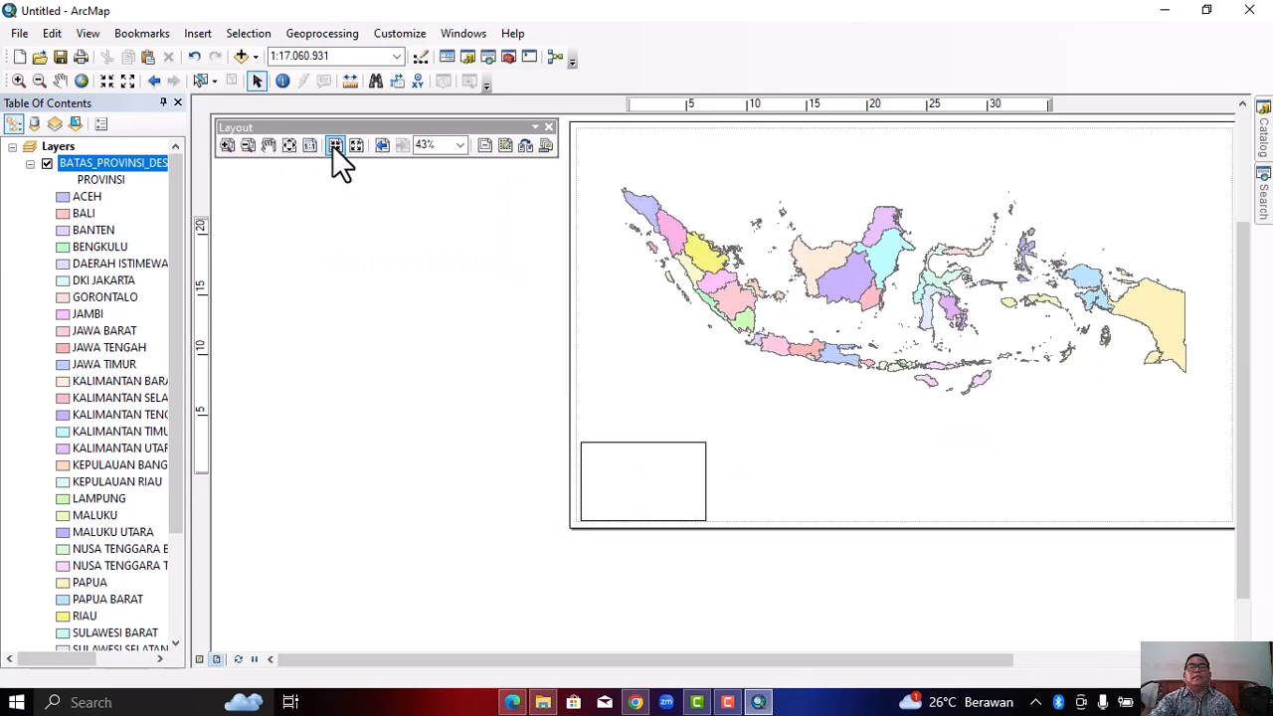
click(335, 147)
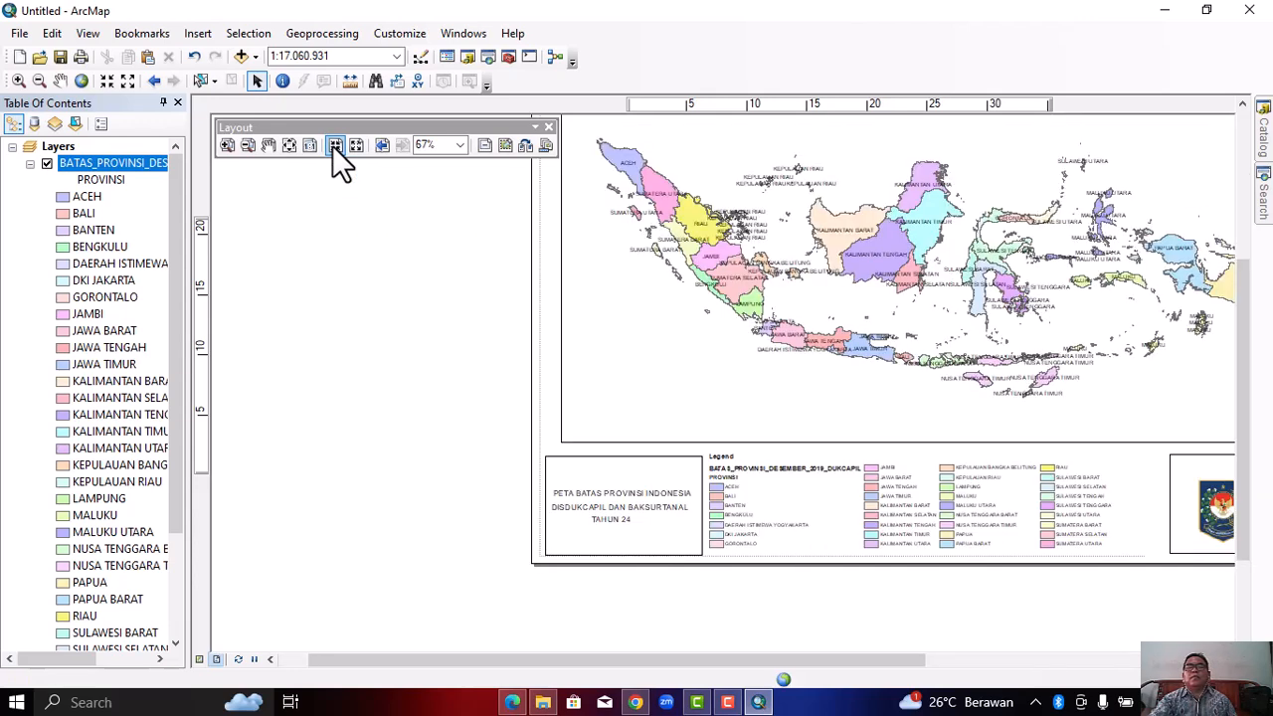
drag(739, 659, 869, 666)
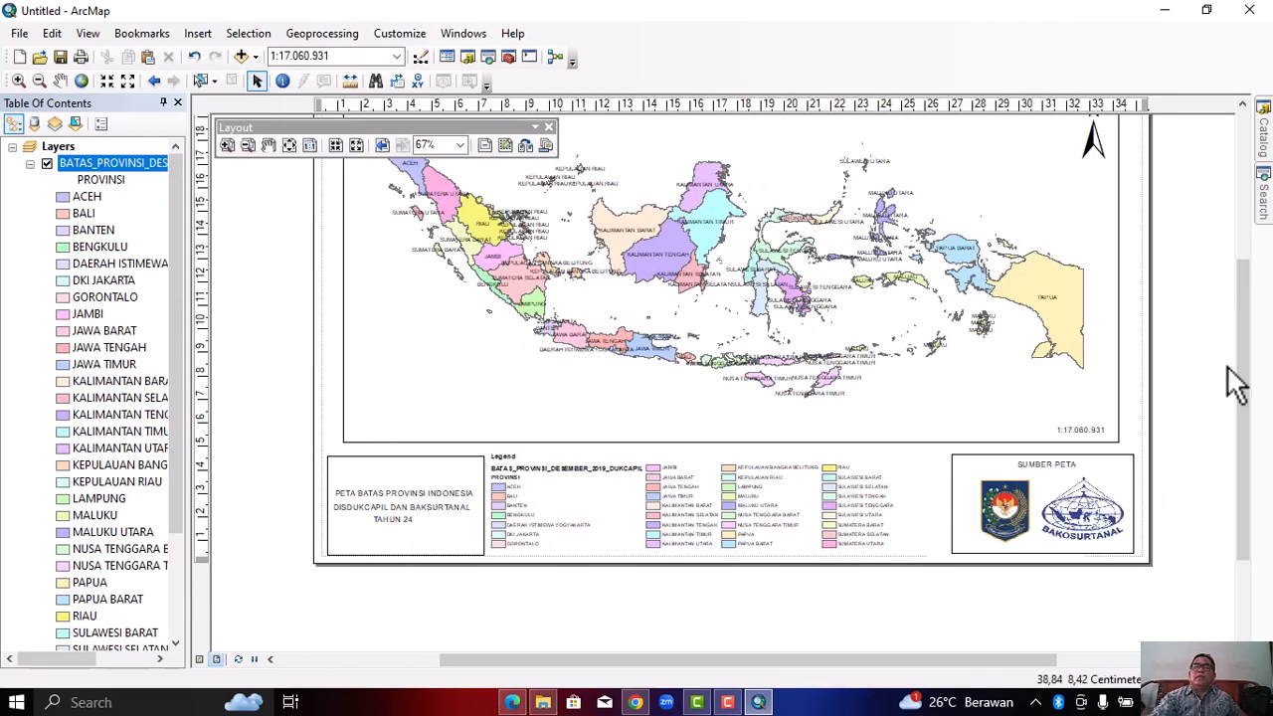
drag(1253, 406, 1257, 332)
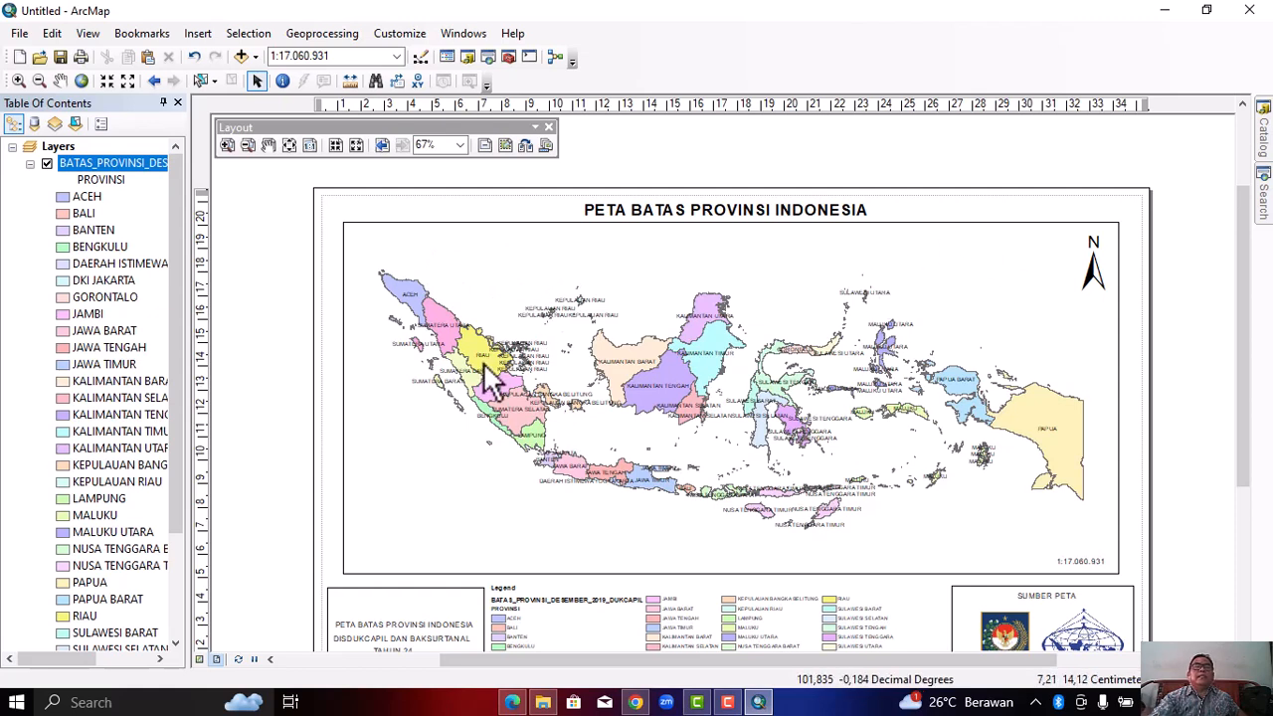
click(396, 238)
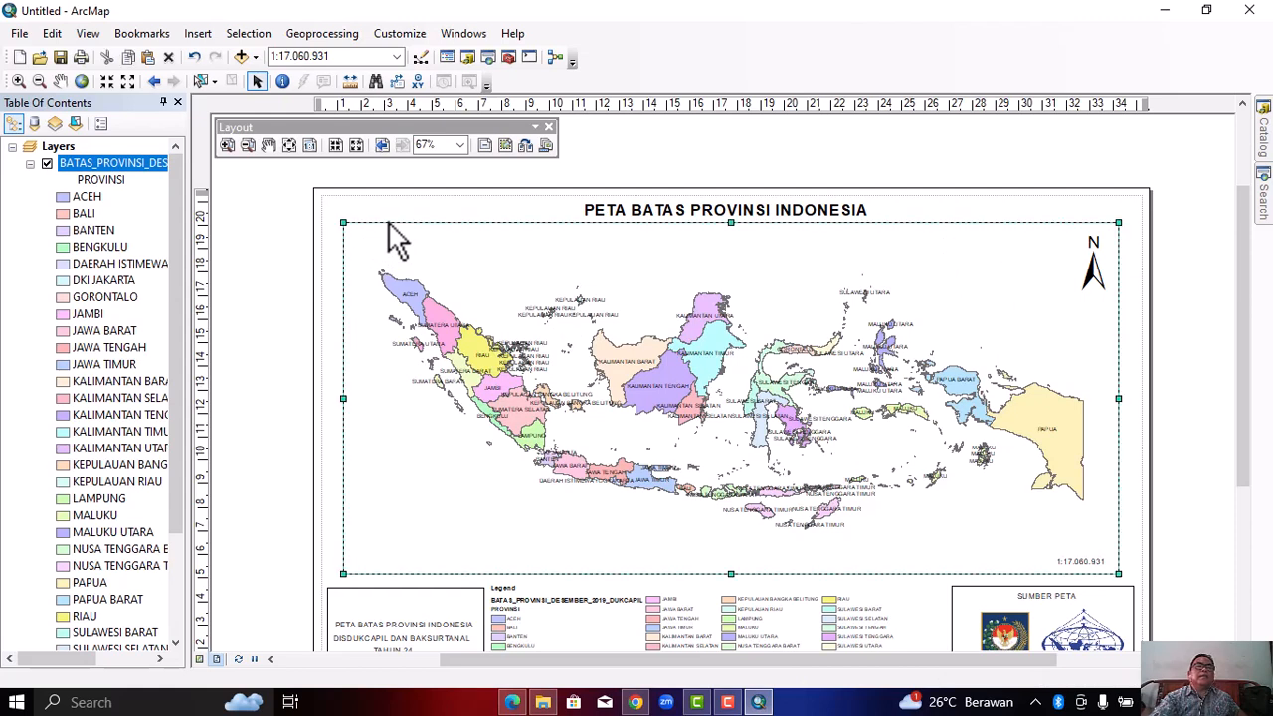
right_click(398, 229)
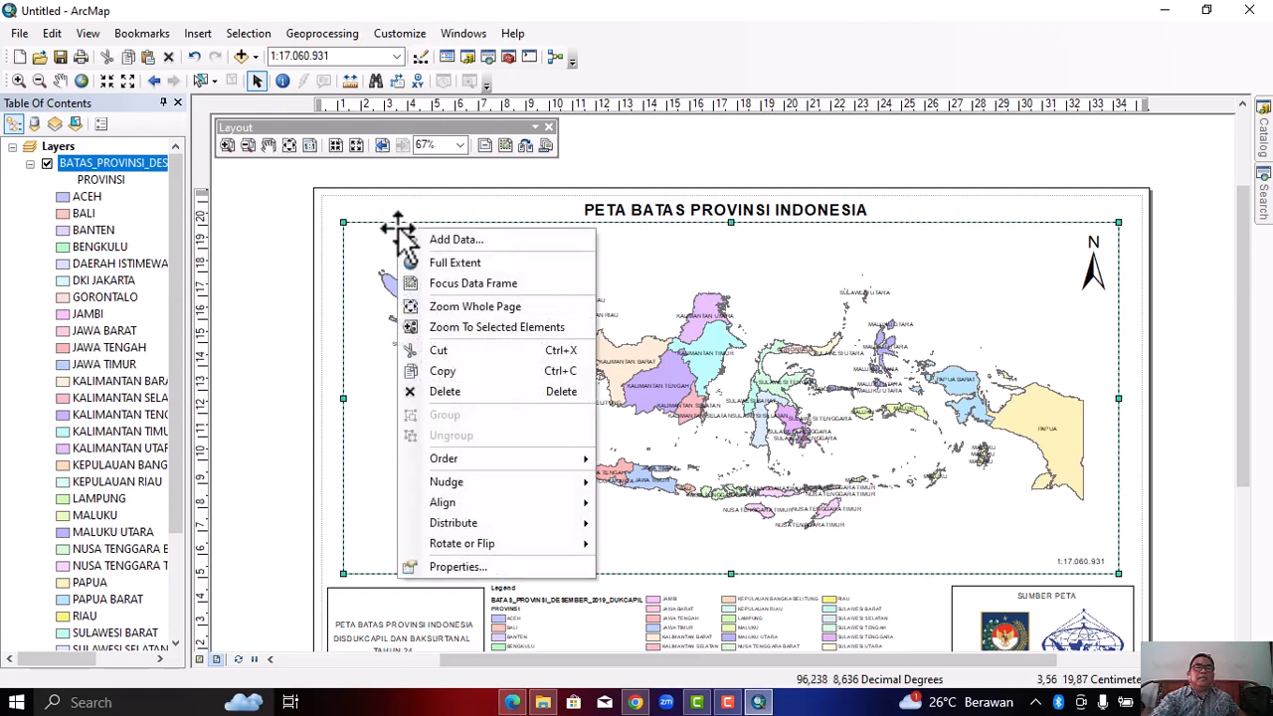
click(462, 567)
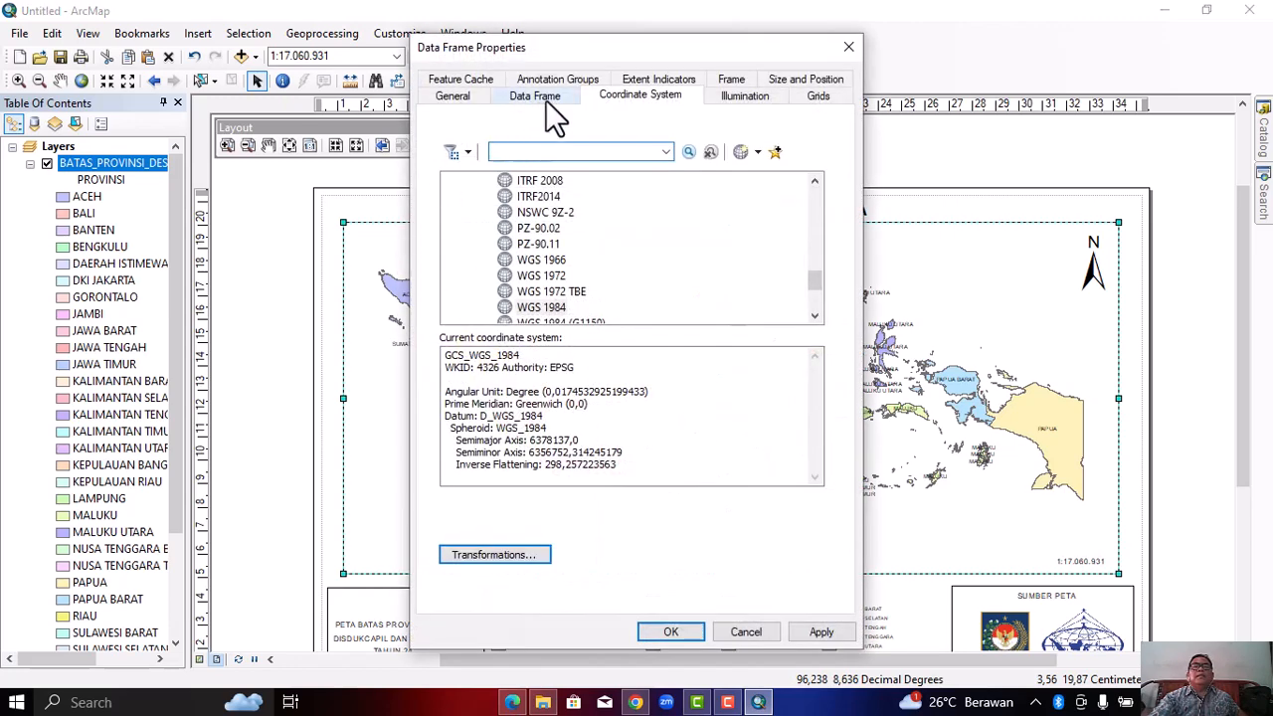
click(835, 95)
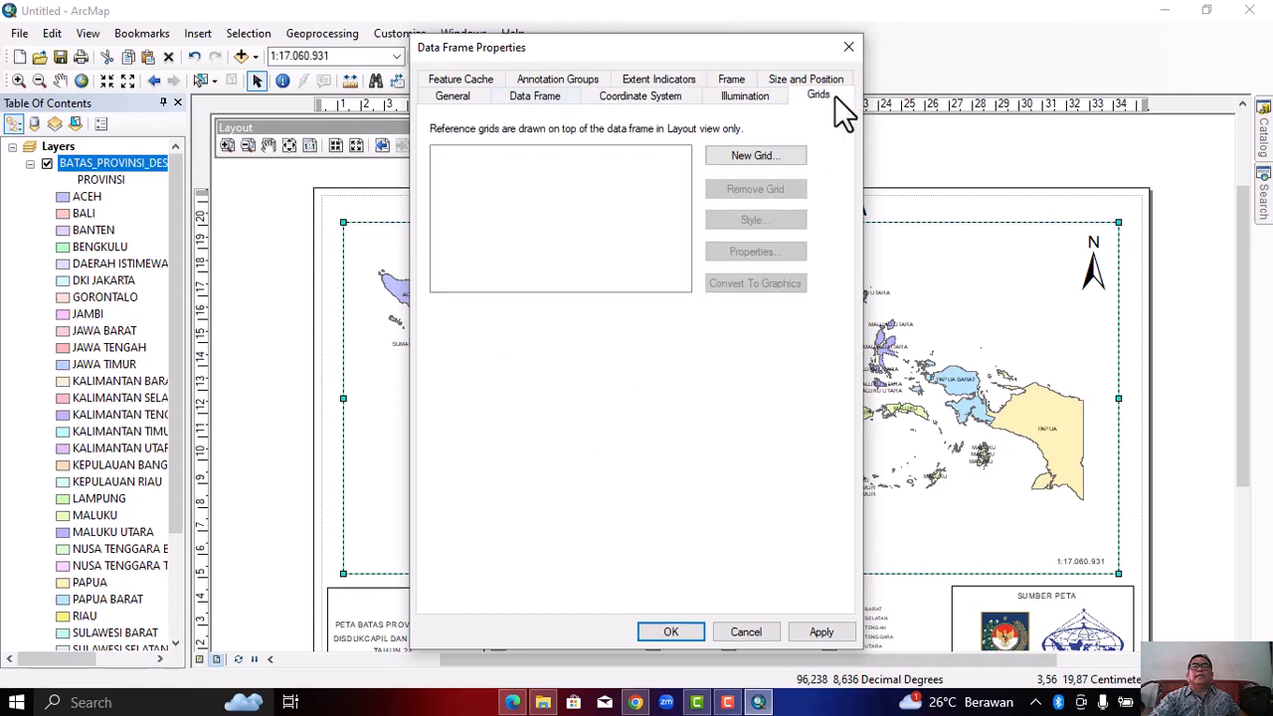
click(762, 155)
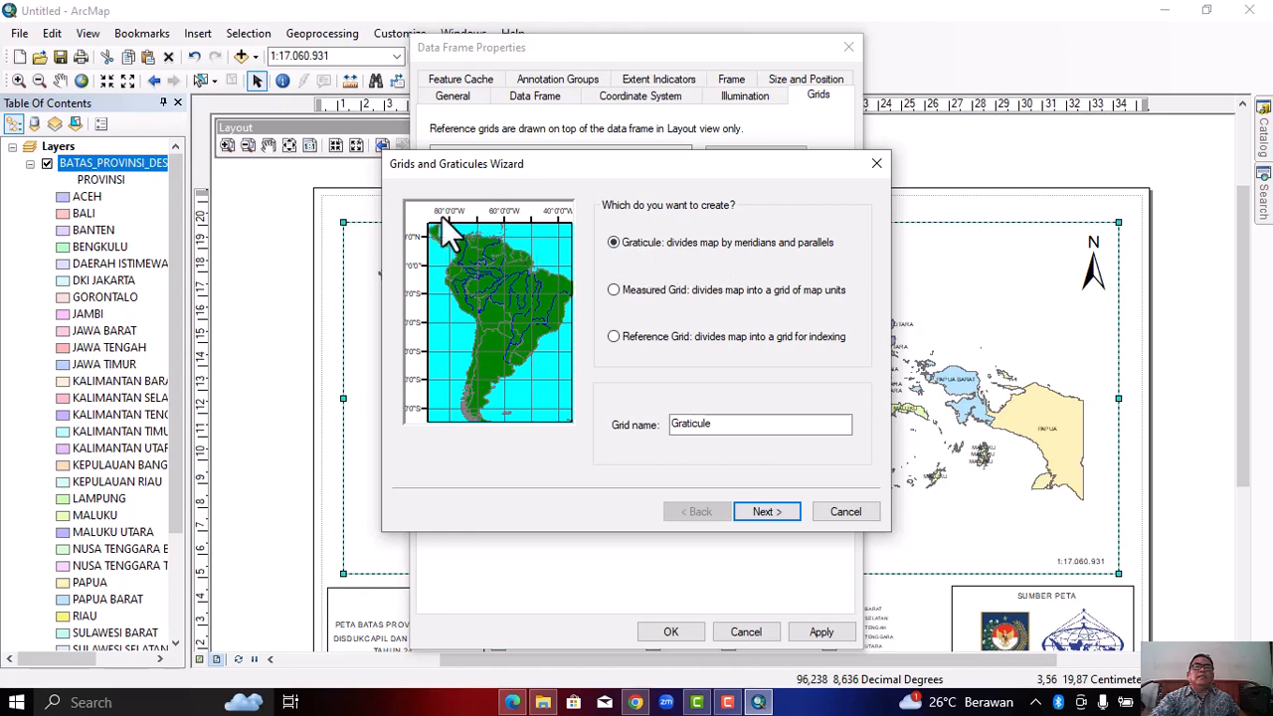
Create a graticule with lines and labels, parallels every 5° and meridians every 10°, with a simple edge border, and apply it to the data frame
click(614, 289)
click(613, 289)
click(776, 510)
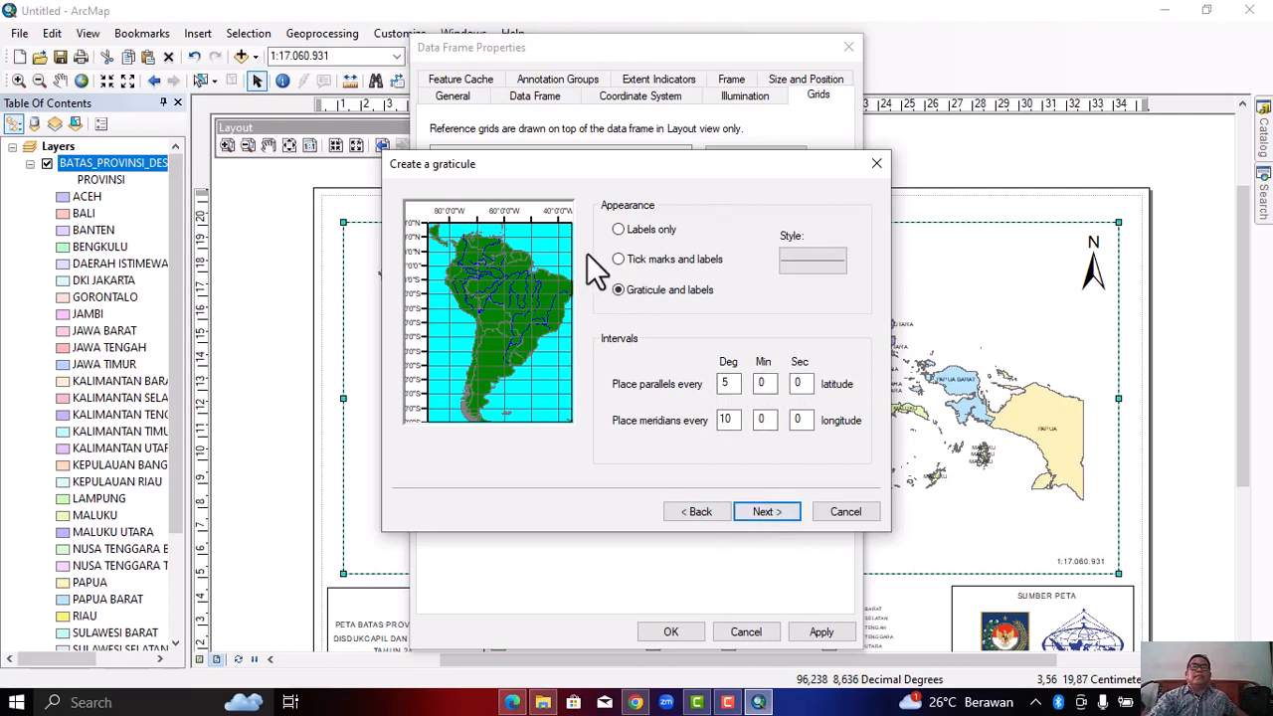
click(768, 513)
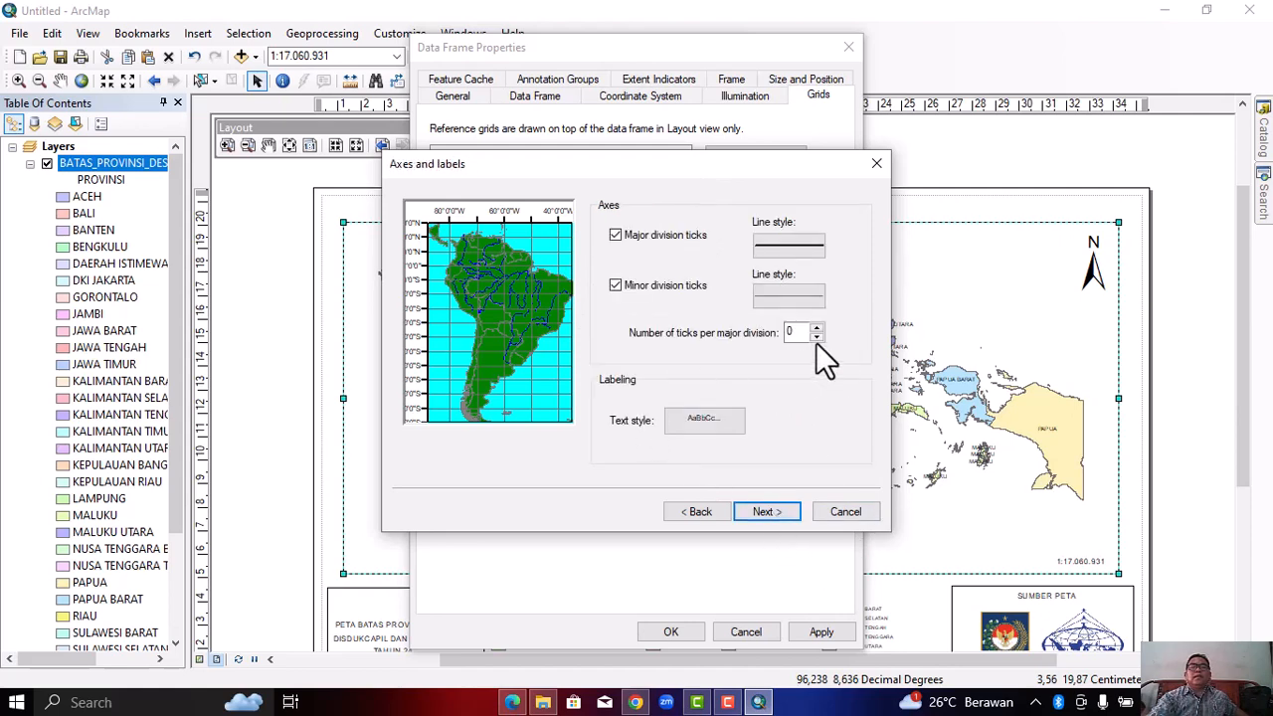
click(768, 512)
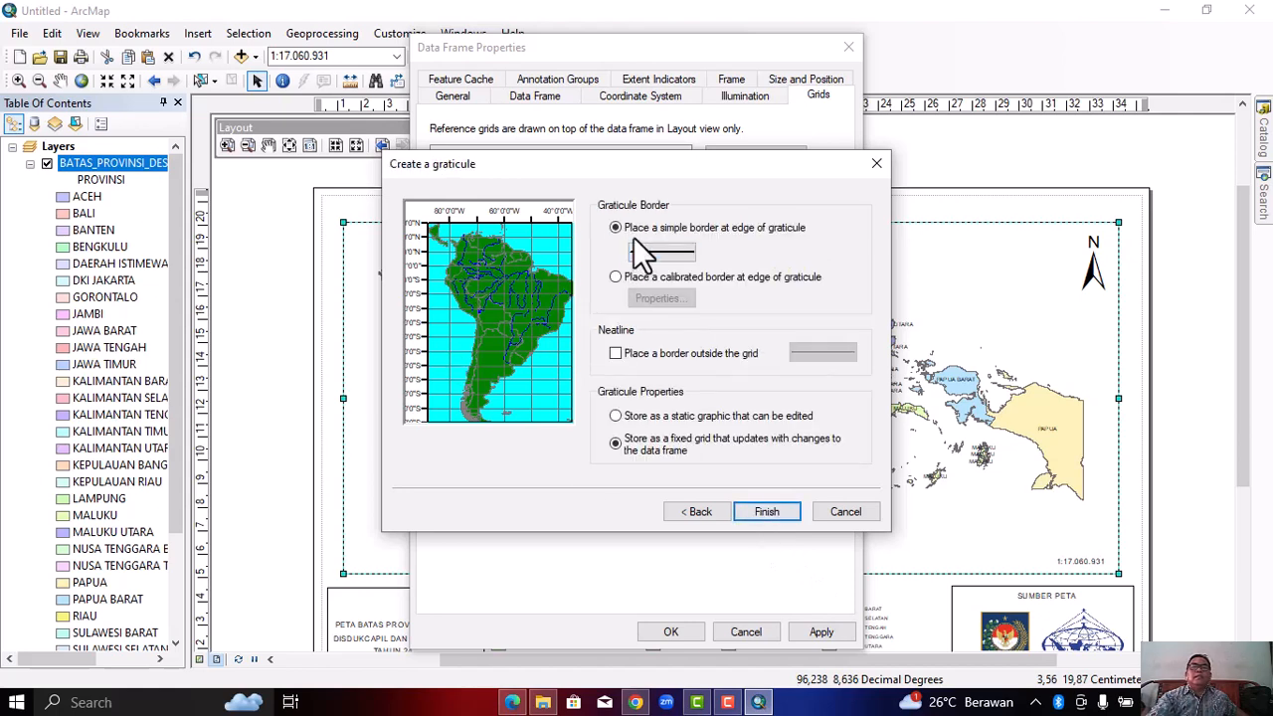
click(770, 510)
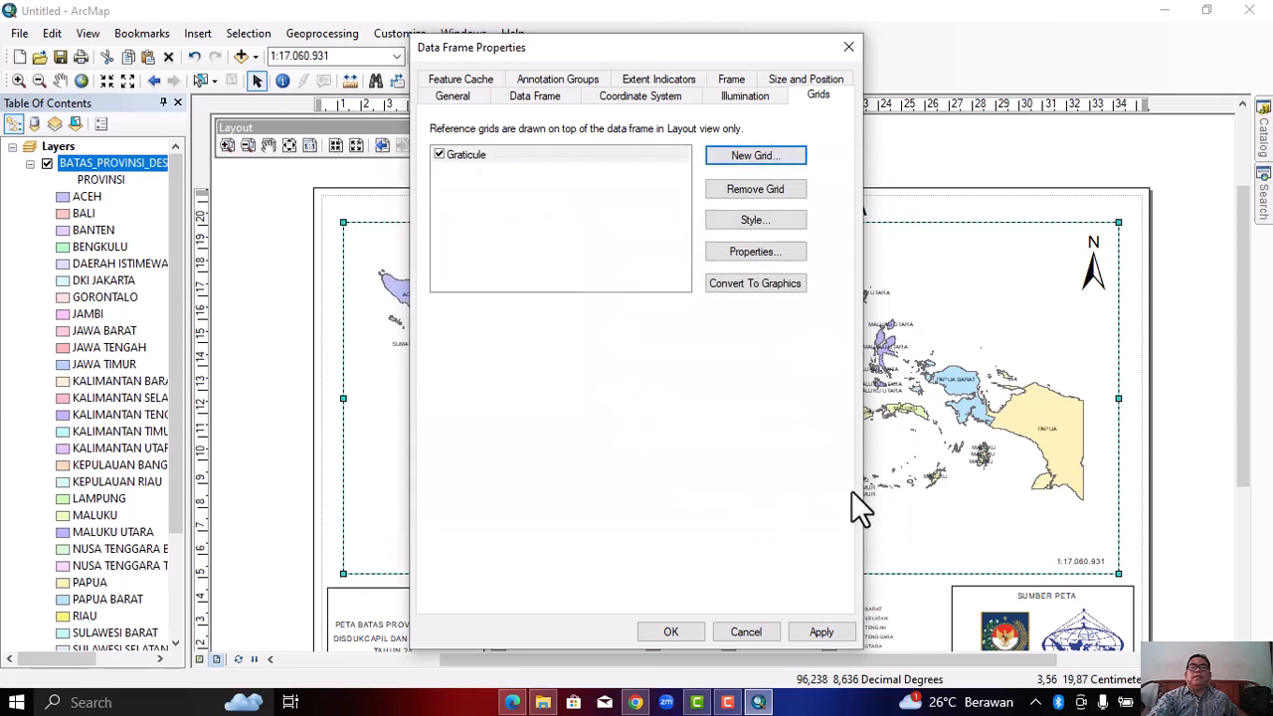
click(818, 628)
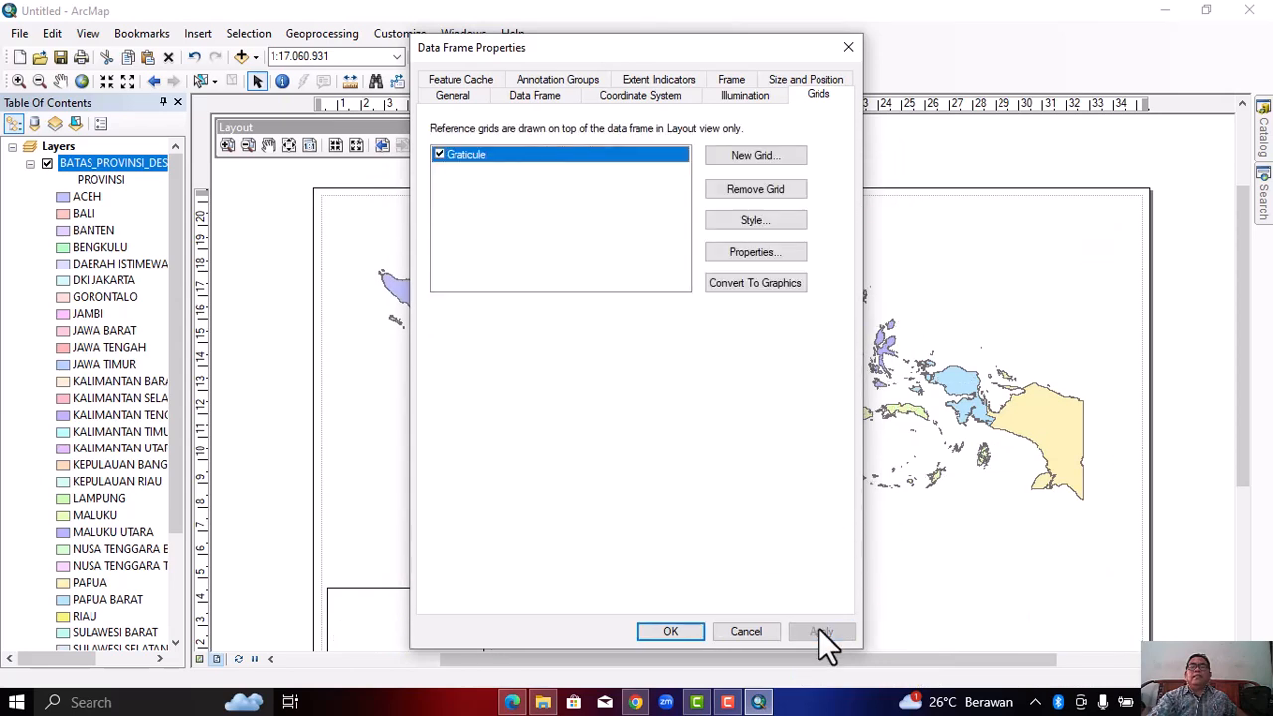
click(662, 636)
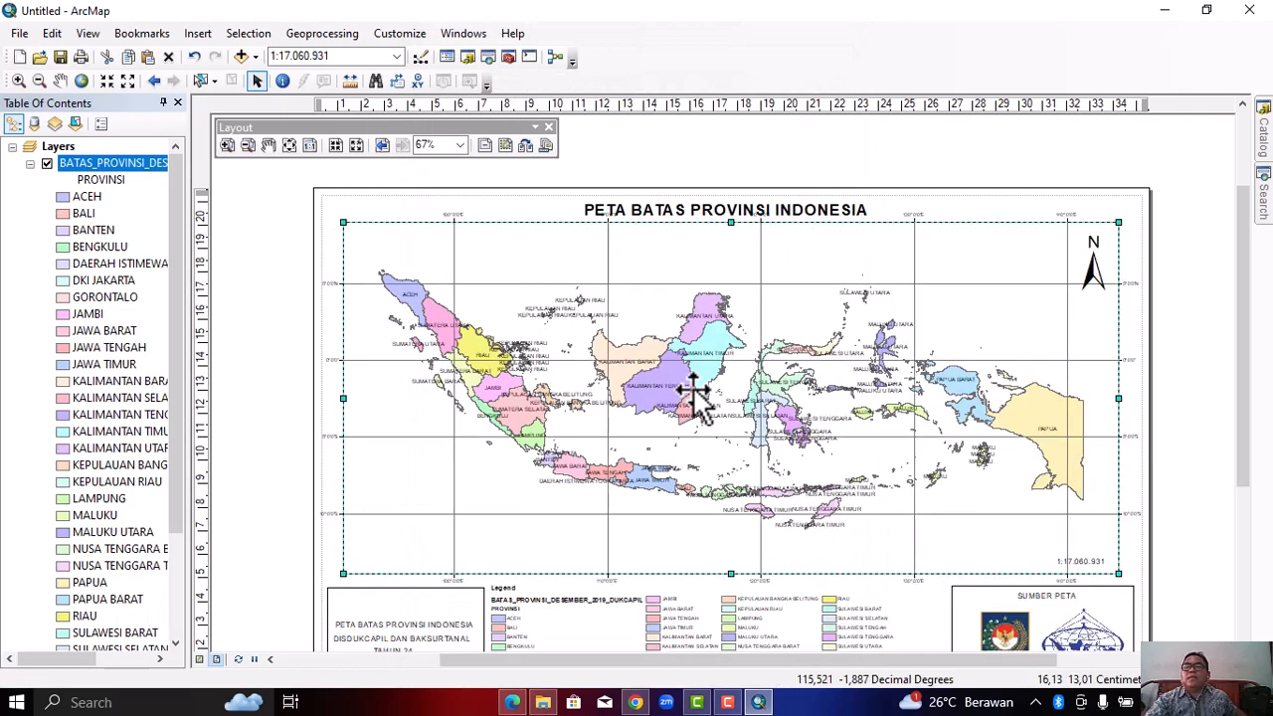
Inspect the graticule lines and coordinate labels around the map frame and close the floating Layout toolbar
scroll(938, 250, up, 3)
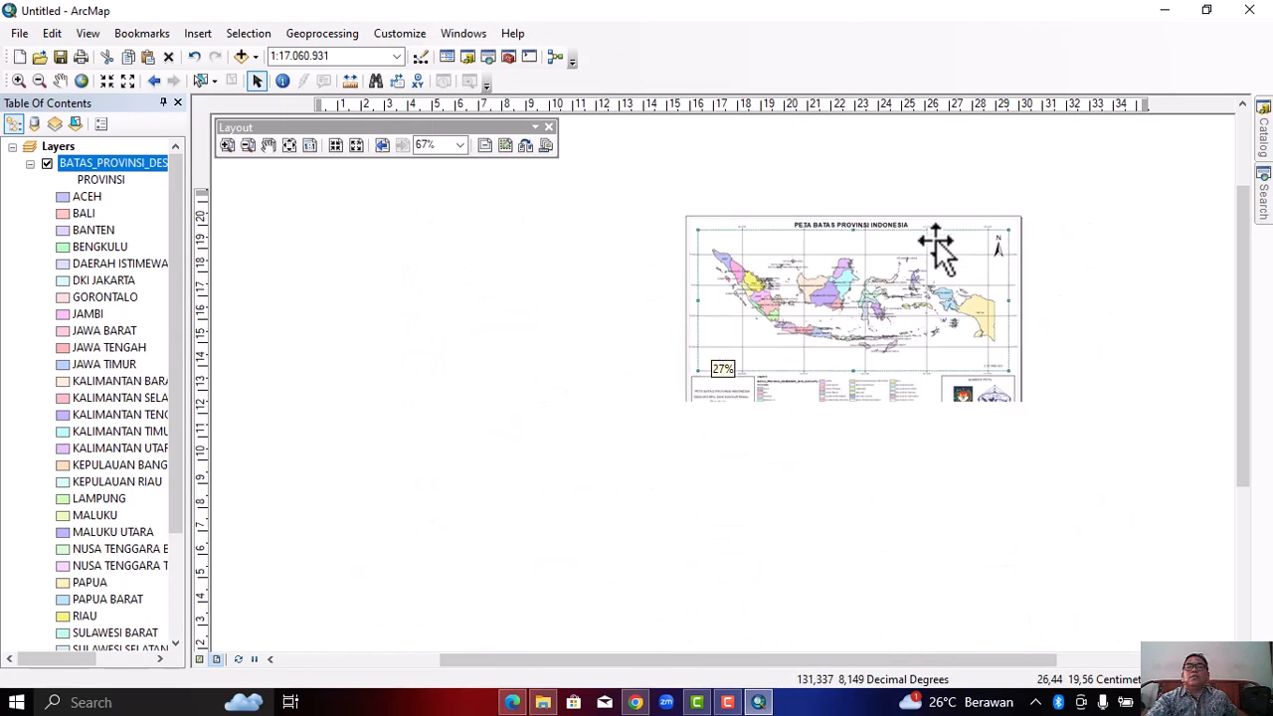
scroll(956, 247, down, 3)
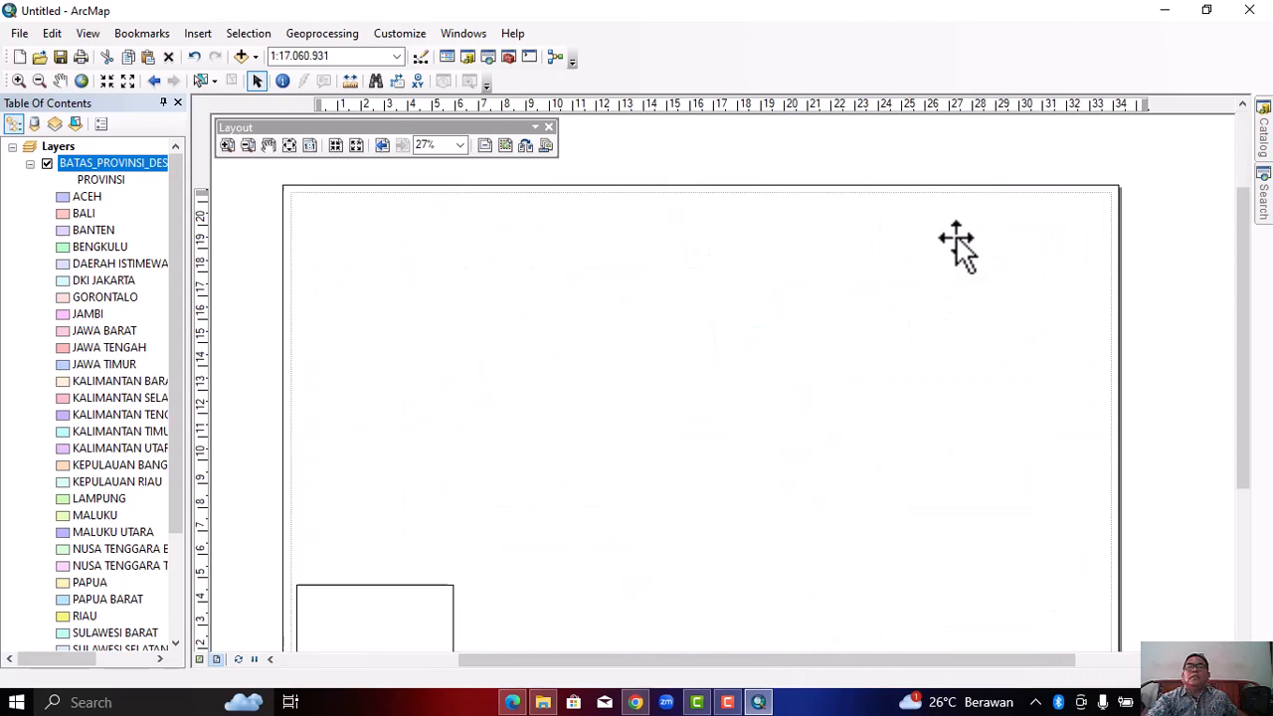
scroll(920, 244, down, 5)
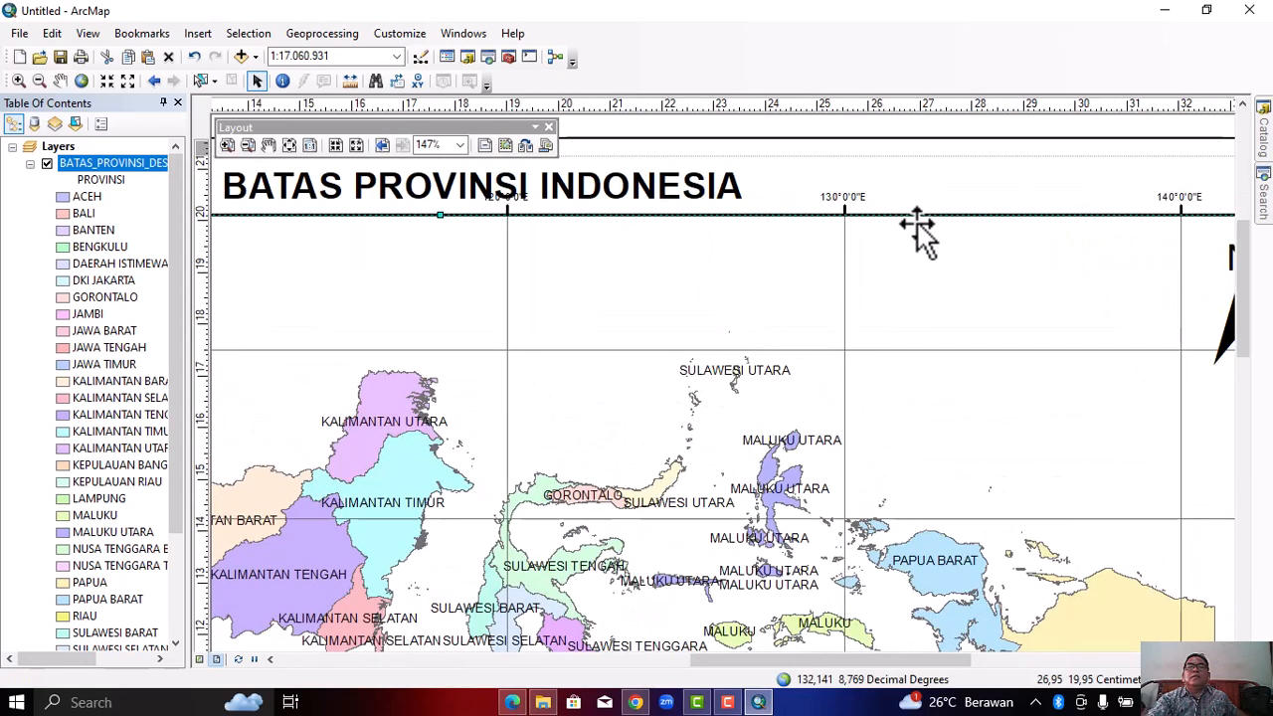
scroll(938, 388, up, 4)
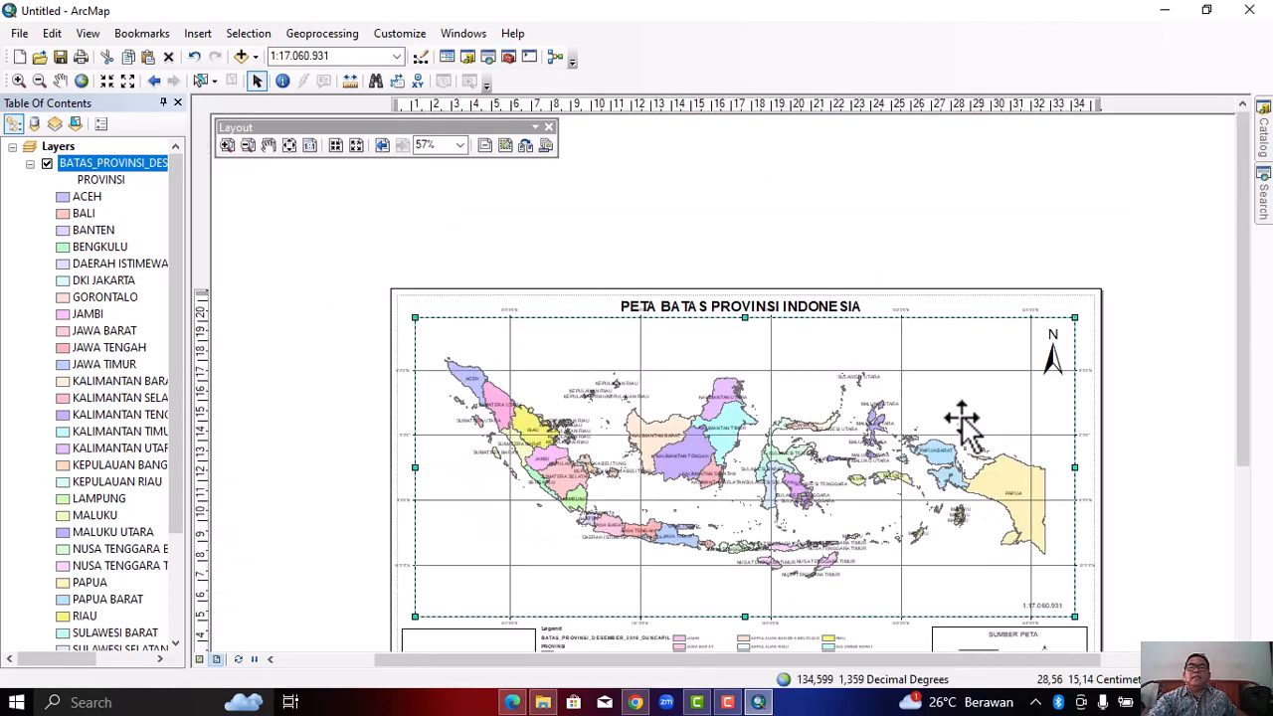
drag(1242, 299, 1253, 406)
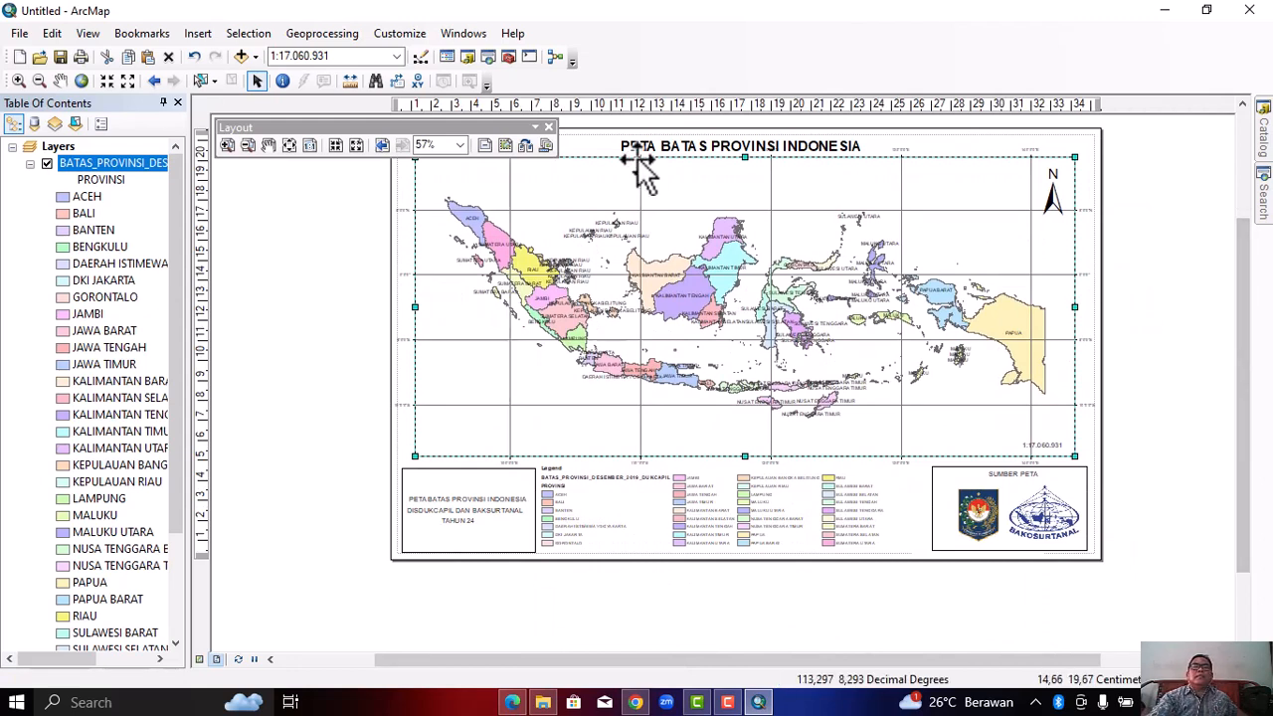
click(548, 127)
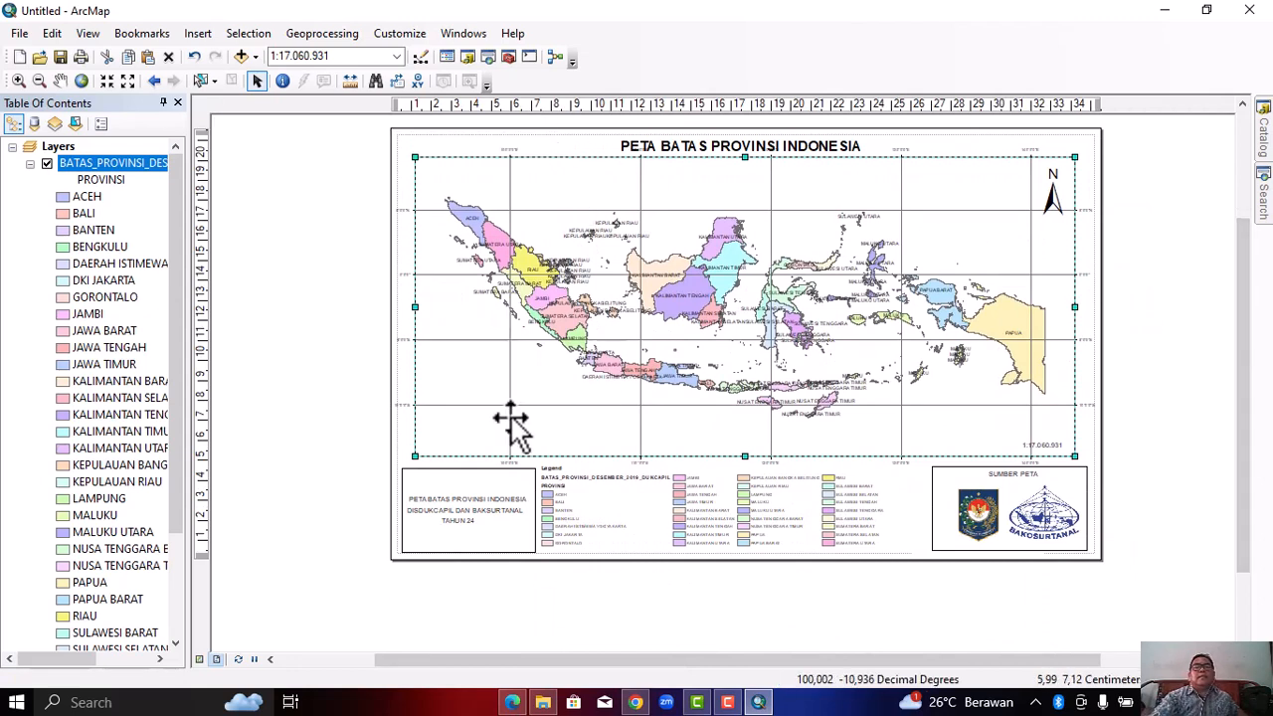
Start exporting the map layout and set the output file type to JPEG
click(19, 33)
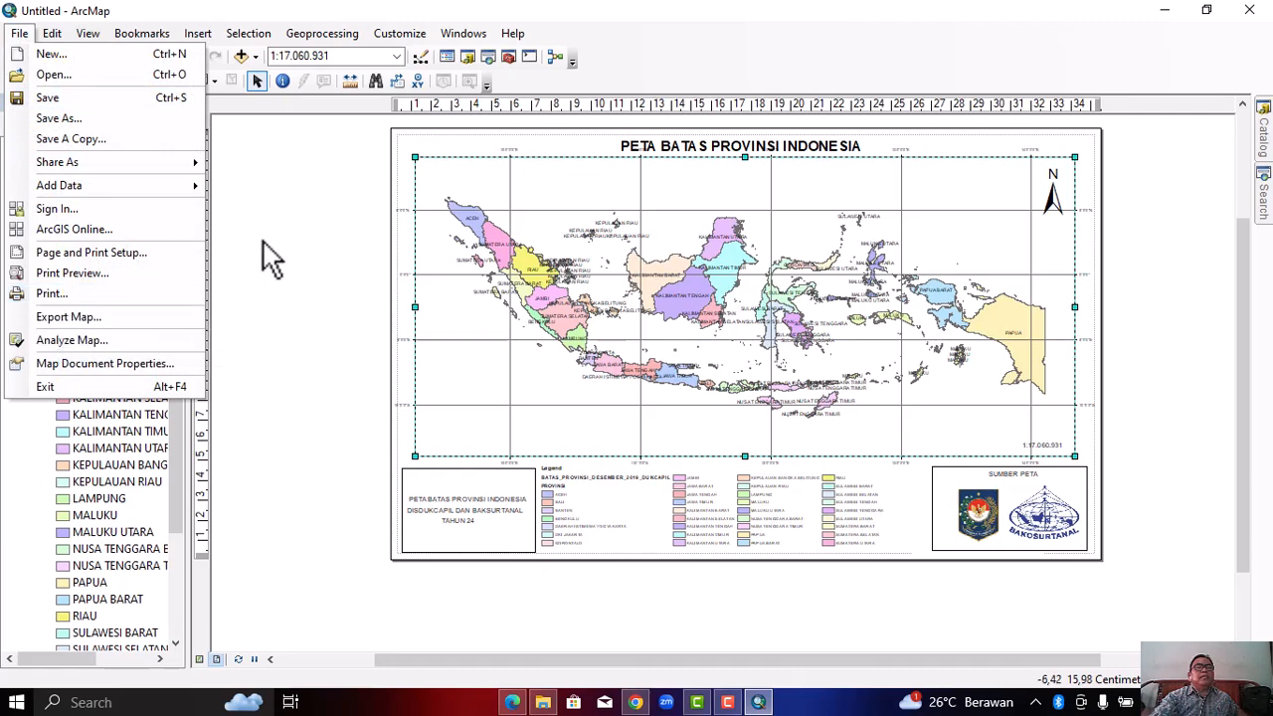
click(62, 317)
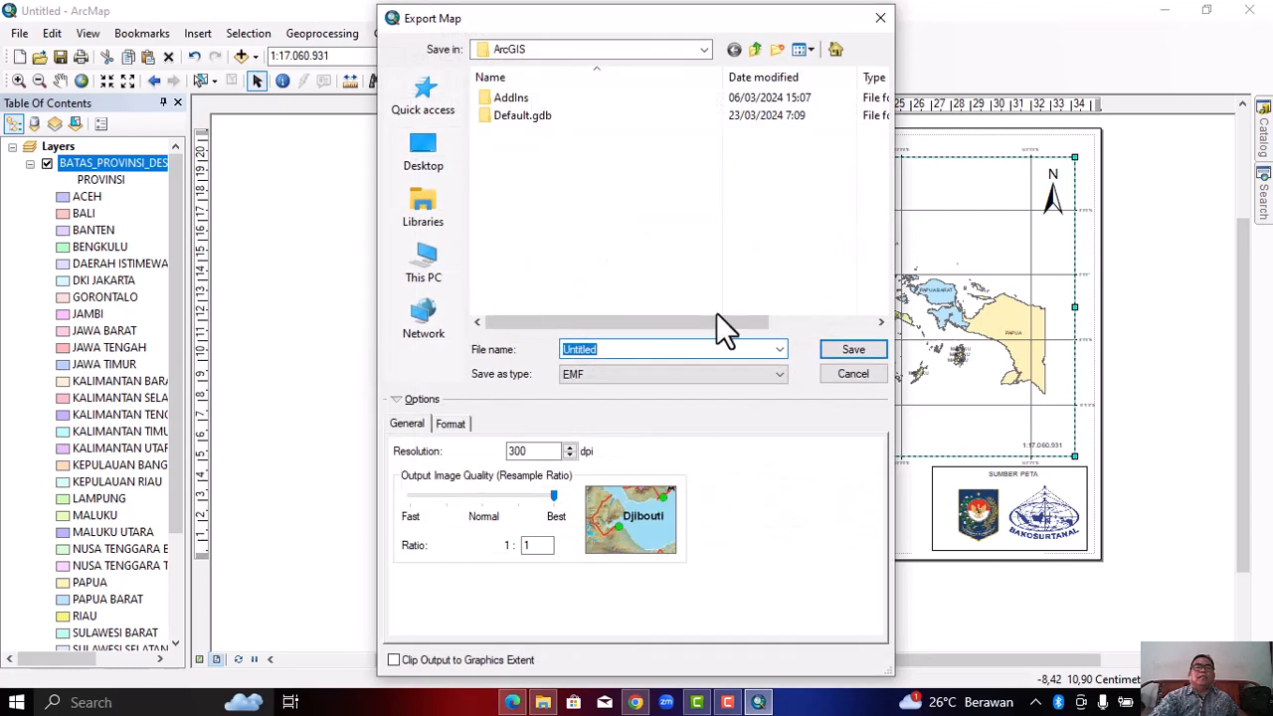
click(779, 374)
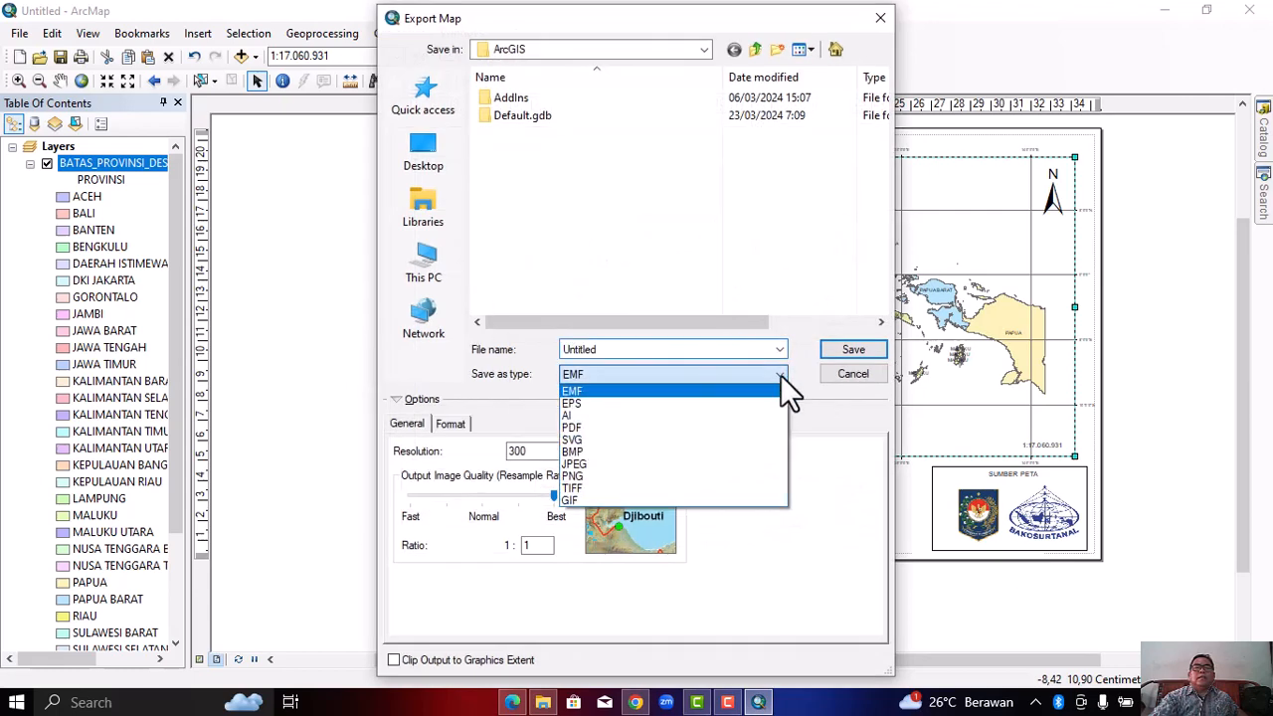
click(587, 463)
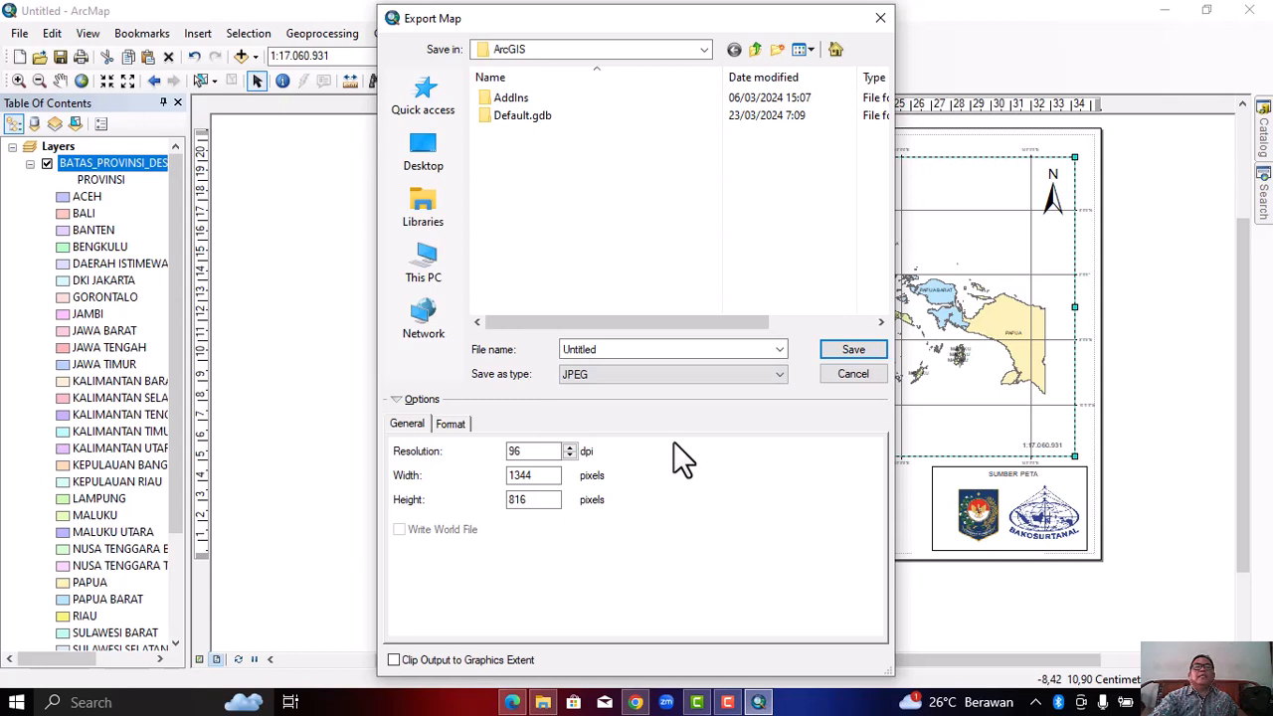
Choose the folder "sistem informsi geografis" inside "Materi Kuliah" on drive D: as the export location
click(705, 52)
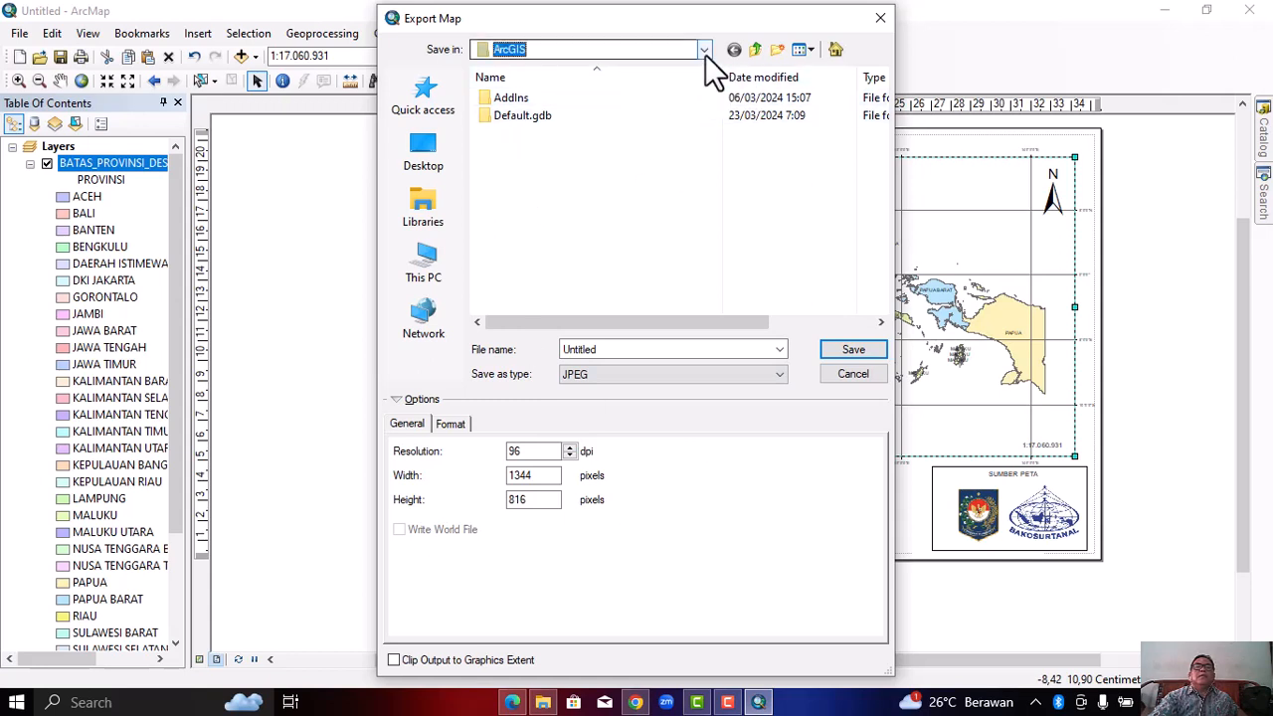
click(521, 320)
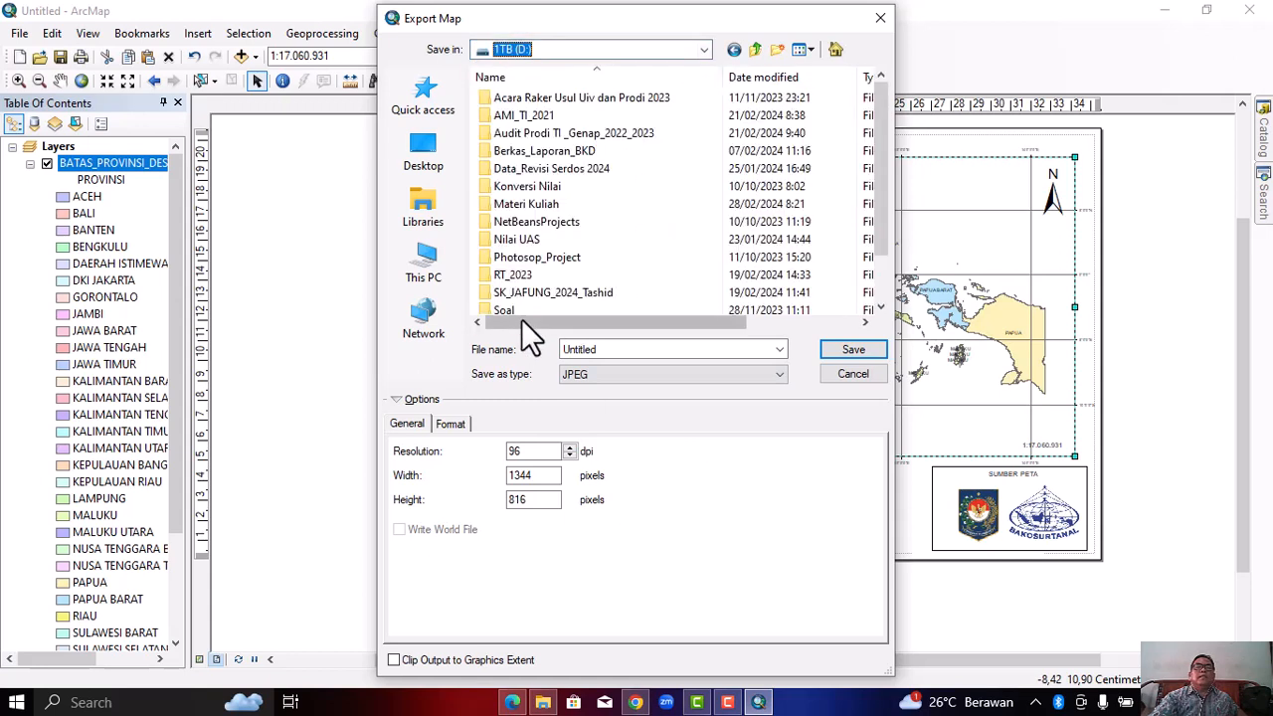
double_click(553, 203)
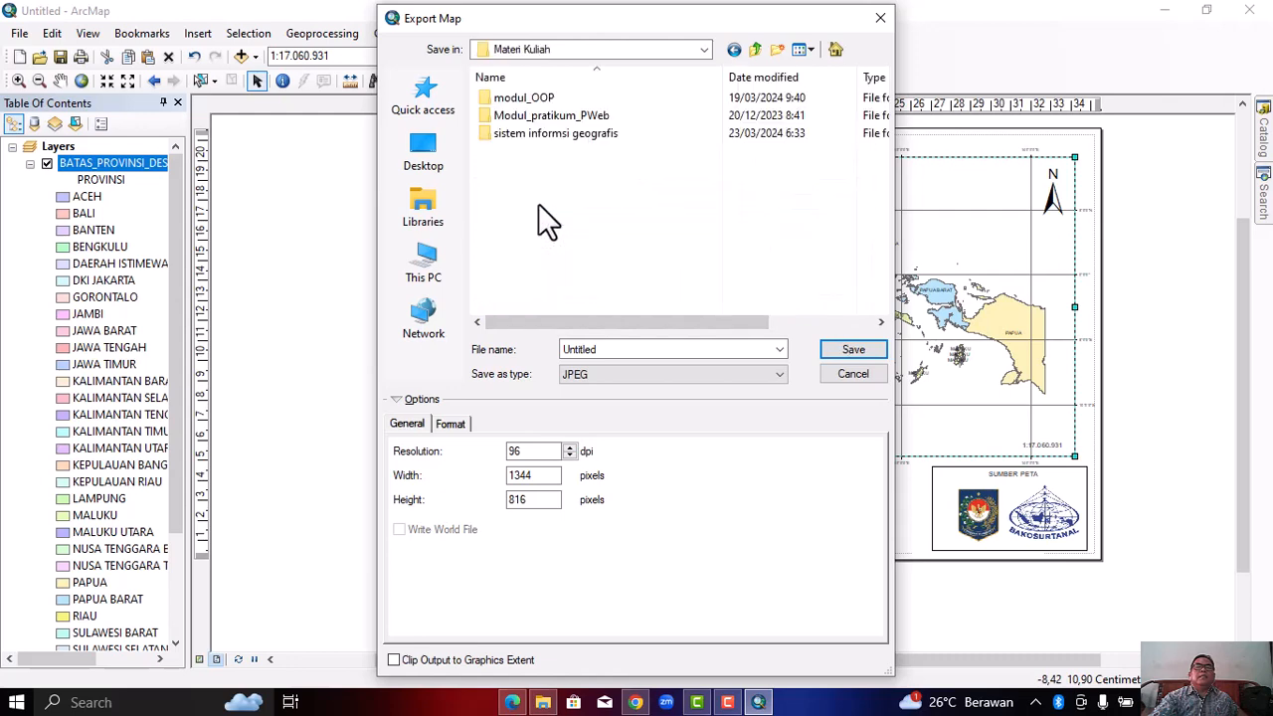
click(563, 132)
click(563, 130)
click(631, 205)
double_click(569, 133)
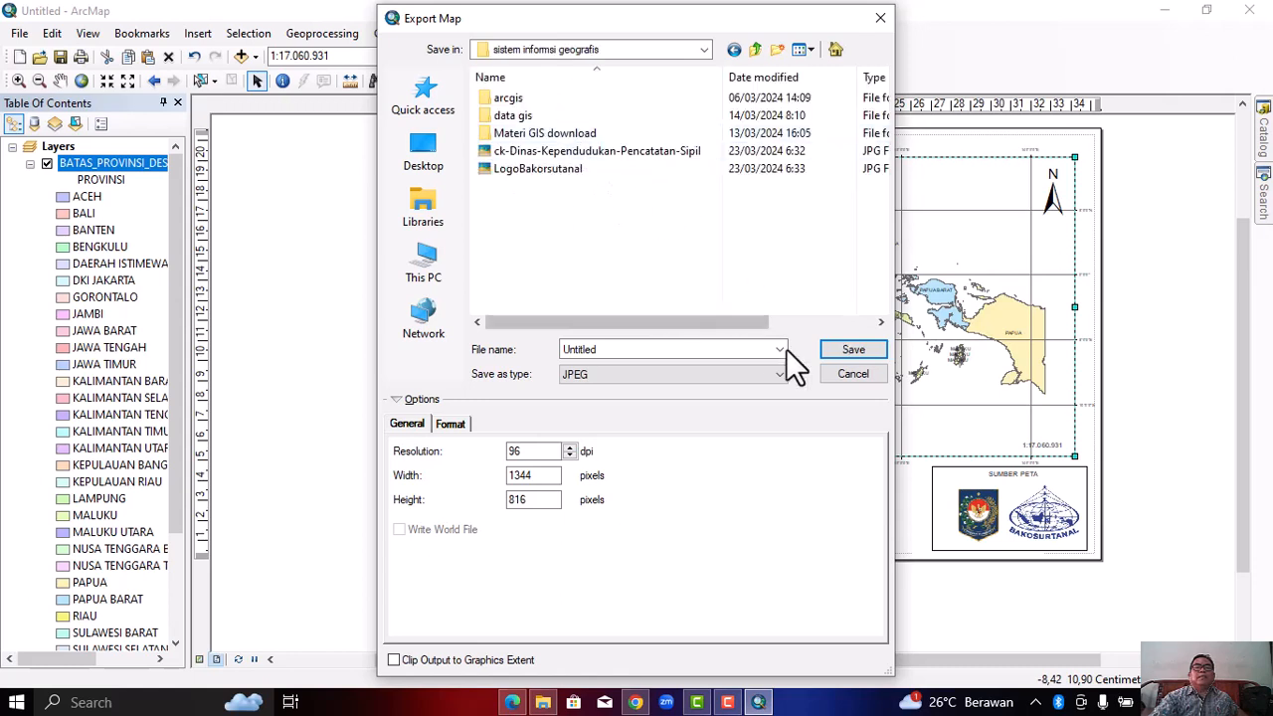
Name the JPEG export "PETA BATAS PROVINSI INDONESIA" and save it at 96 dpi in the chosen folder
click(646, 349)
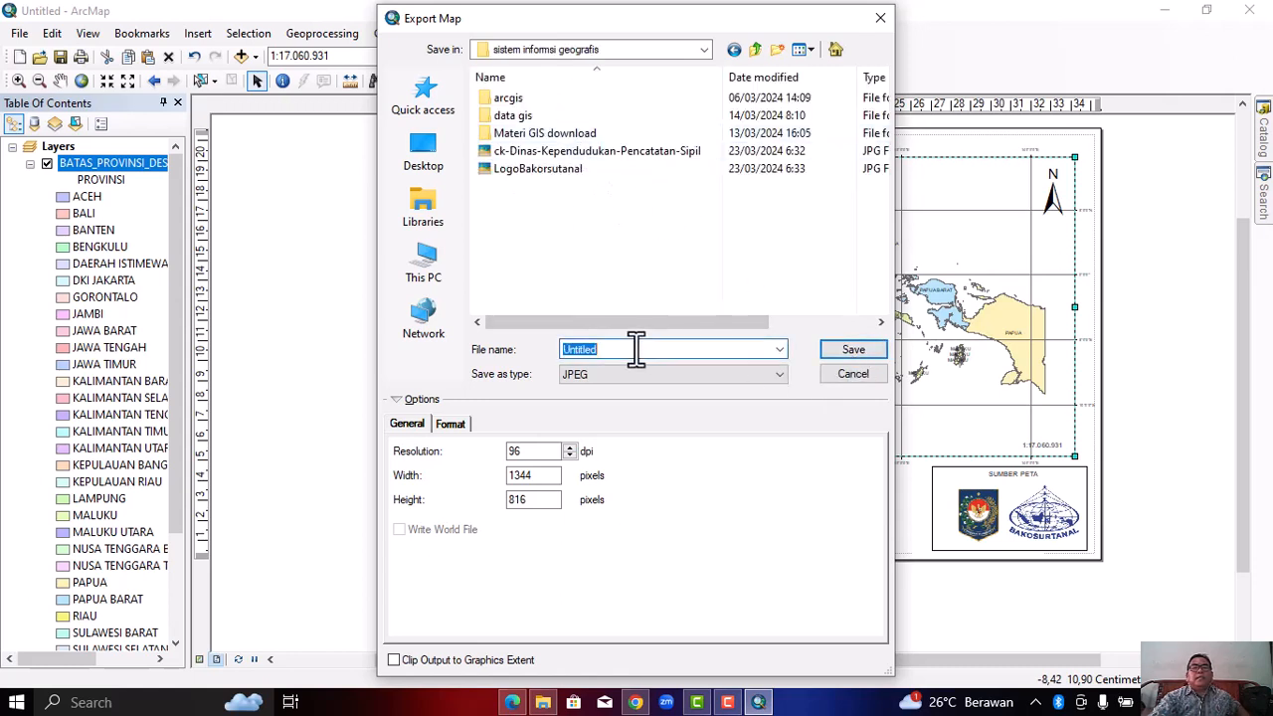
text(PETA )
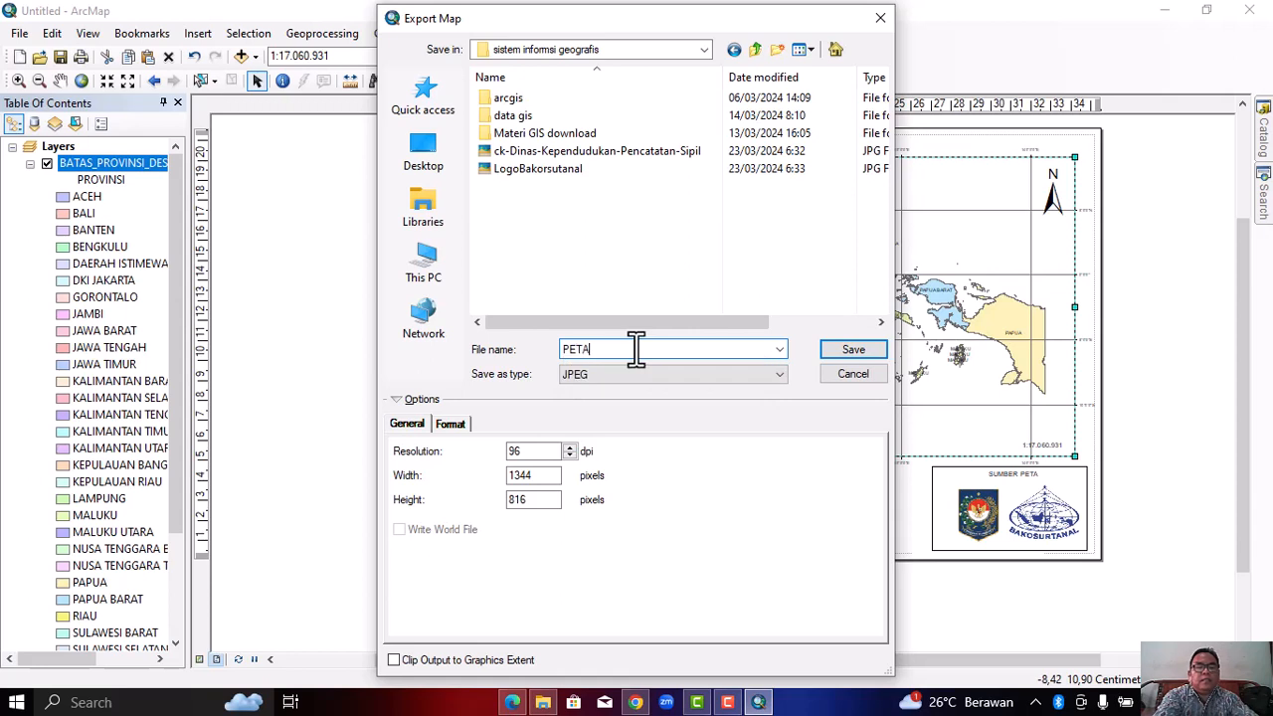
text(BATAS ADMINIS)
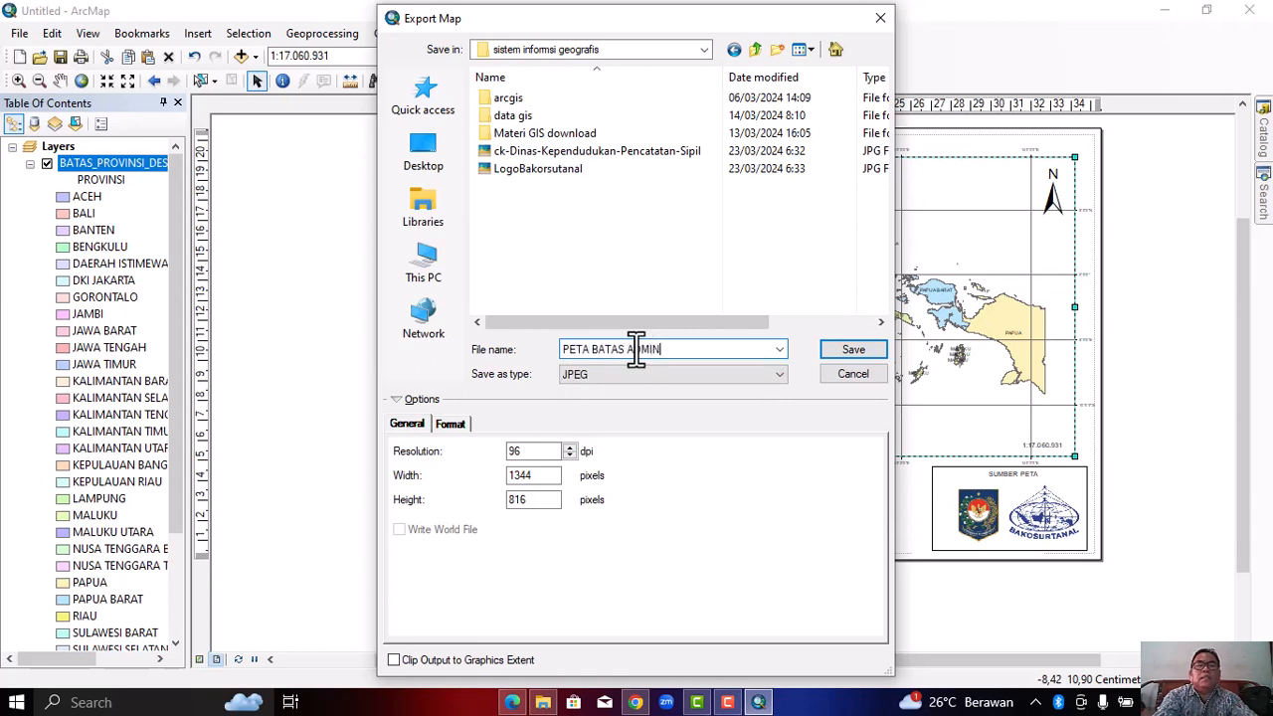
key(BackSpace)
key(BackSpace)
key(BackSpace)
key(BackSpace)
key(BackSpace)
key(BackSpace)
text(PRO)
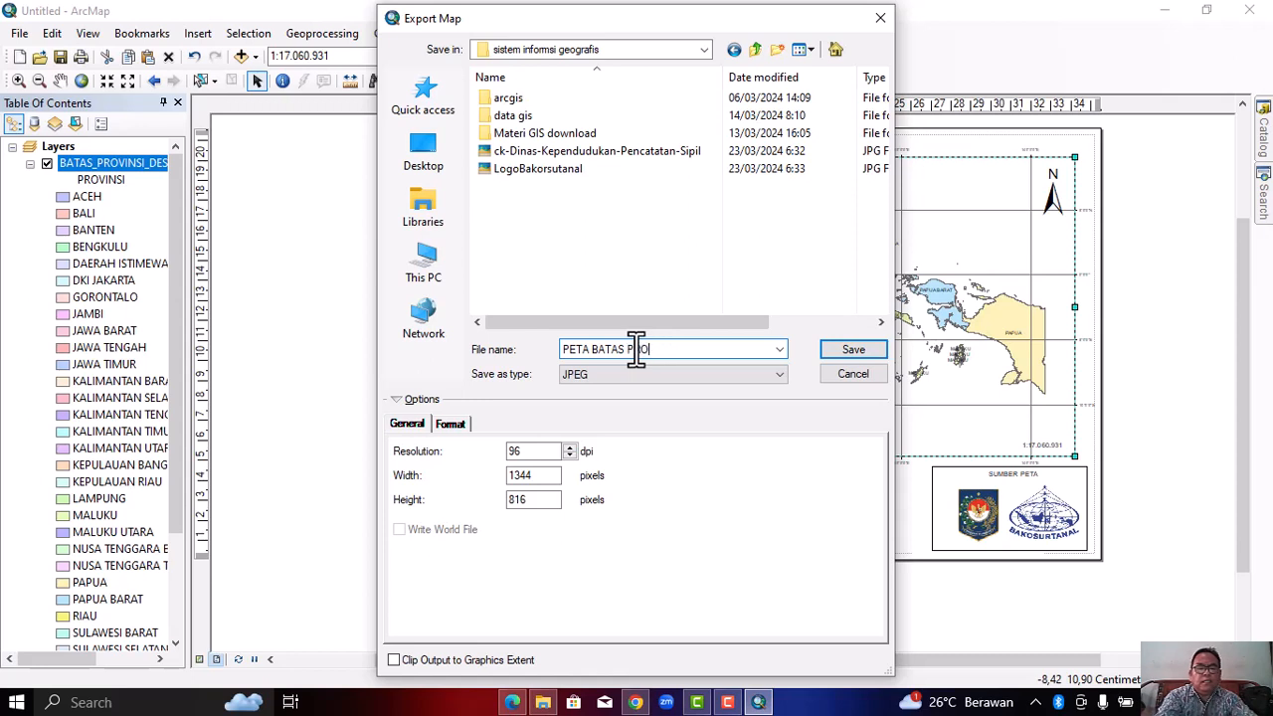
text(VINSI )
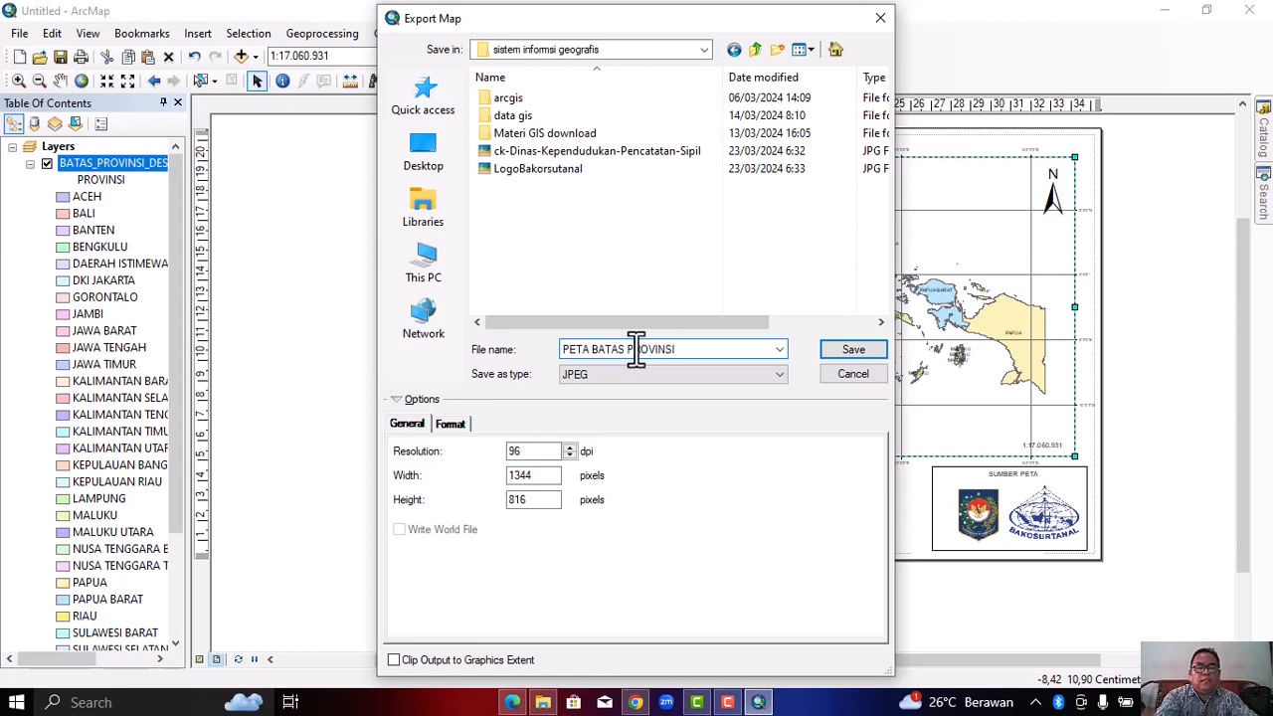
text(IRN)
key(BackSpace)
key(BackSpace)
text(N)
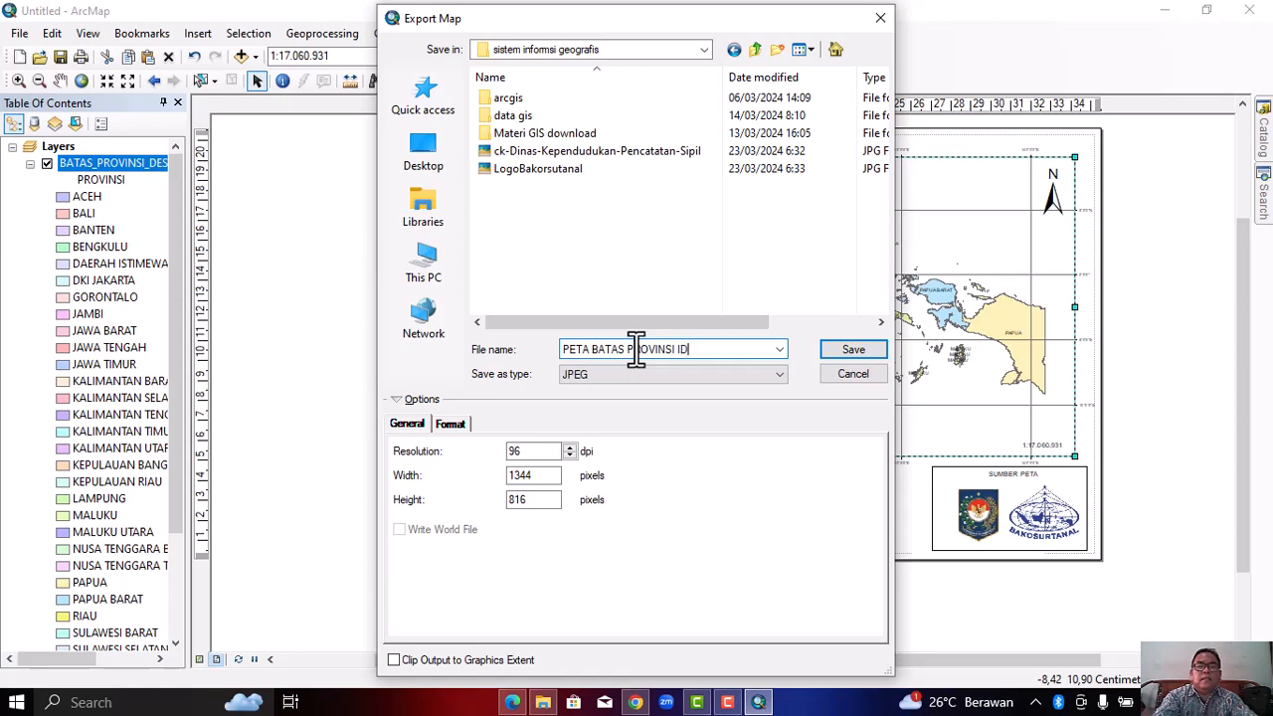
text(DONESIA)
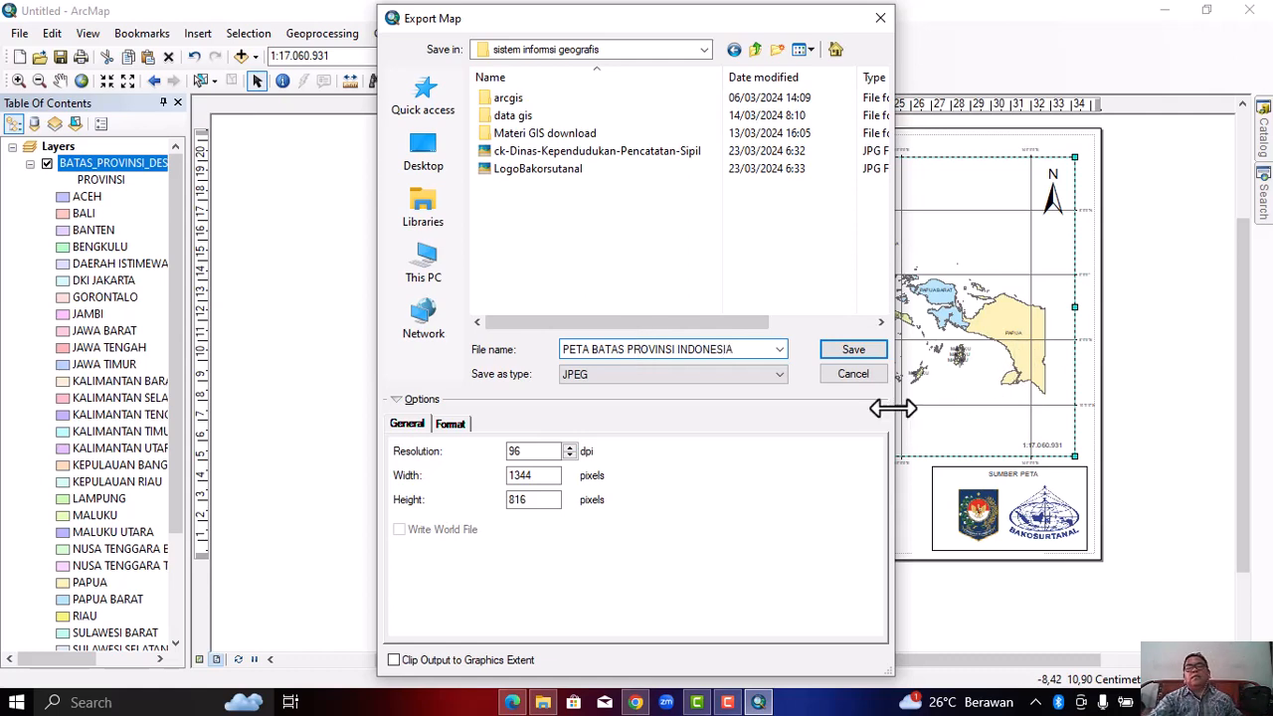
click(854, 350)
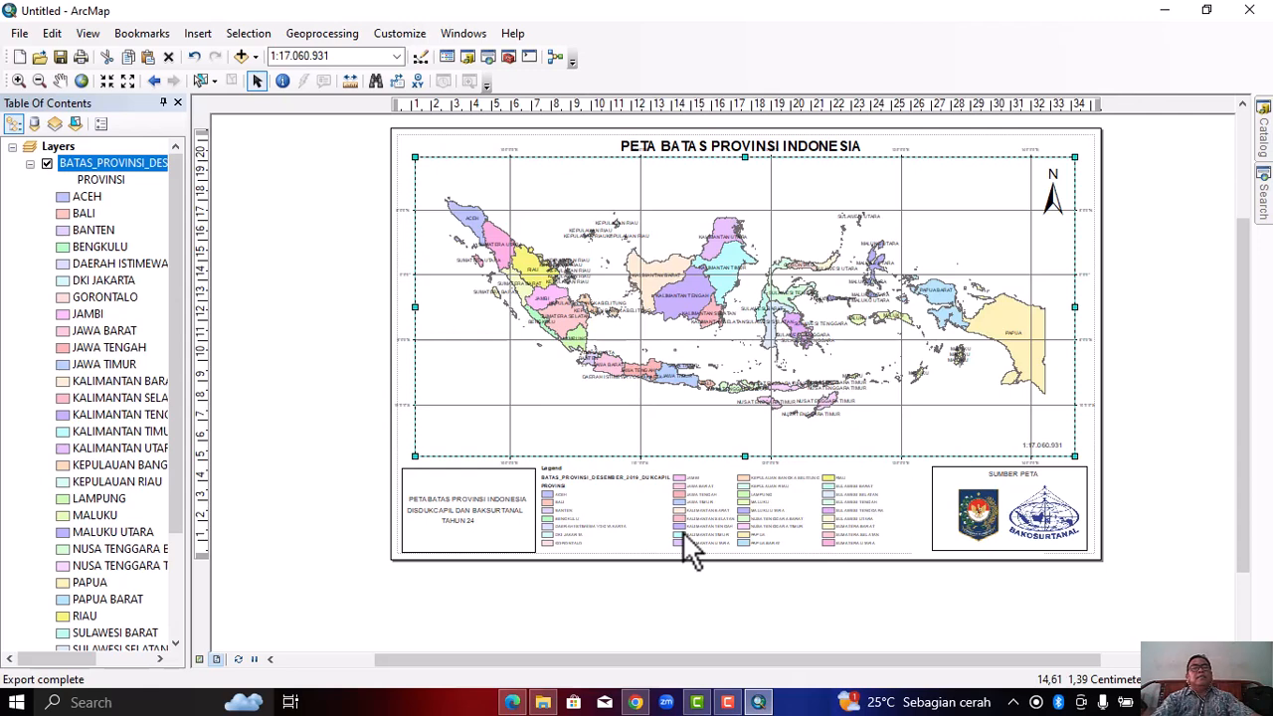
Close ArcMap, saving the map document as "PETA" in the ArcGIS folder
click(1251, 14)
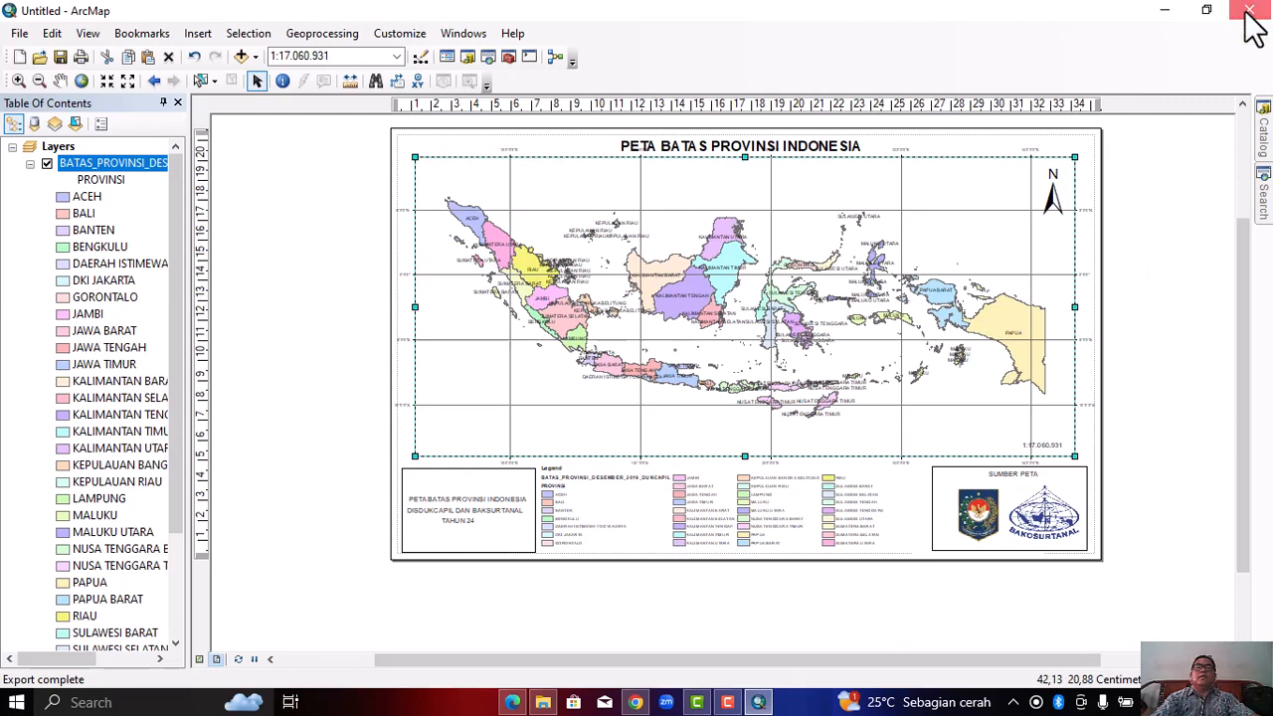
click(562, 391)
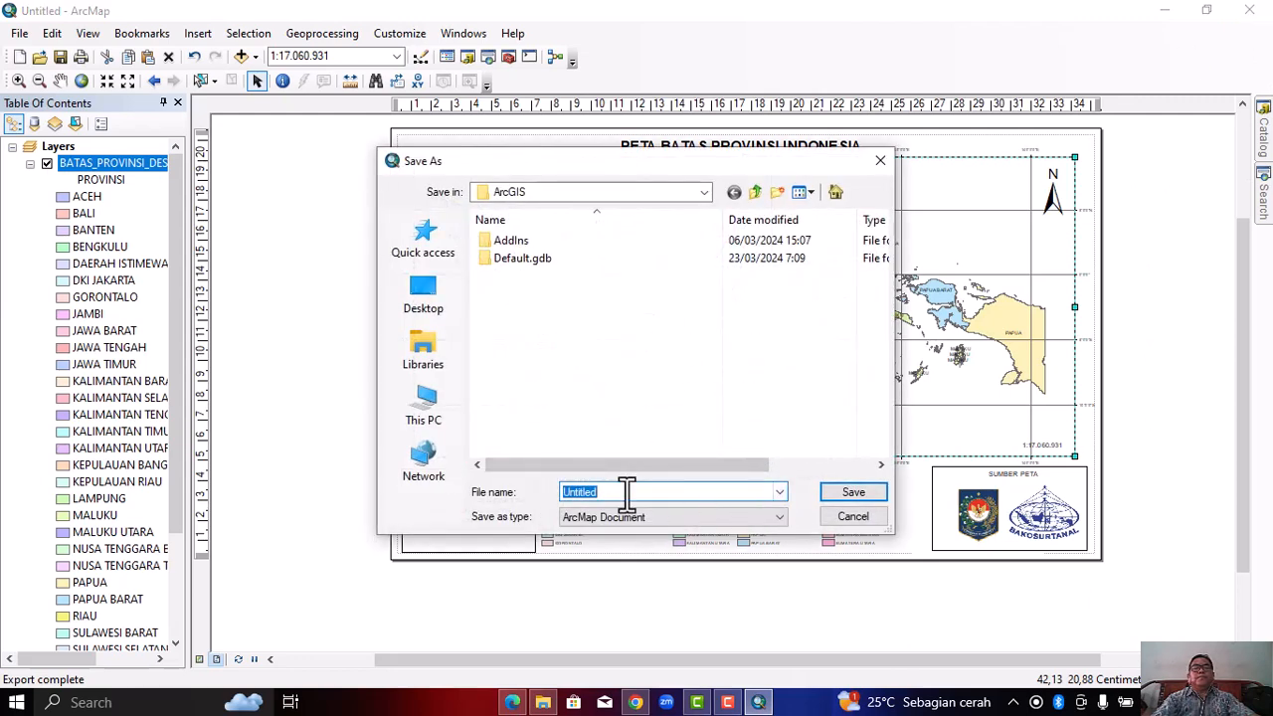
text(PETA)
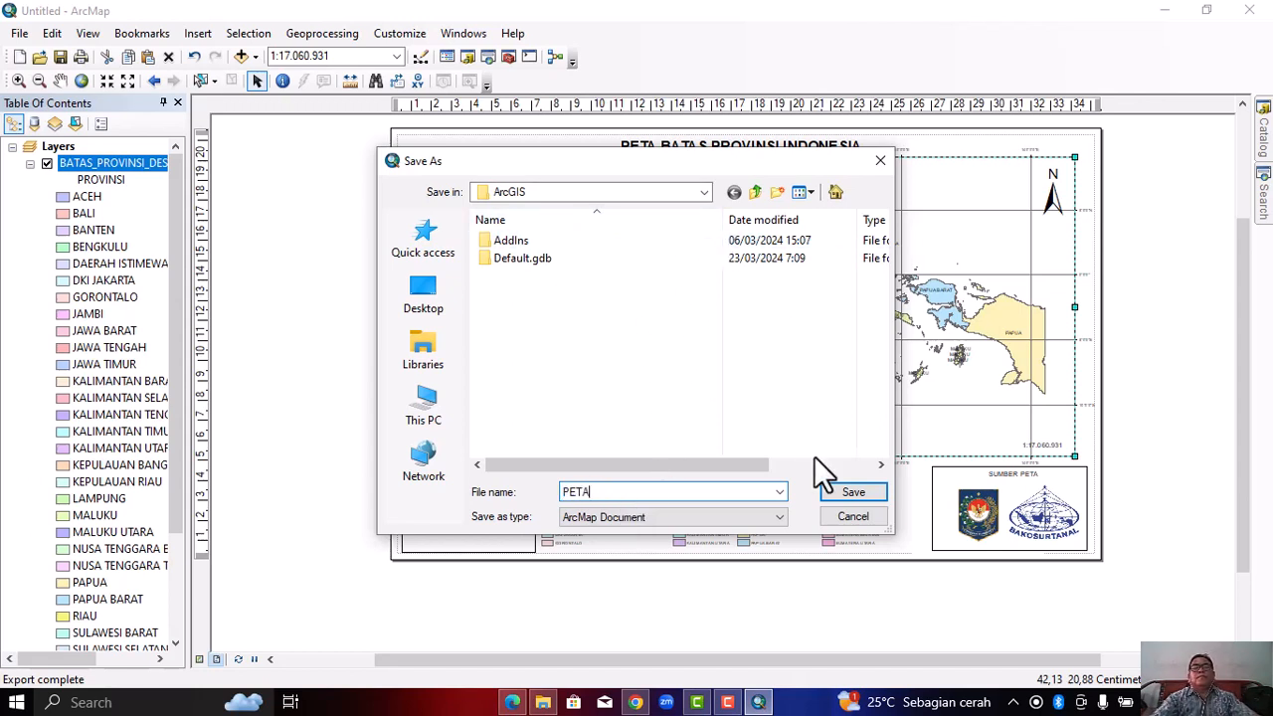
click(853, 492)
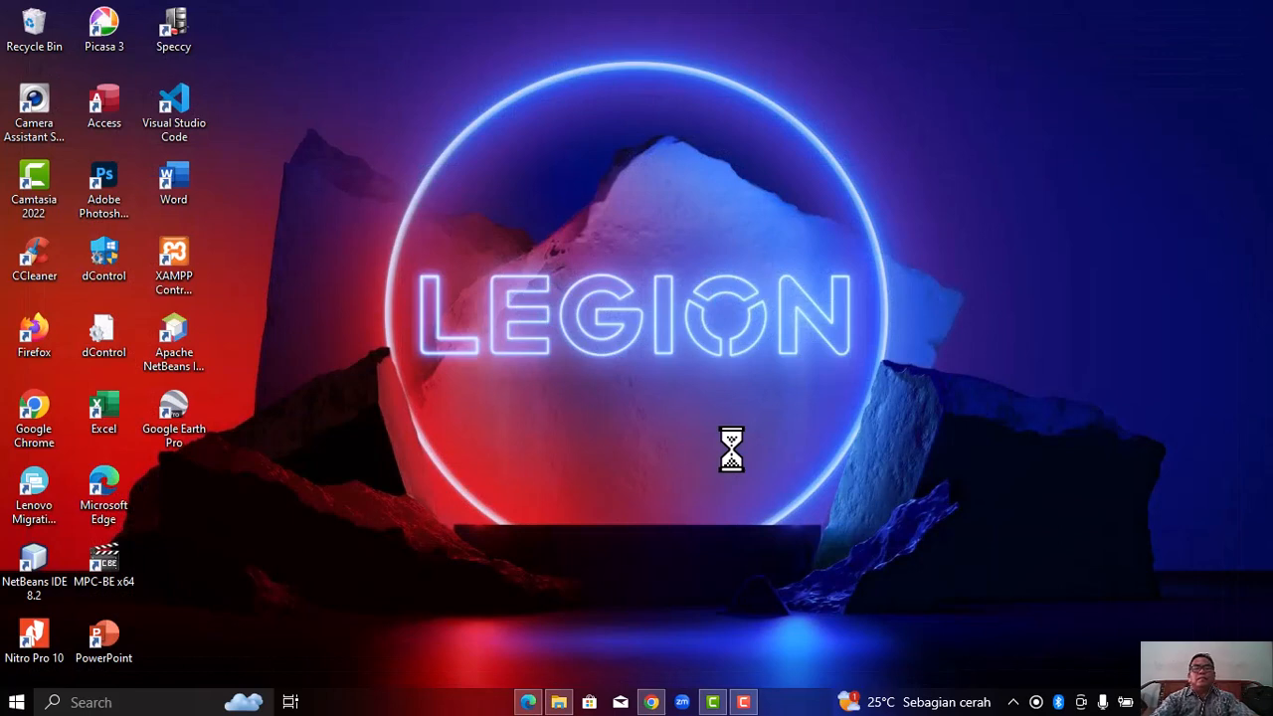